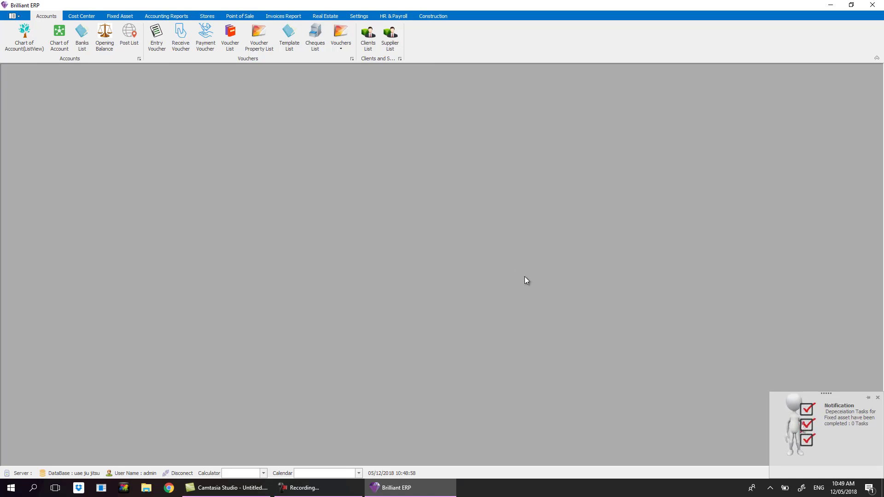
# Switch to the HR & Payroll functions and open the still-empty Department list.
pyautogui.click(80, 16)
pyautogui.click(118, 16)
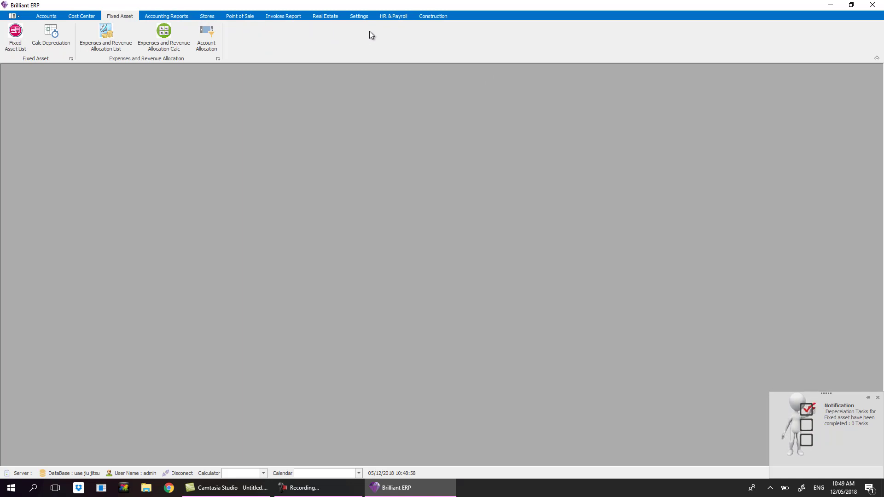
pyautogui.click(396, 18)
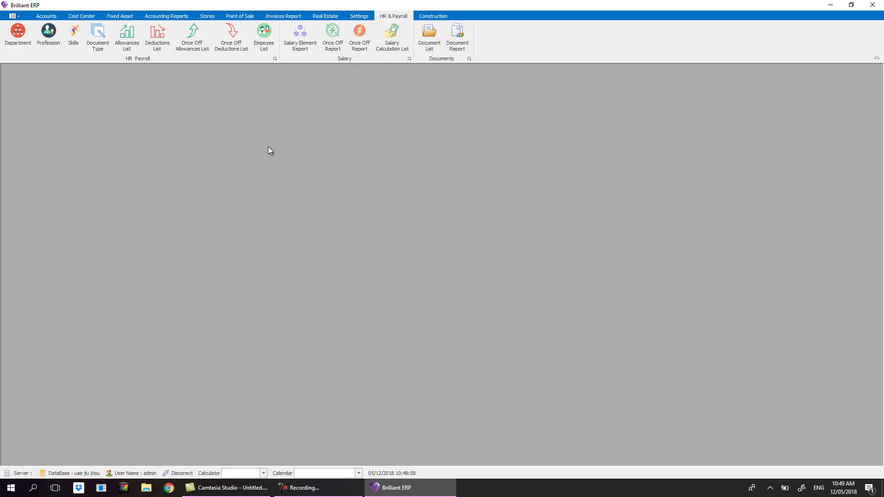
pyautogui.click(23, 46)
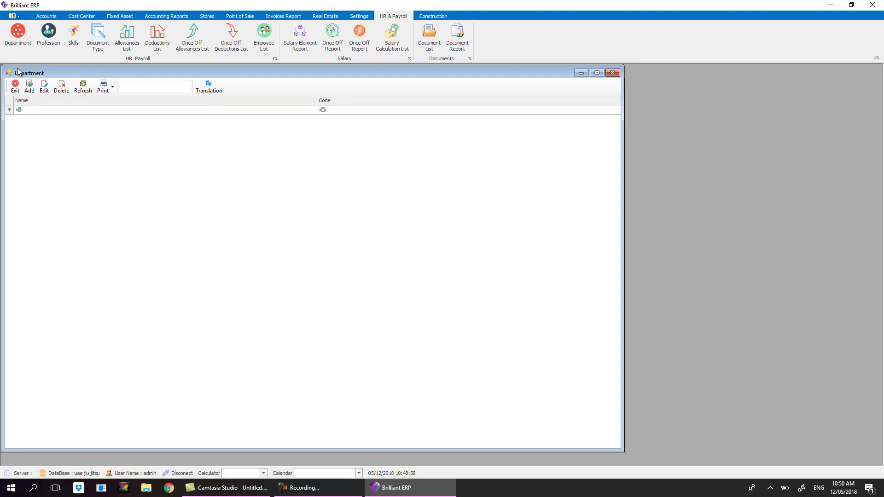
# Add Head Office as a Main department, then move the Code column to the front.
pyautogui.click(27, 90)
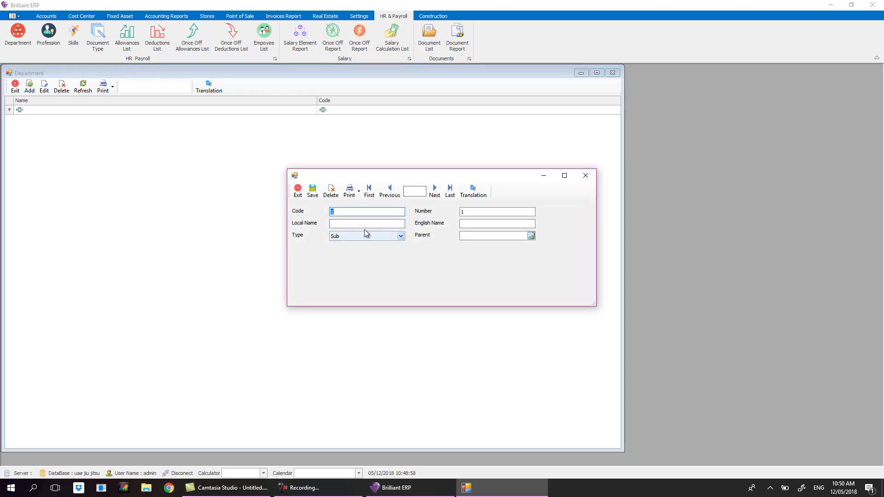
pyautogui.click(360, 224)
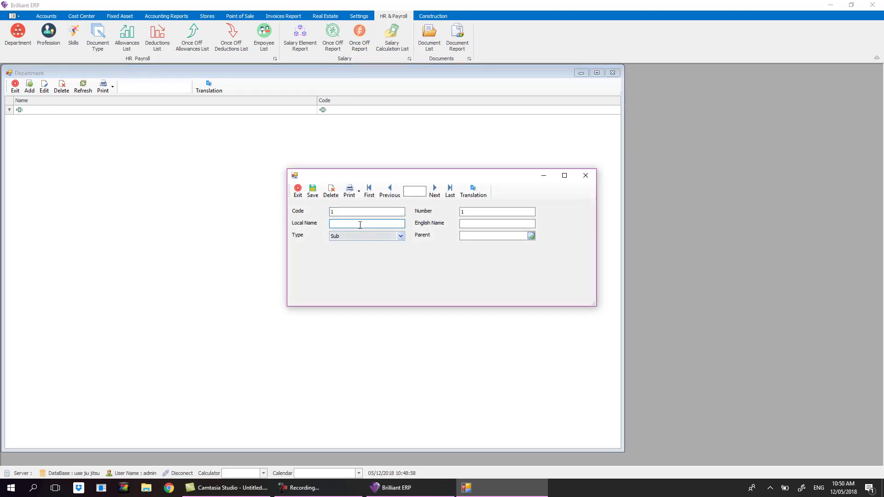
pyautogui.write('Main')
pyautogui.press('BackSpace')
pyautogui.press('BackSpace')
pyautogui.press('BackSpace')
pyautogui.write('Head Office')
pyautogui.press('Tab')
pyautogui.click(372, 238)
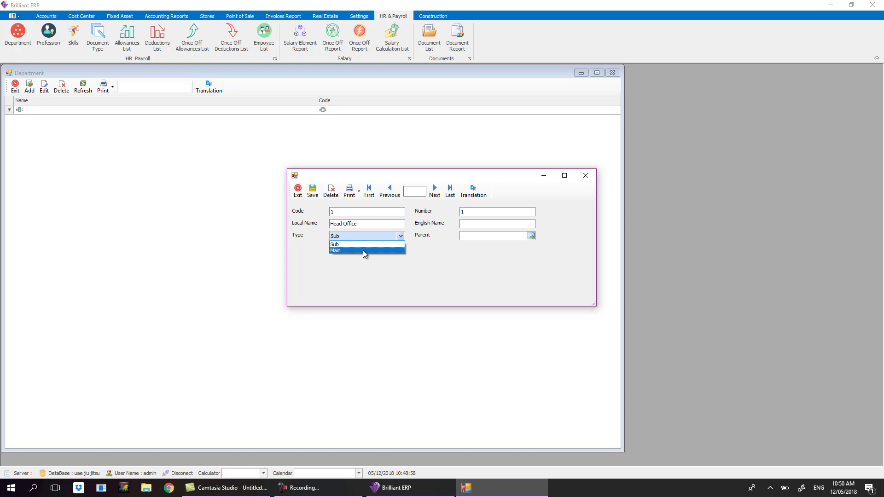
pyautogui.click(363, 250)
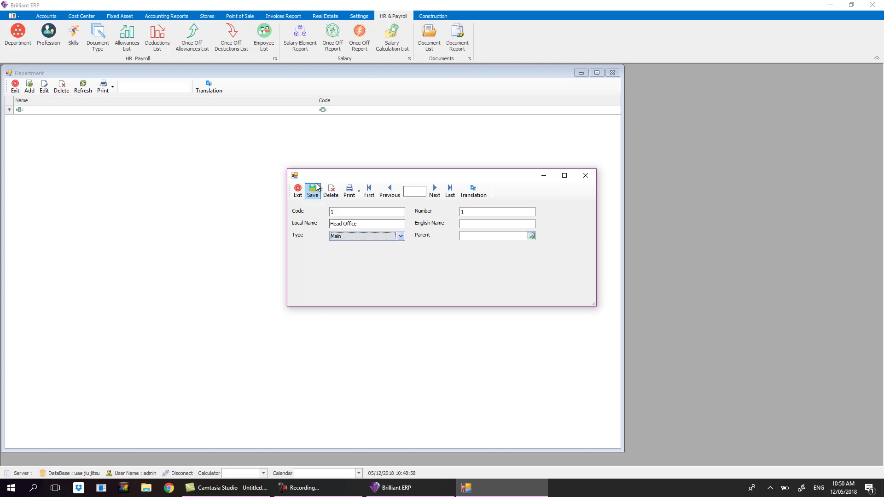
pyautogui.click(307, 192)
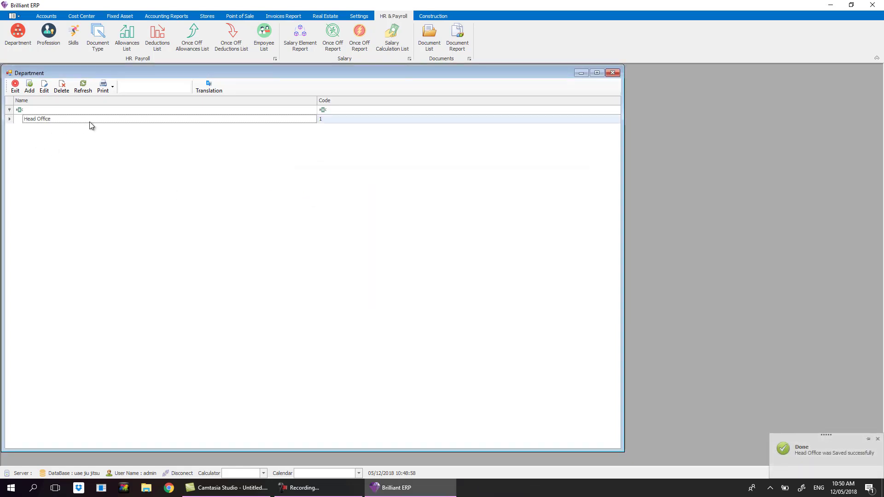
pyautogui.moveTo(309, 100); pyautogui.dragTo(104, 104)
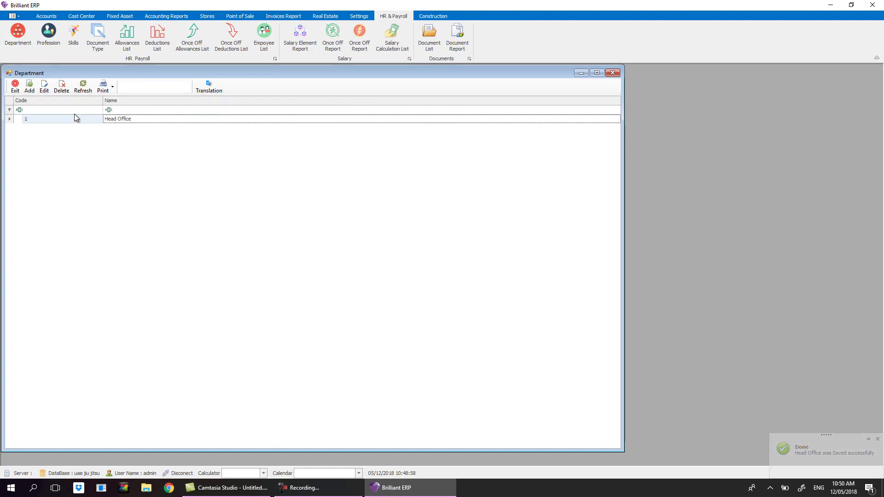
# Add and save the Accounting department under Head Office.
pyautogui.click(30, 87)
pyautogui.click(368, 224)
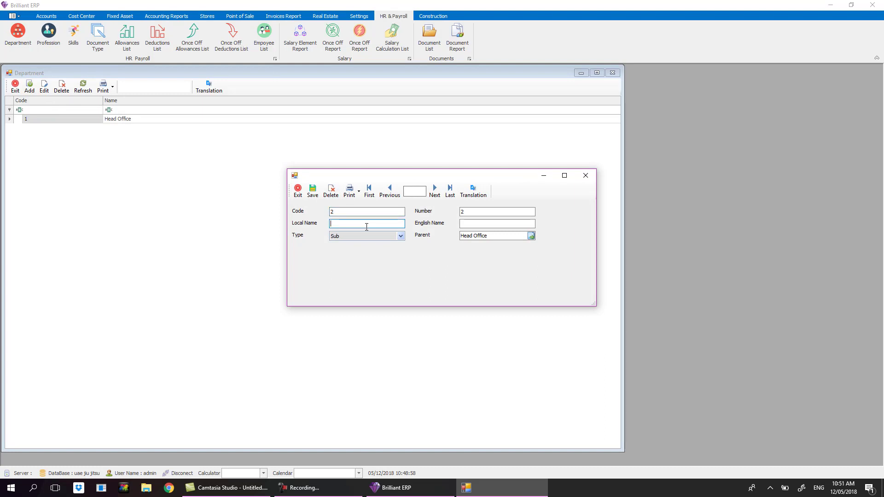
pyautogui.write('Accounting')
pyautogui.press('Tab')
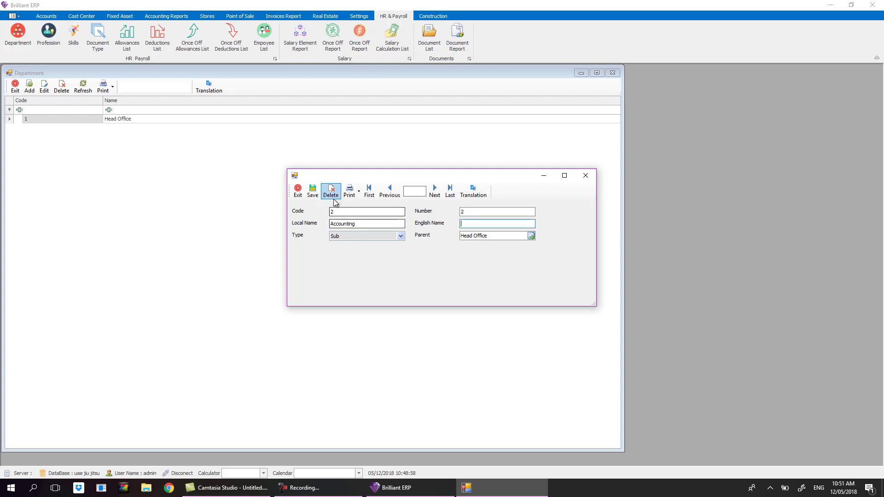
pyautogui.click(312, 192)
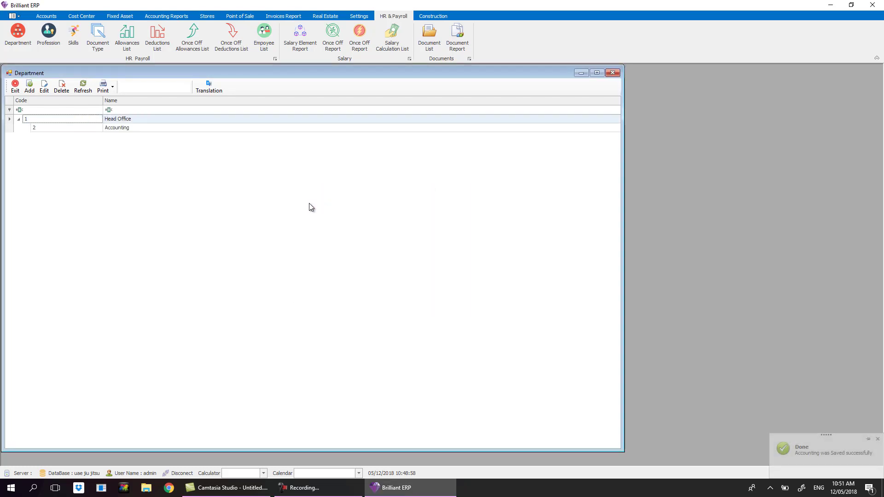
# Add and save the HR Derpartment department.
pyautogui.click(31, 91)
pyautogui.click(338, 224)
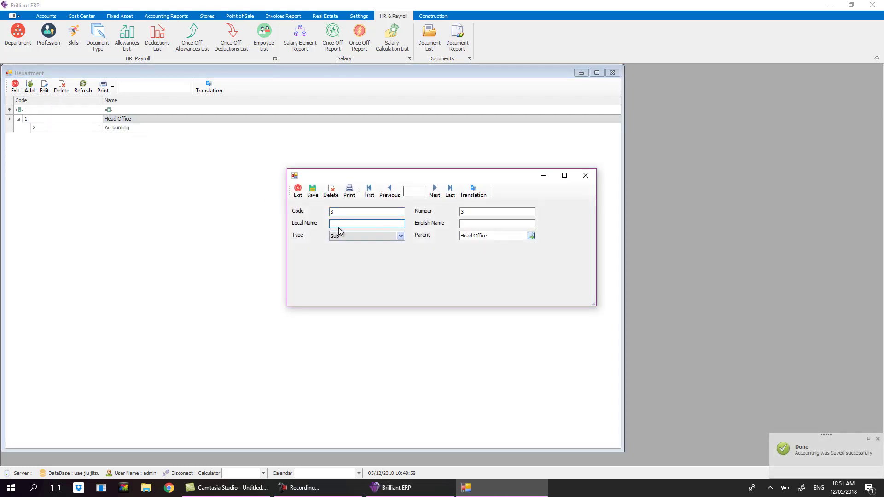
pyautogui.write('HR Derpartment')
pyautogui.press('Tab')
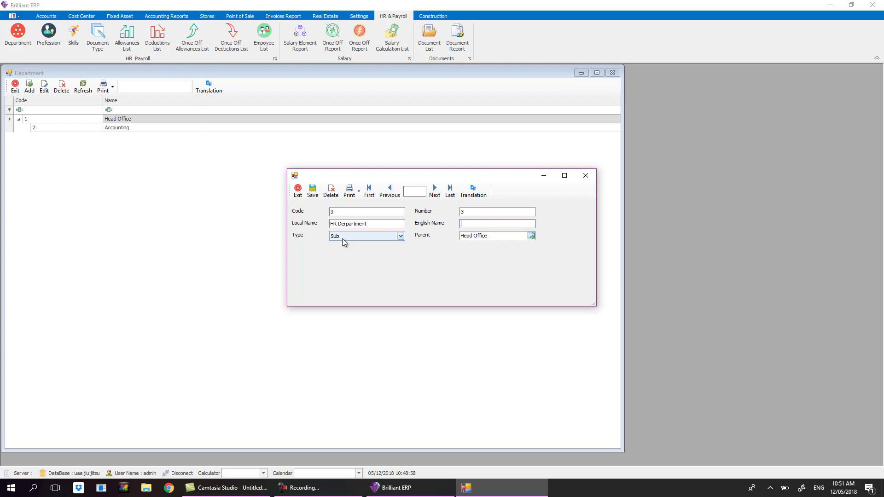
pyautogui.click(312, 192)
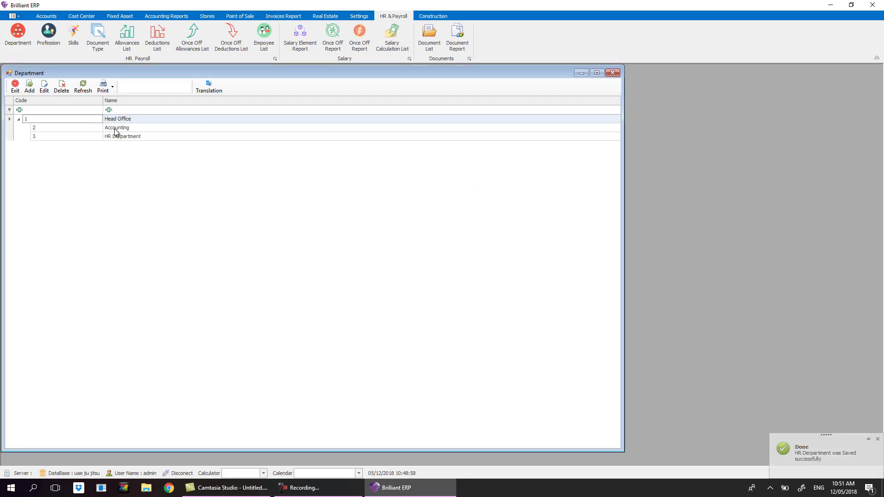
# Collapse and re-expand Head Office to check its departments, then close the list.
pyautogui.click(18, 120)
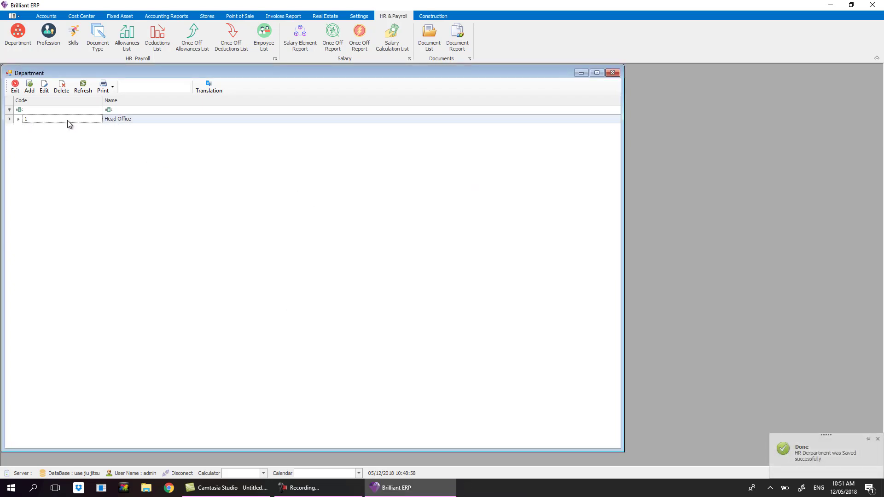
pyautogui.click(18, 119)
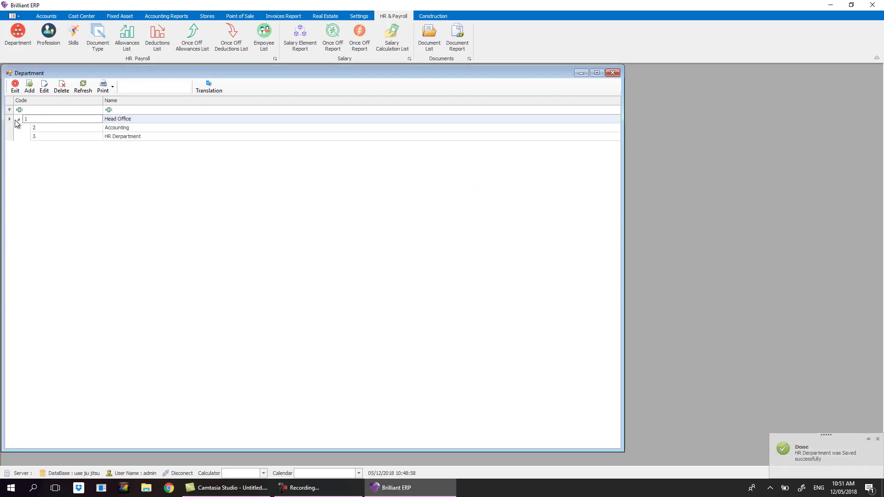
pyautogui.click(106, 137)
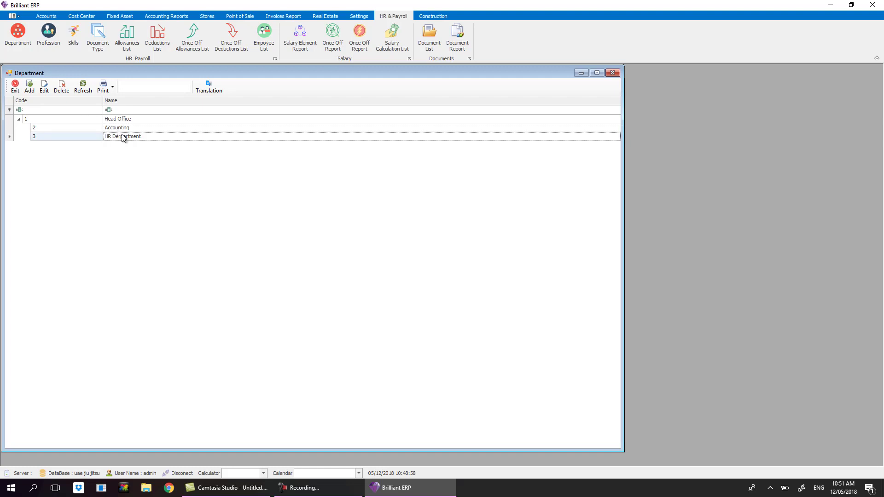
pyautogui.click(15, 86)
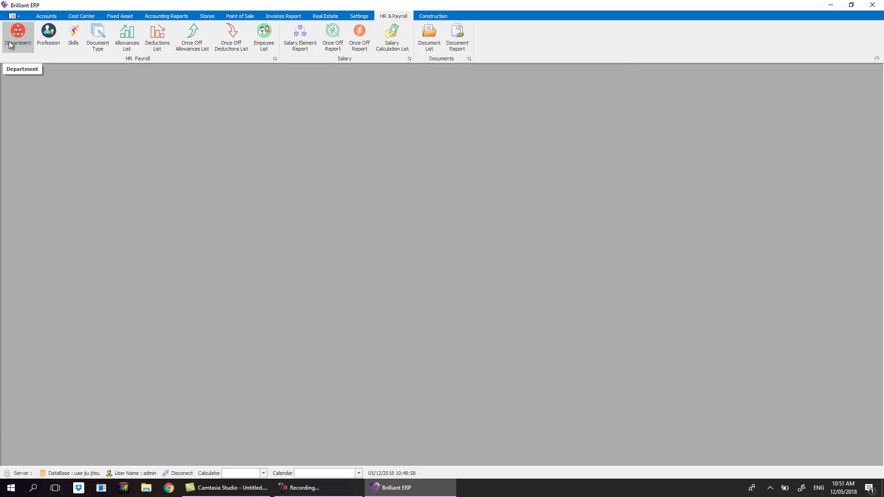
# View the HR Derpartment record in edit mode and close it without changes.
pyautogui.click(18, 33)
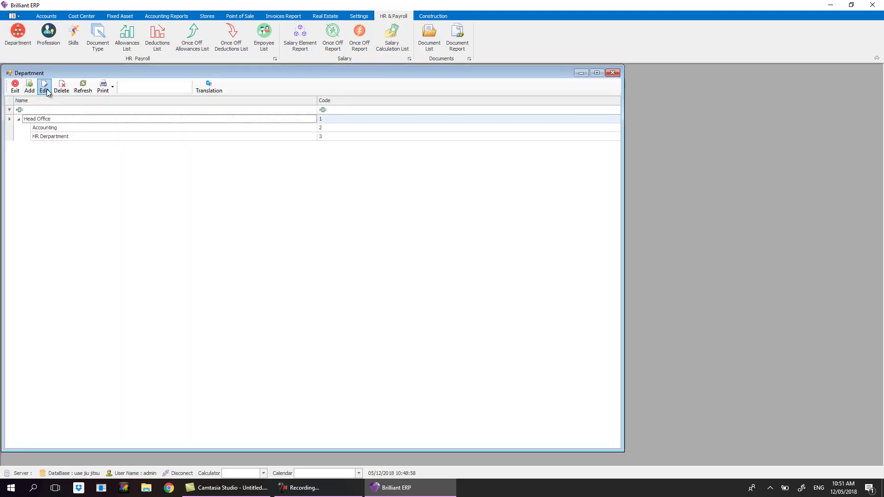
pyautogui.click(67, 137)
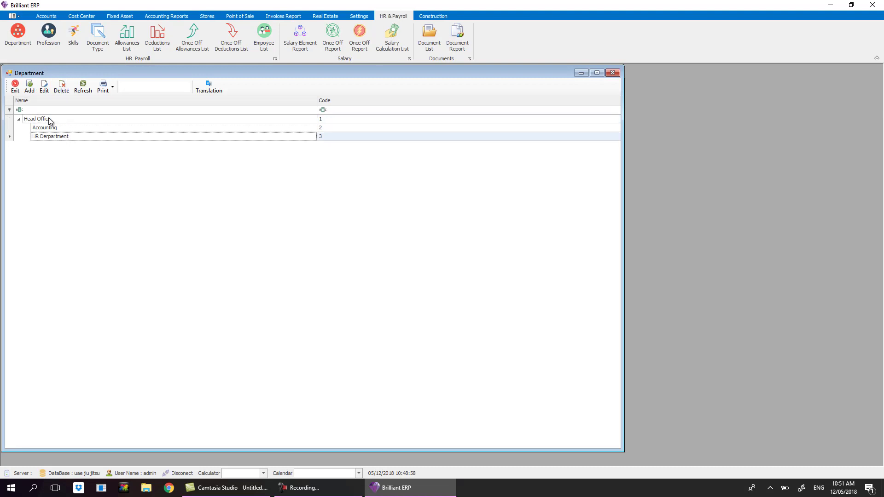
pyautogui.click(44, 86)
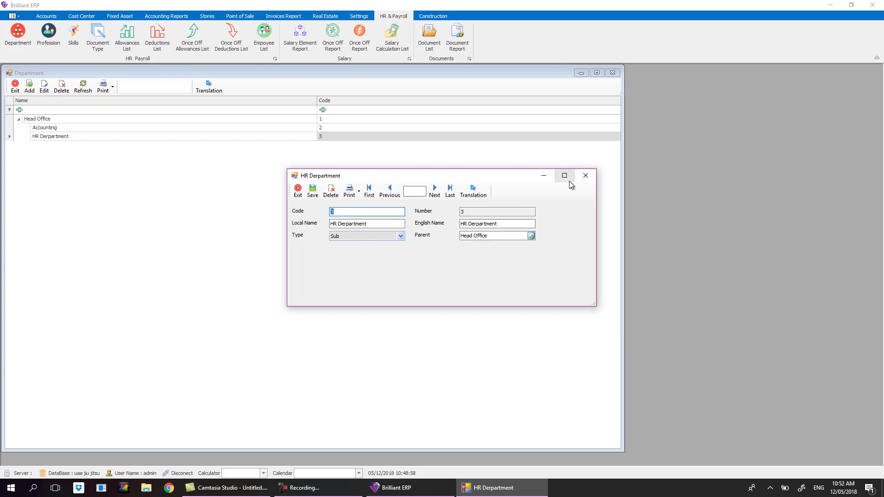
pyautogui.click(584, 180)
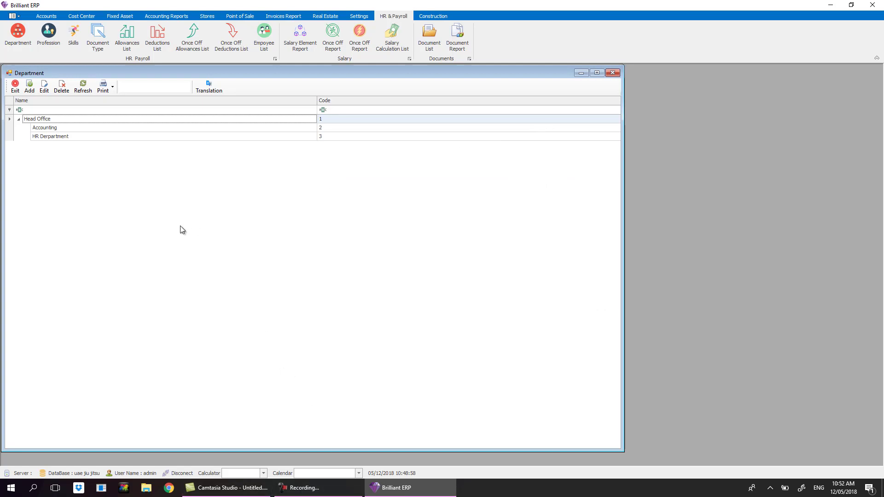
pyautogui.click(16, 85)
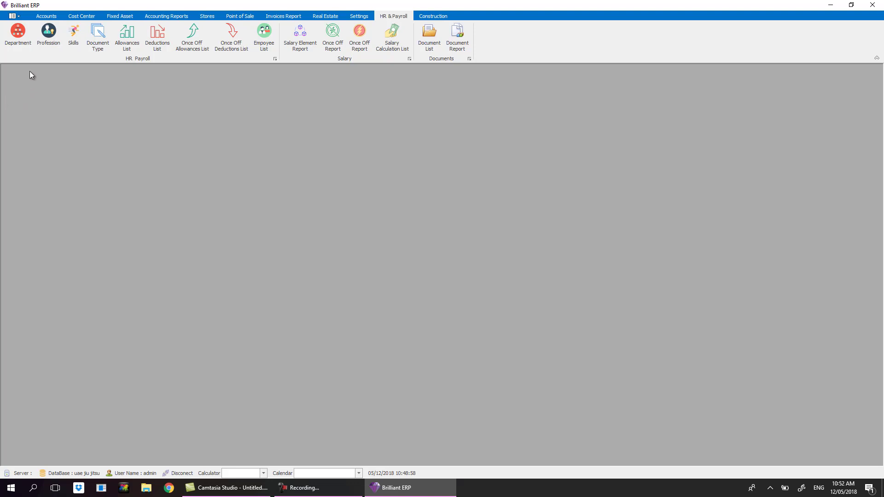
# Start deleting HR Derpartment, decline the confirmation, and close the Department list.
pyautogui.click(18, 33)
pyautogui.click(86, 136)
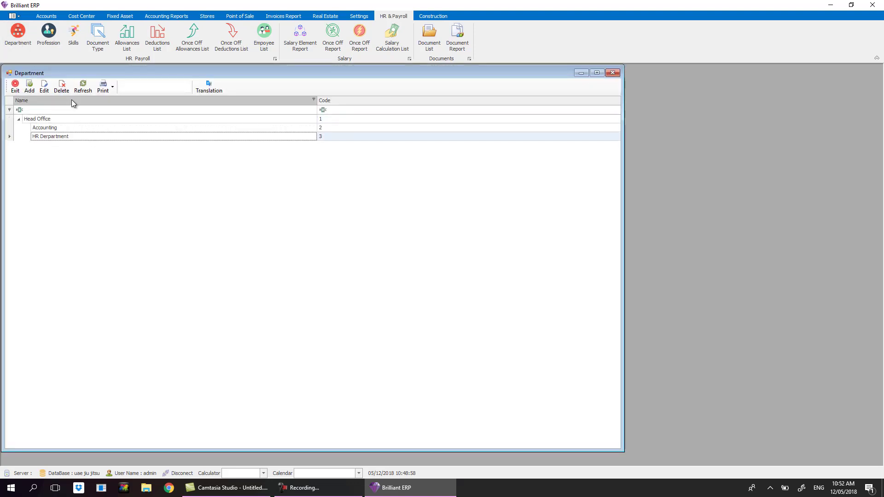
pyautogui.click(62, 87)
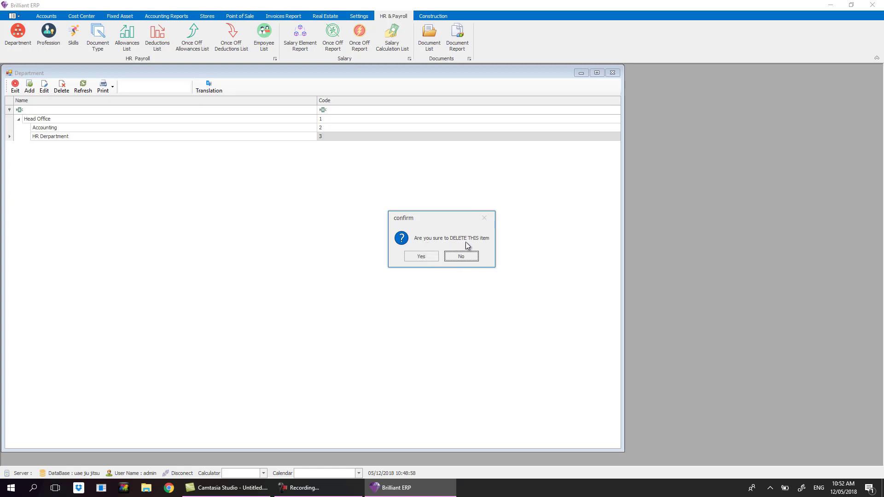
pyautogui.click(450, 259)
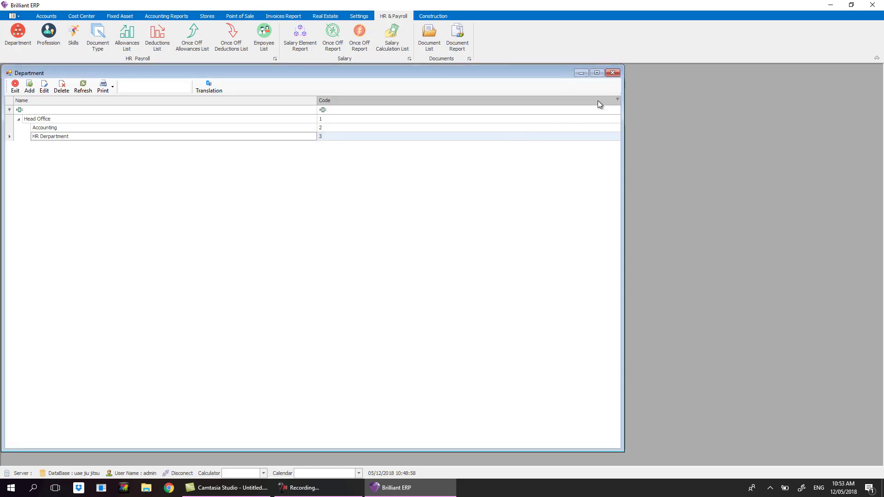
pyautogui.click(613, 73)
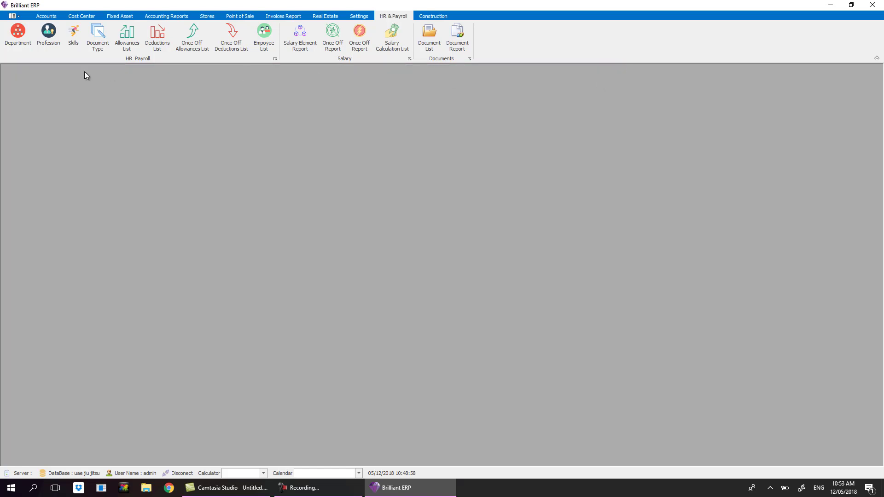
# Add the professions Accountat and General Manager to the Profession list.
pyautogui.click(49, 32)
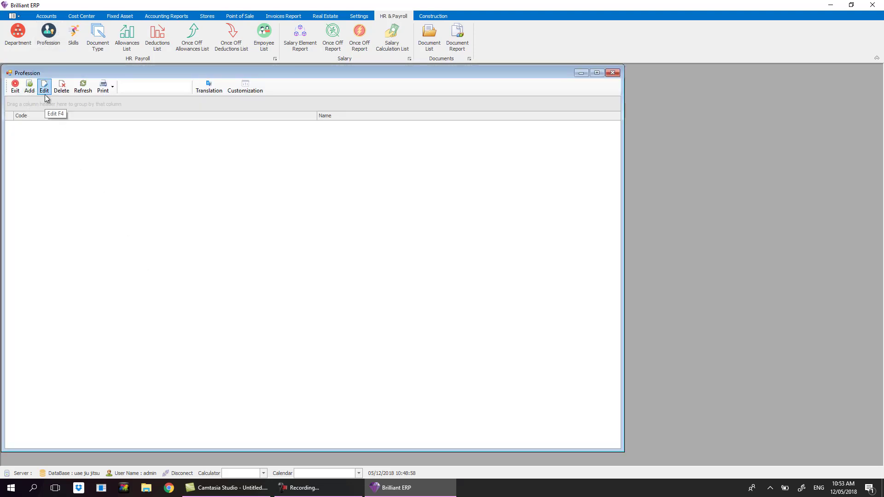
pyautogui.click(30, 86)
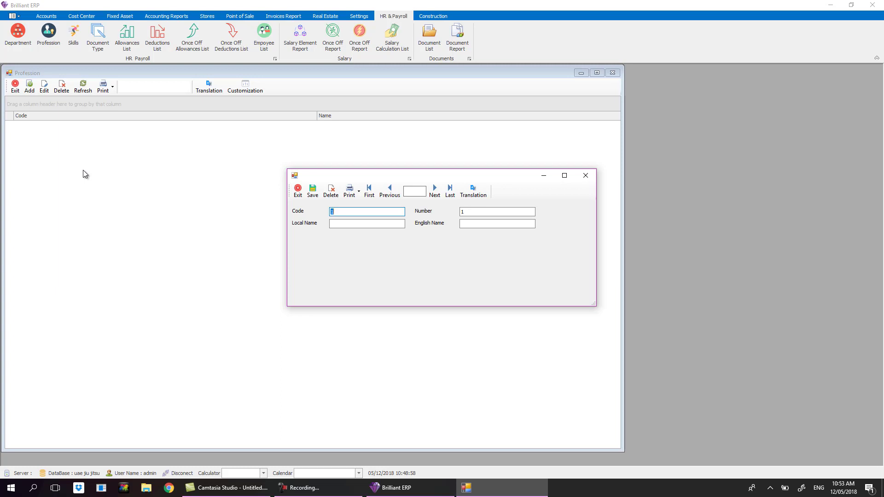
pyautogui.press('Tab')
pyautogui.write('Accountat')
pyautogui.click(313, 193)
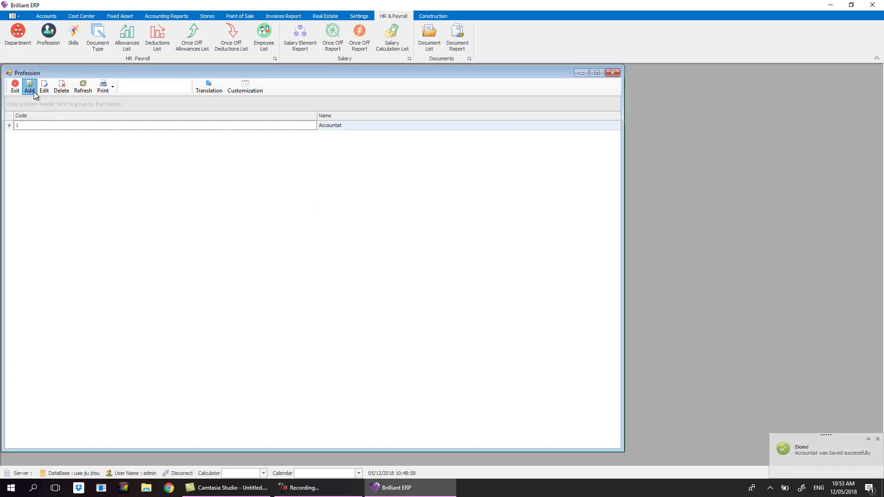
pyautogui.click(34, 92)
pyautogui.press('Tab')
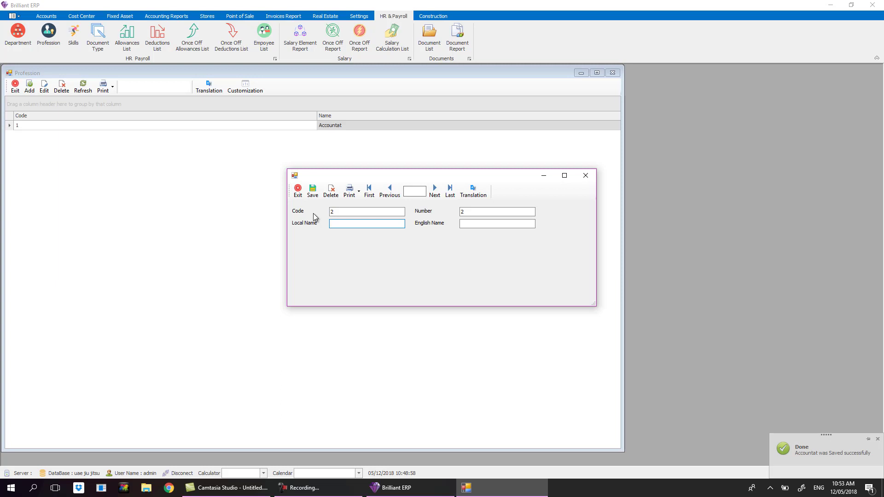
pyautogui.write('neral Man')
pyautogui.write('ager')
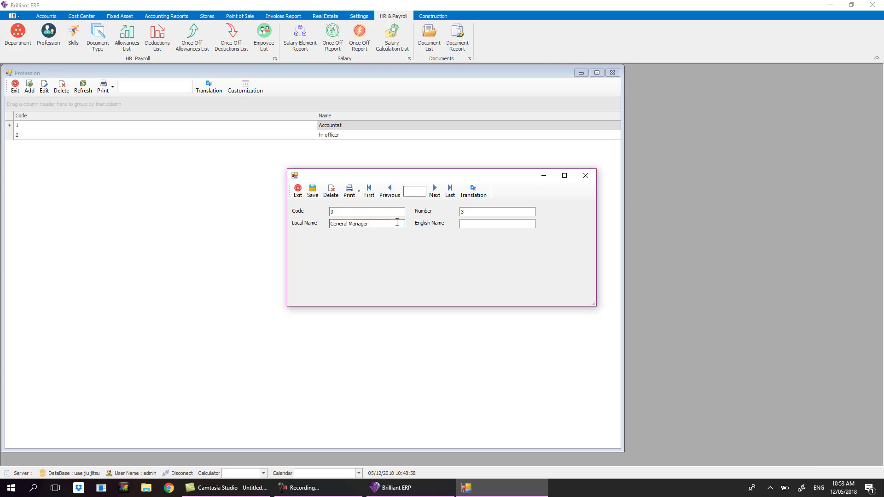
pyautogui.click(313, 192)
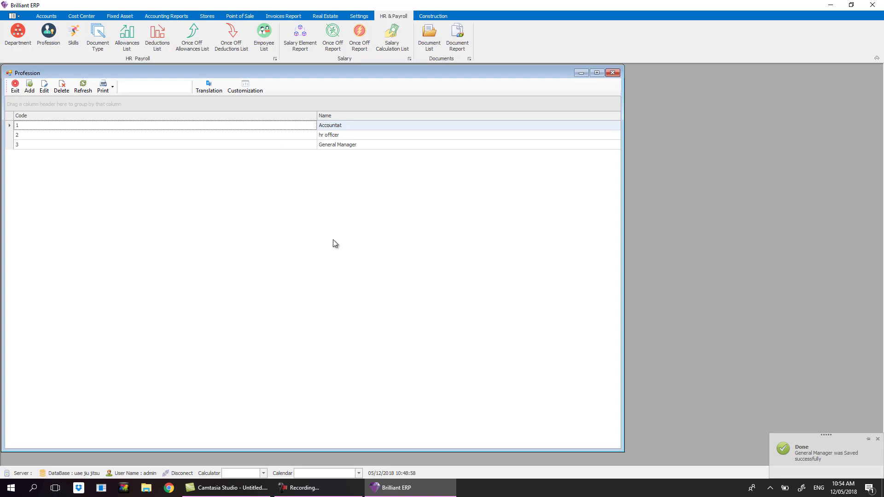
# Close the Profession list and open the Skills list.
pyautogui.click(611, 75)
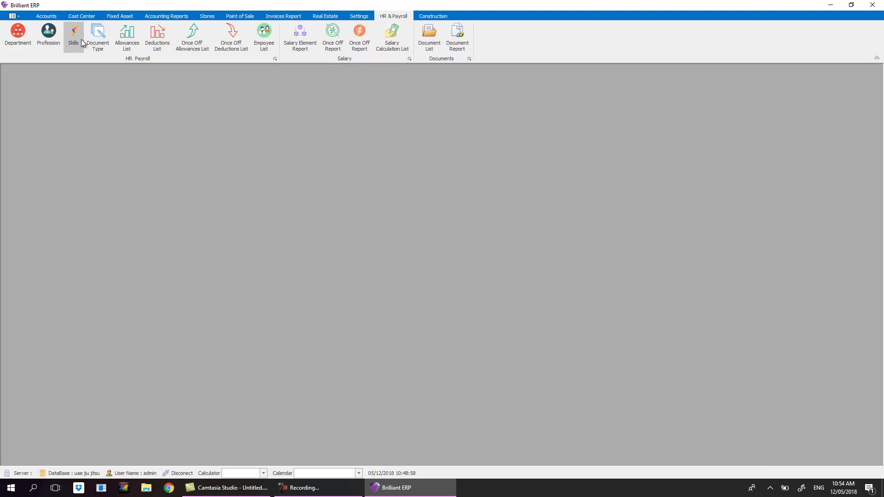
pyautogui.click(74, 36)
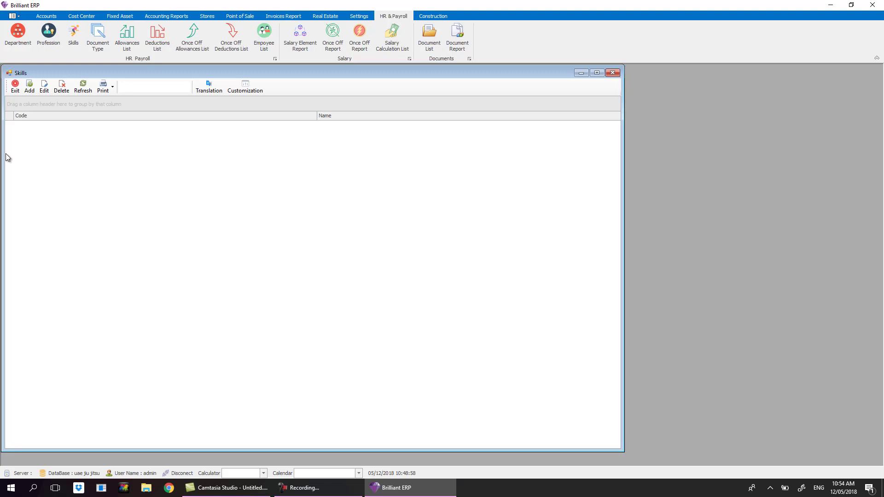
# Reopen Skills, discard a new skill entry unsaved, and close the Skills list.
pyautogui.click(71, 39)
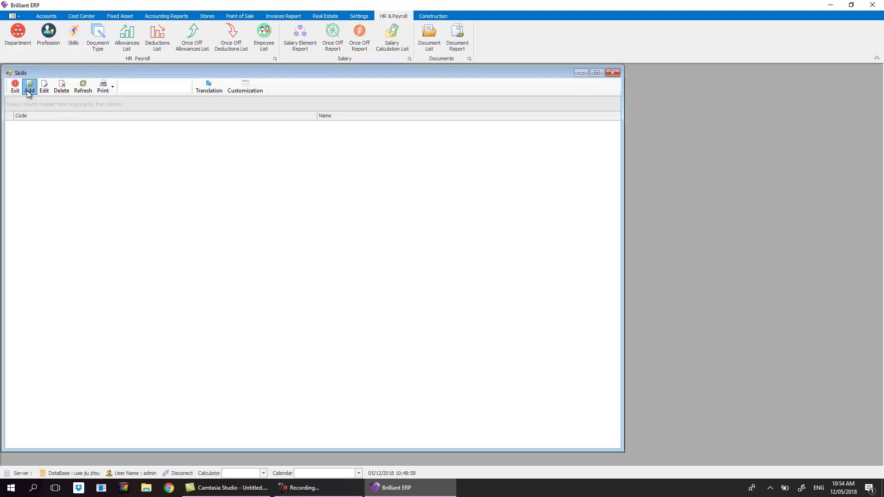
pyautogui.click(29, 86)
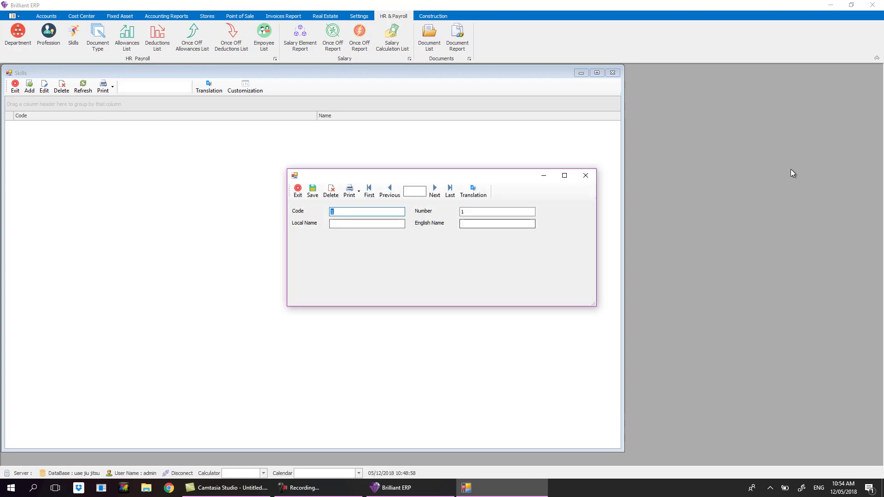
pyautogui.click(586, 176)
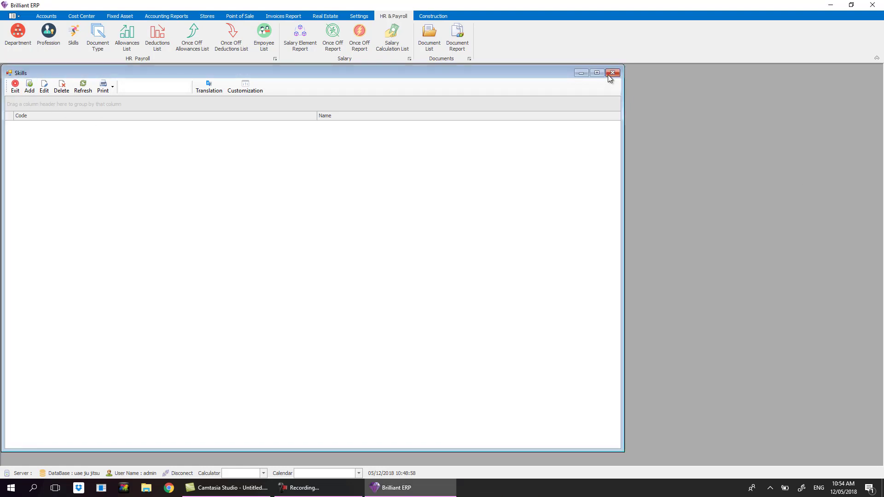
pyautogui.click(608, 75)
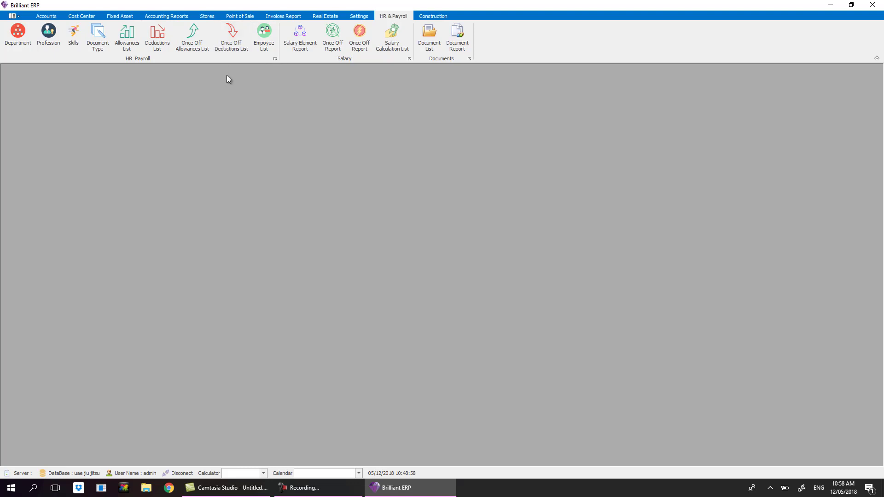
# Start a new allowance named Housing Allowance, keeping its kind as Amount.
pyautogui.click(127, 47)
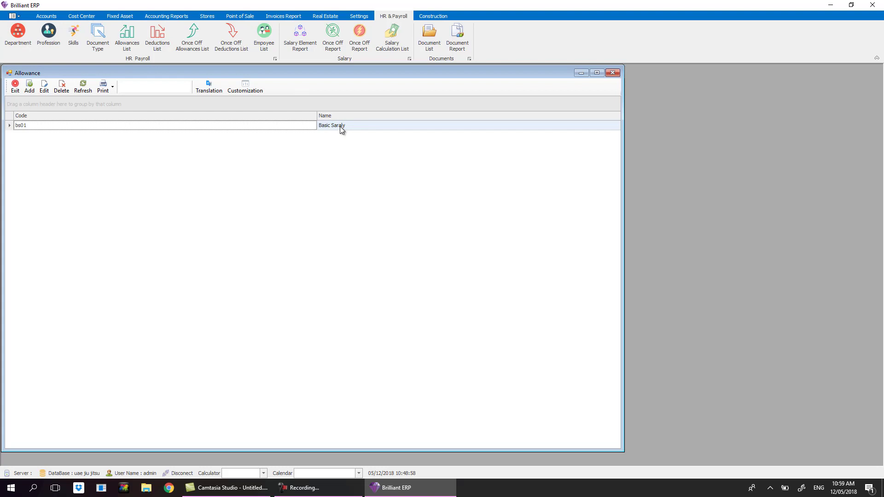
pyautogui.click(29, 86)
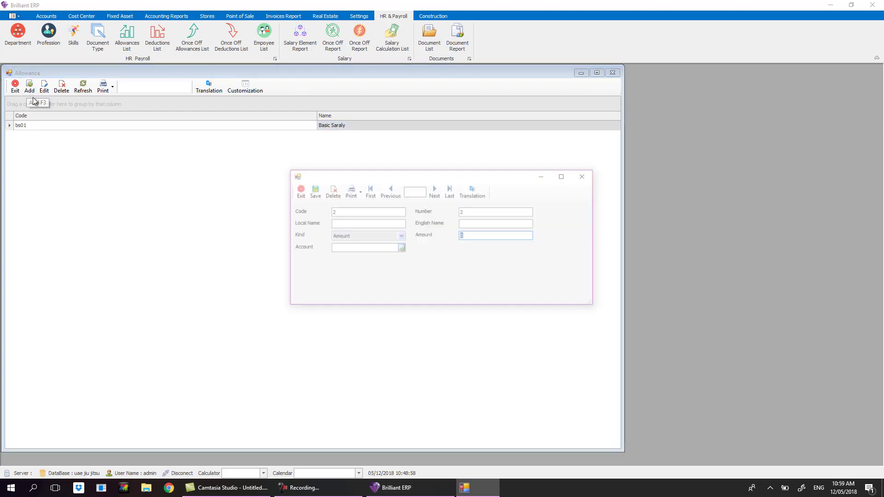
pyautogui.click(379, 224)
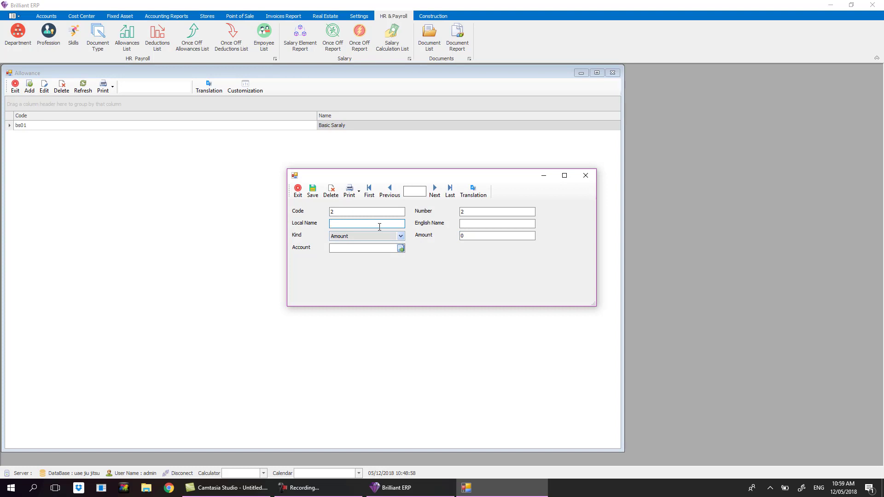
pyautogui.write('Housing Allowance')
pyautogui.press('Tab')
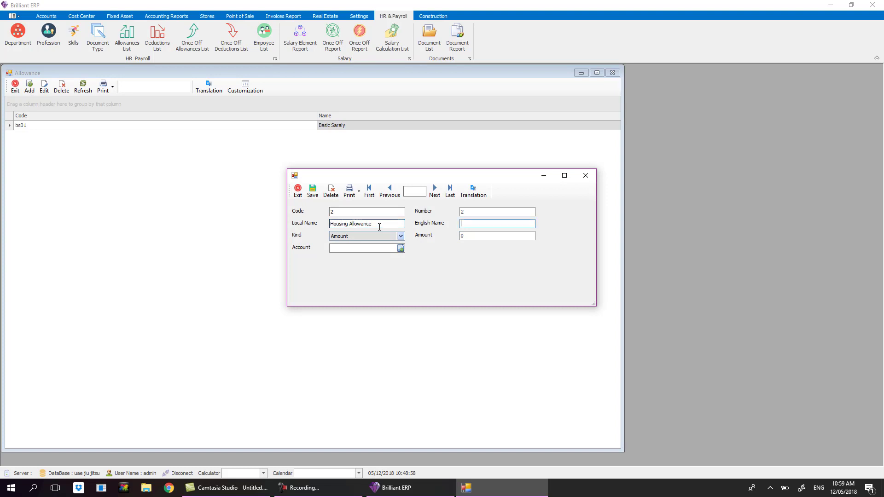
pyautogui.click(400, 237)
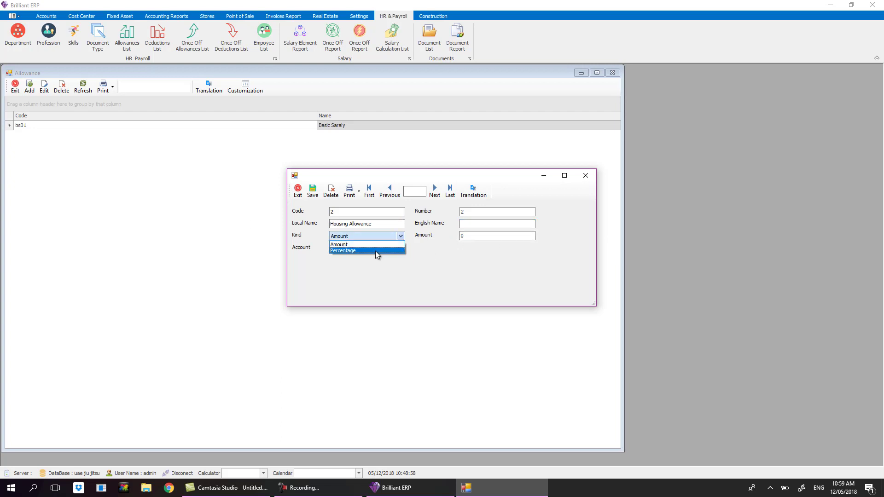
pyautogui.click(377, 245)
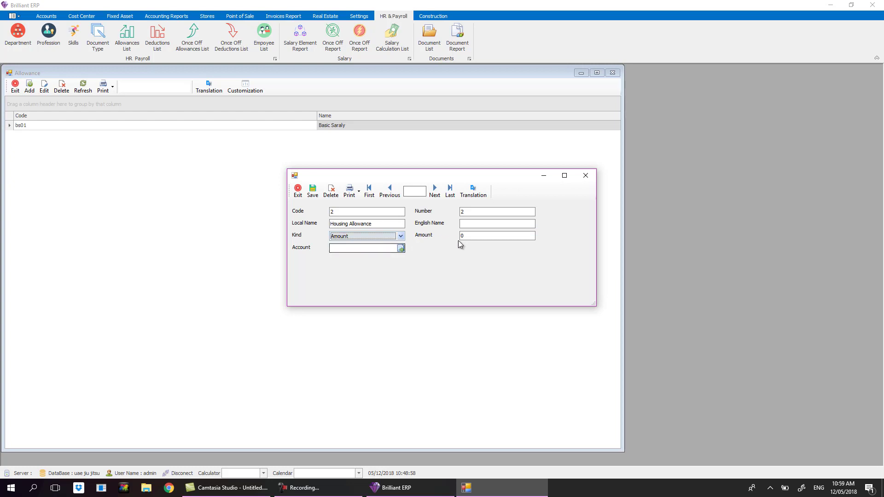
pyautogui.click(479, 237)
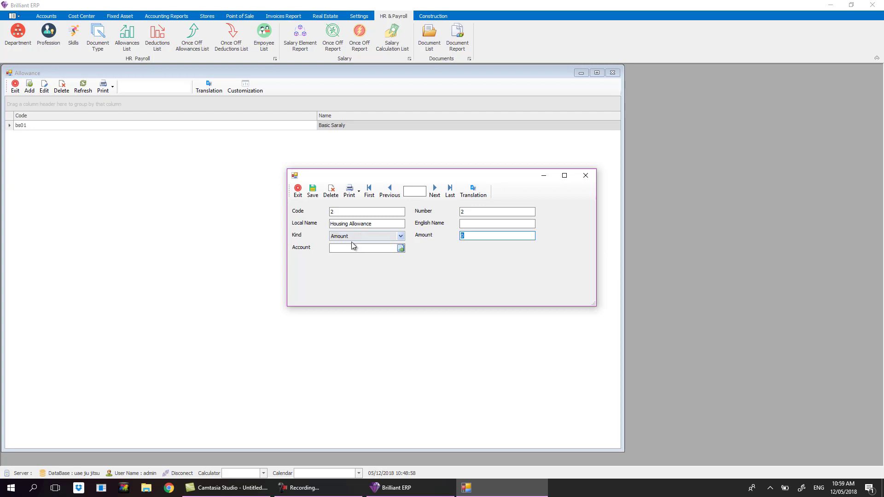
pyautogui.click(388, 249)
# Link Housing Allowance to the Staff Salaries Administration account and save it.
pyautogui.click(402, 248)
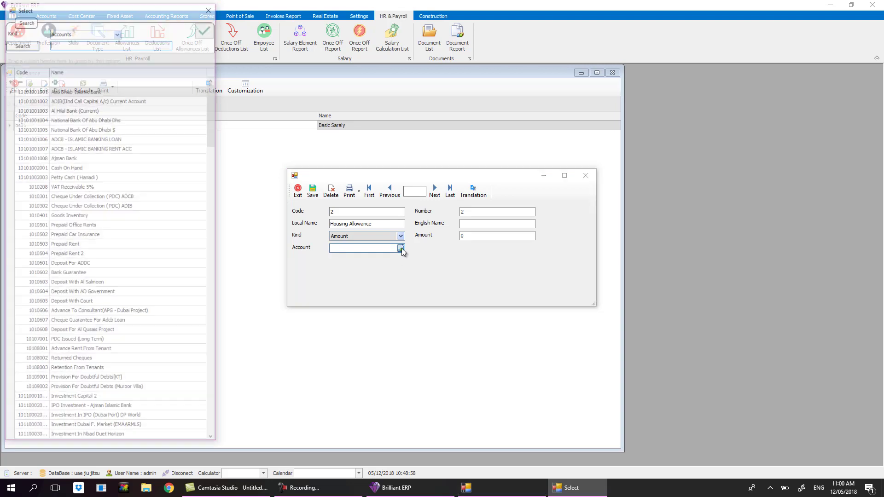
pyautogui.write('sala')
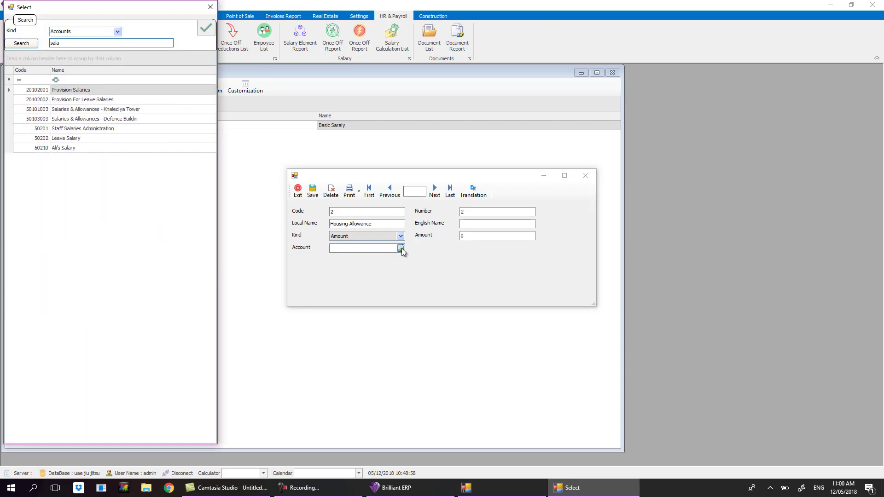
pyautogui.click(81, 133)
pyautogui.doubleClick(85, 130)
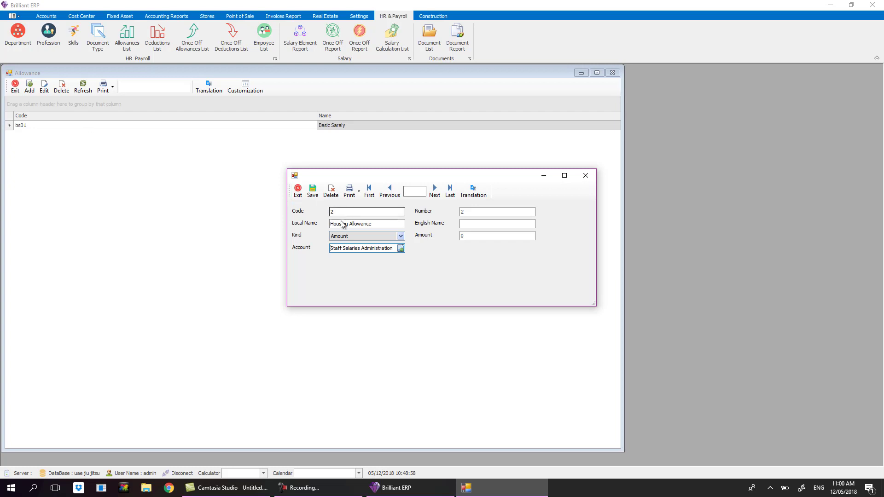
pyautogui.click(313, 194)
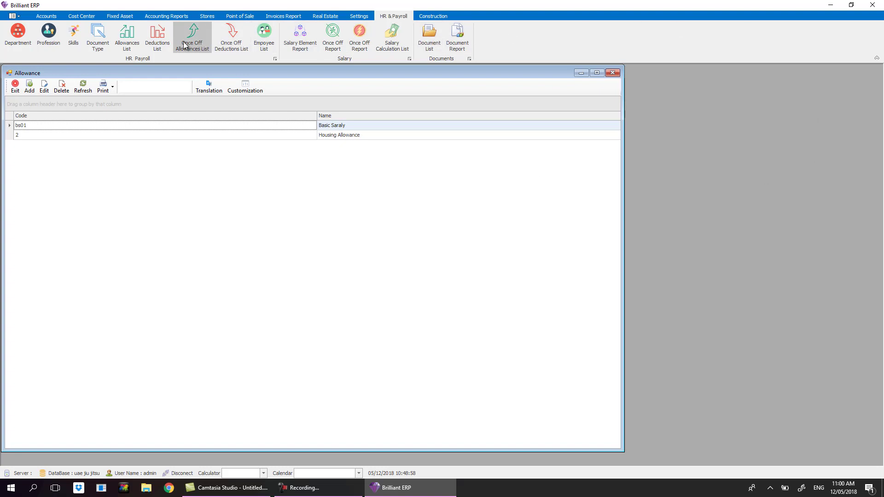
# Save Transportatio allowanc with the Staff Salaries Administration account, then close the Allowance list.
pyautogui.click(28, 87)
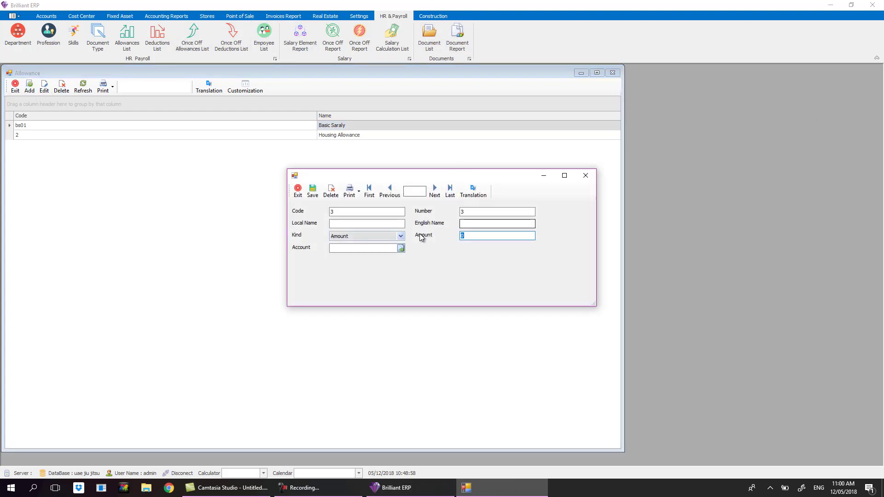
pyautogui.click(395, 224)
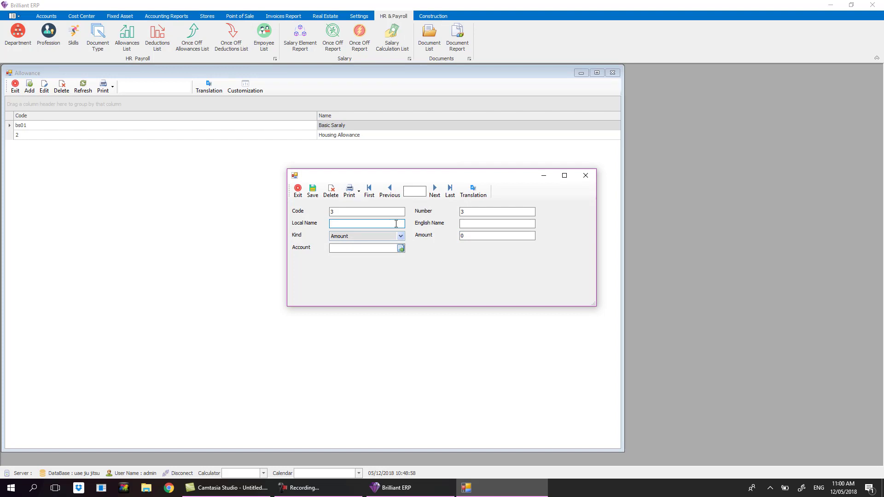
pyautogui.write('Transportatio allowanc')
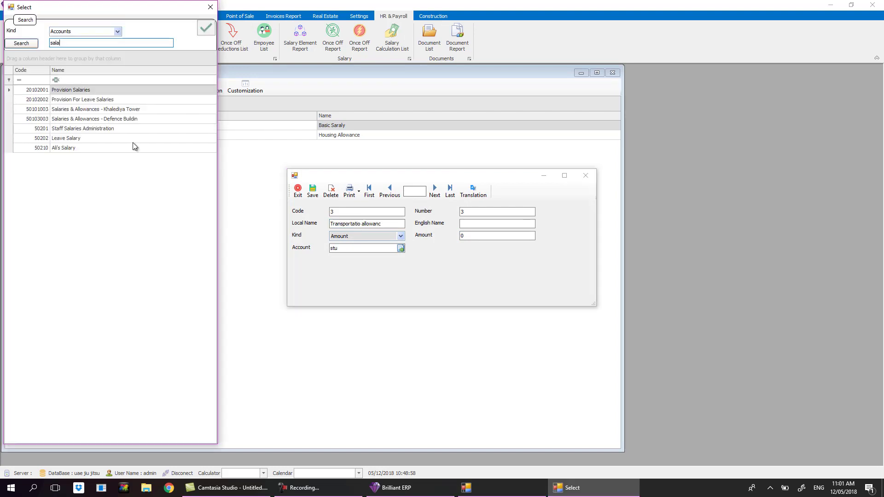
pyautogui.click(80, 129)
pyautogui.doubleClick(80, 129)
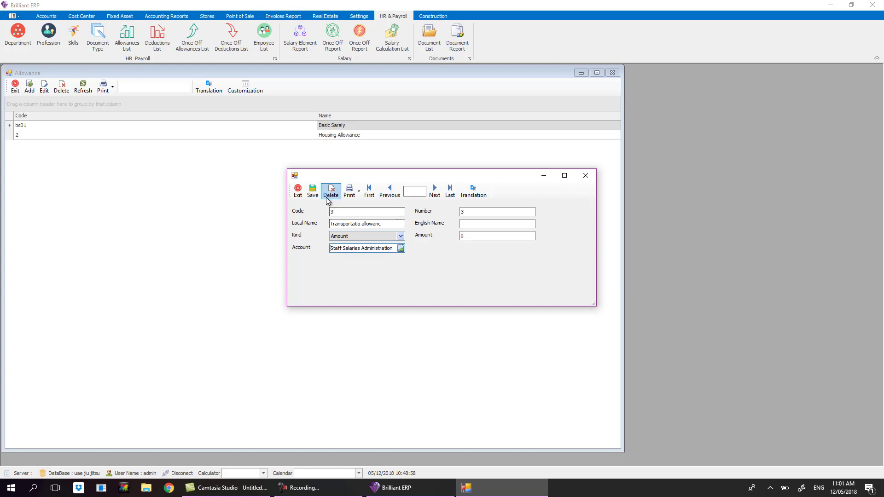
pyautogui.click(313, 193)
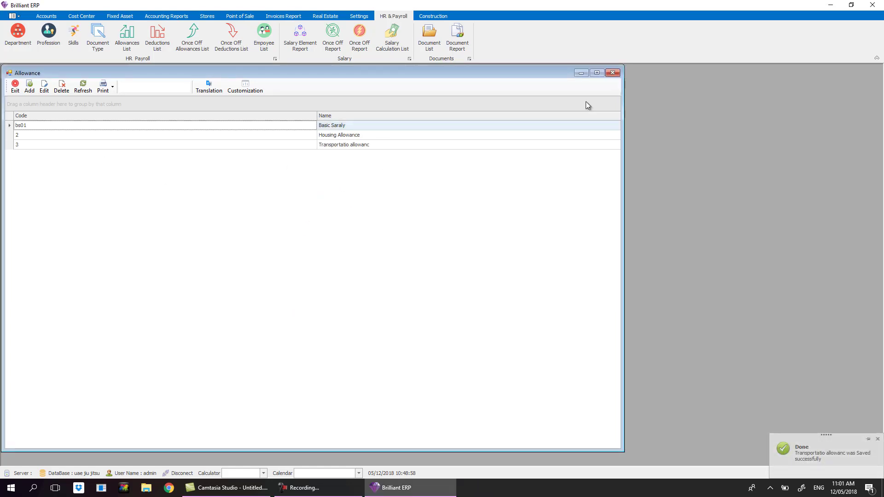
pyautogui.click(612, 73)
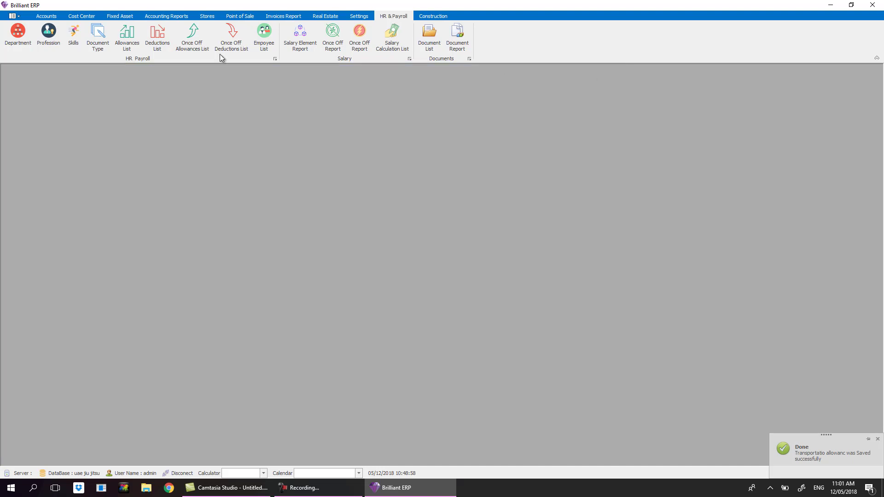
# Start a new deduction named Pension in the Deductions list.
pyautogui.click(165, 44)
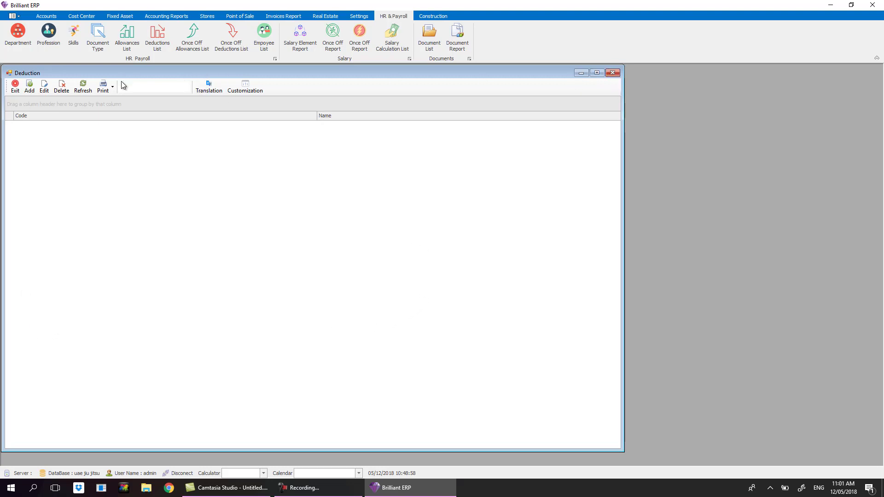
pyautogui.click(44, 86)
pyautogui.click(387, 225)
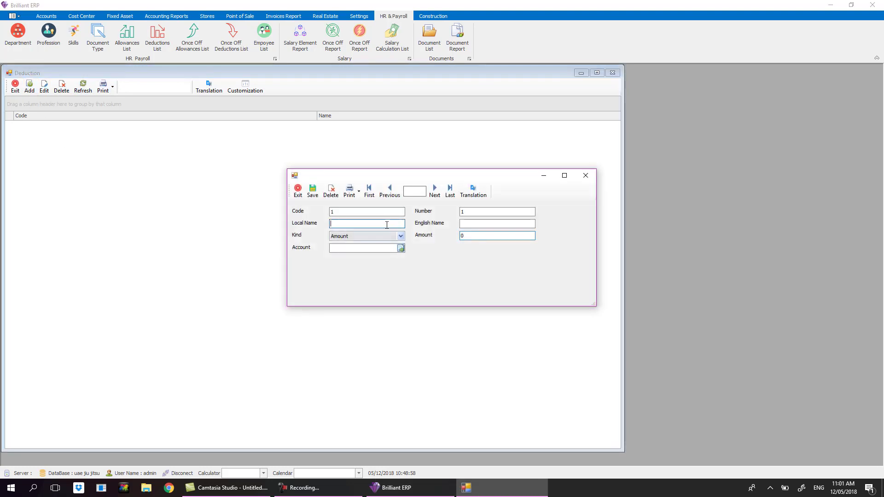
pyautogui.write('Pension')
# Give Pension the Staff Salaries Administration account, save it, and close the list.
pyautogui.click(401, 249)
pyautogui.write('stu')
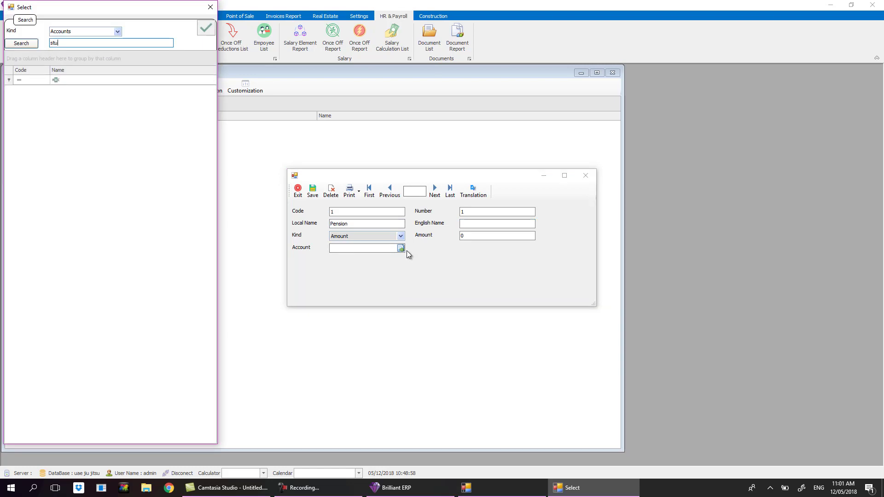
pyautogui.press('BackSpace')
pyautogui.press('BackSpace')
pyautogui.press('BackSpace')
pyautogui.write('sla')
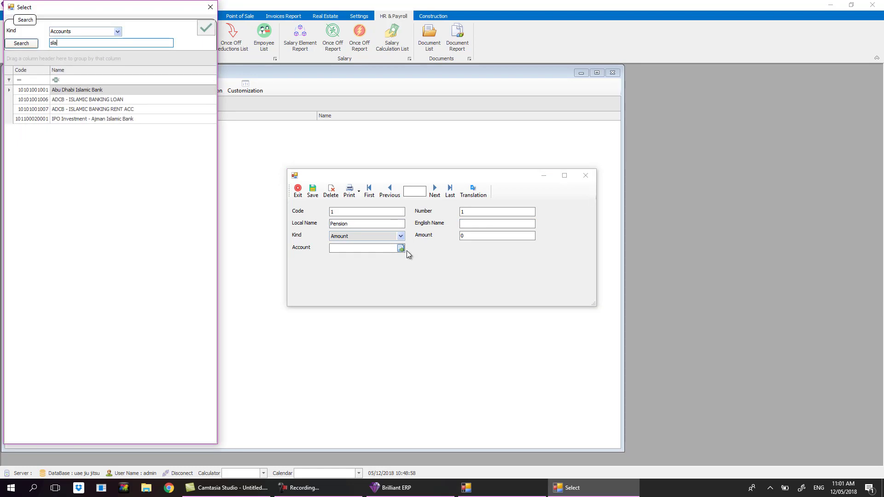
pyautogui.press('BackSpace')
pyautogui.press('BackSpace')
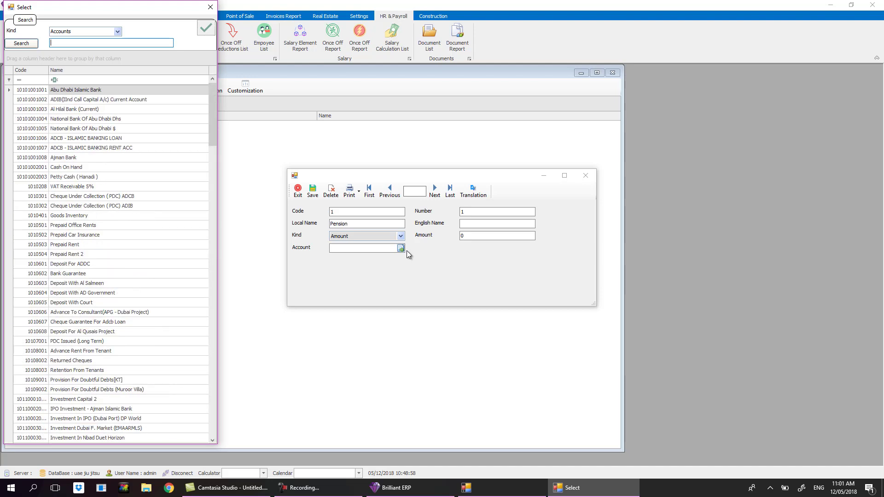
pyautogui.write('ala')
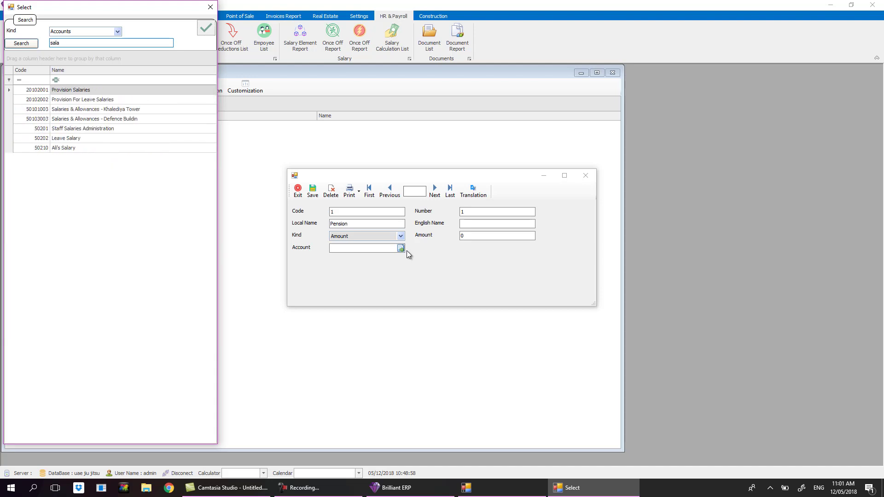
pyautogui.doubleClick(76, 129)
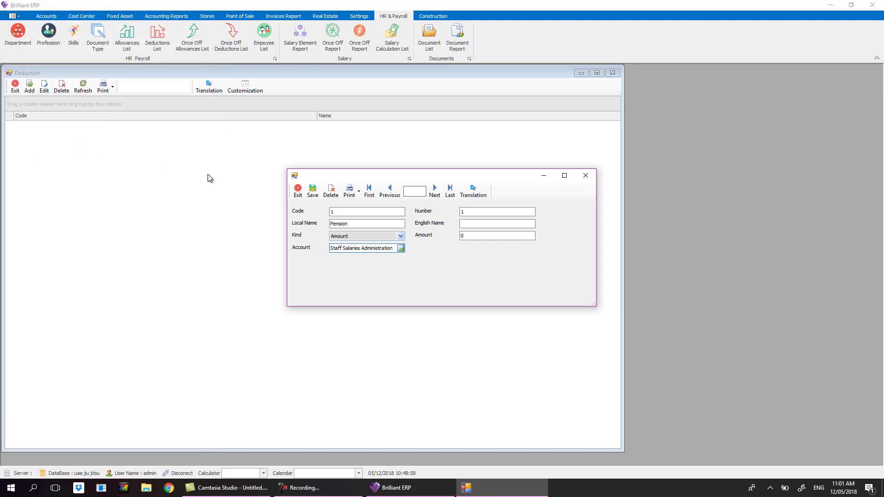
pyautogui.click(314, 196)
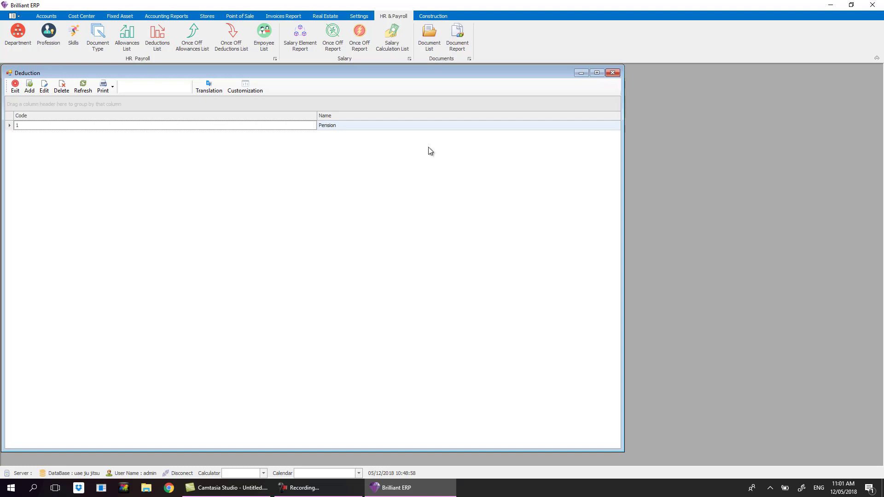
pyautogui.click(613, 73)
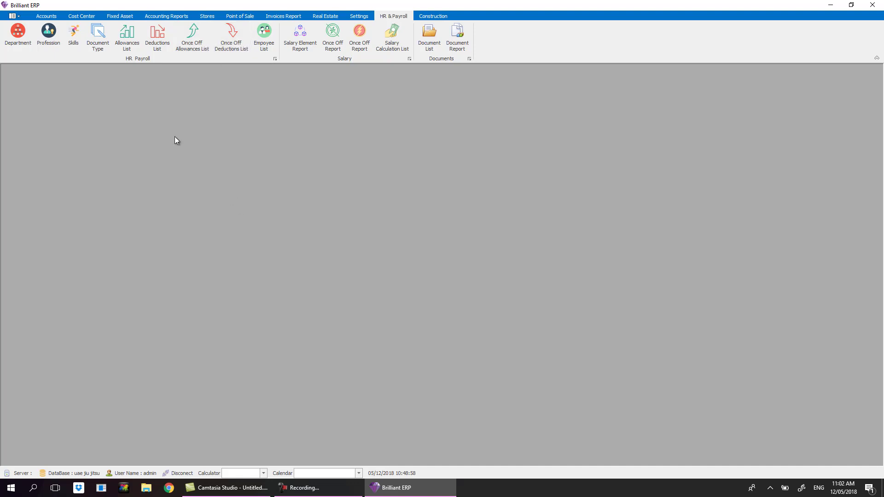
# Add the once-off allowance OverTime with the Staff Salaries Administration account.
pyautogui.click(208, 51)
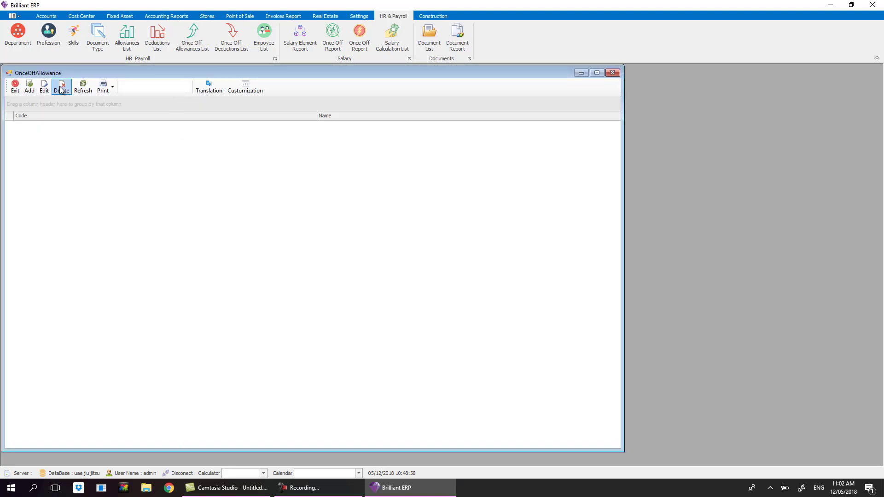
pyautogui.click(30, 86)
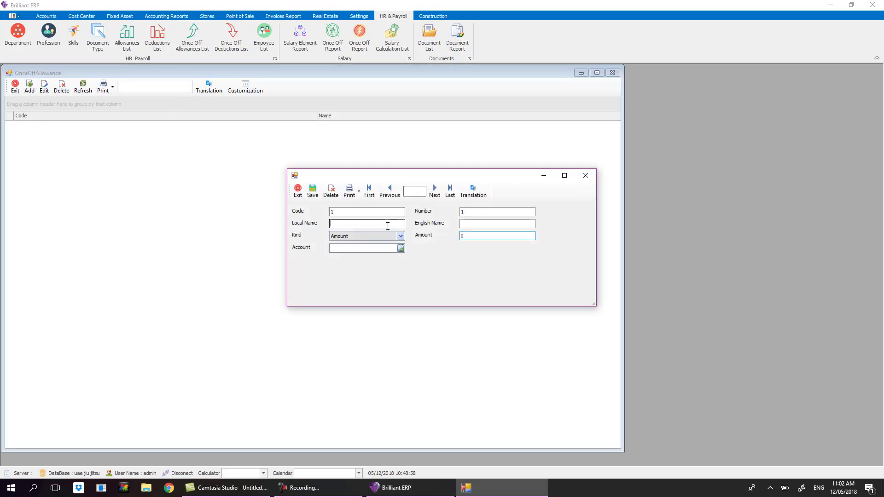
pyautogui.write('OverTime')
pyautogui.press('Tab')
pyautogui.click(400, 250)
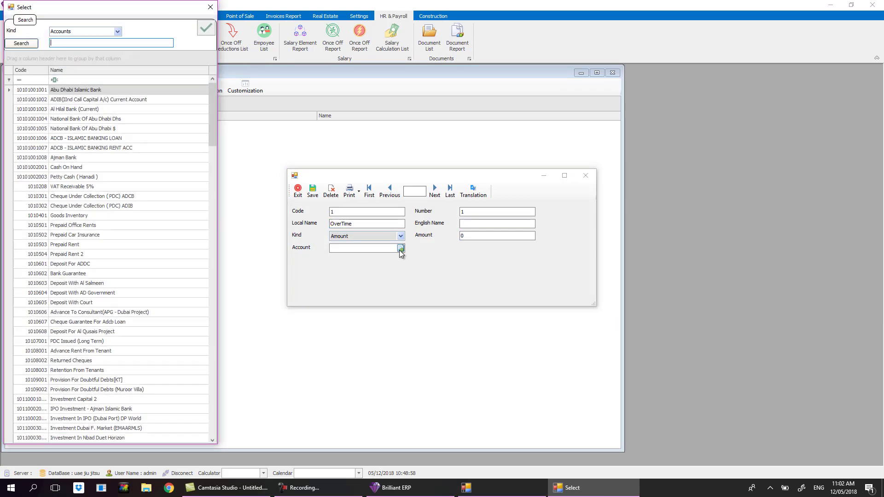
pyautogui.write('sta')
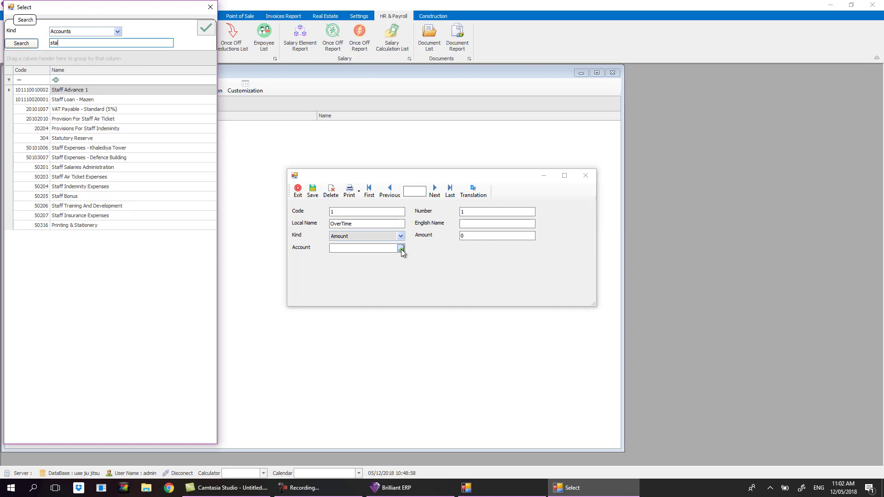
pyautogui.click(81, 169)
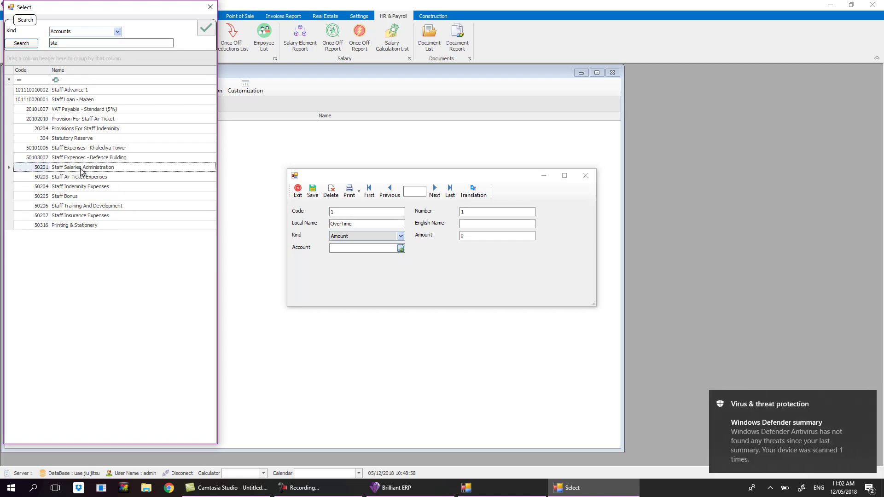
pyautogui.doubleClick(82, 168)
pyautogui.click(313, 195)
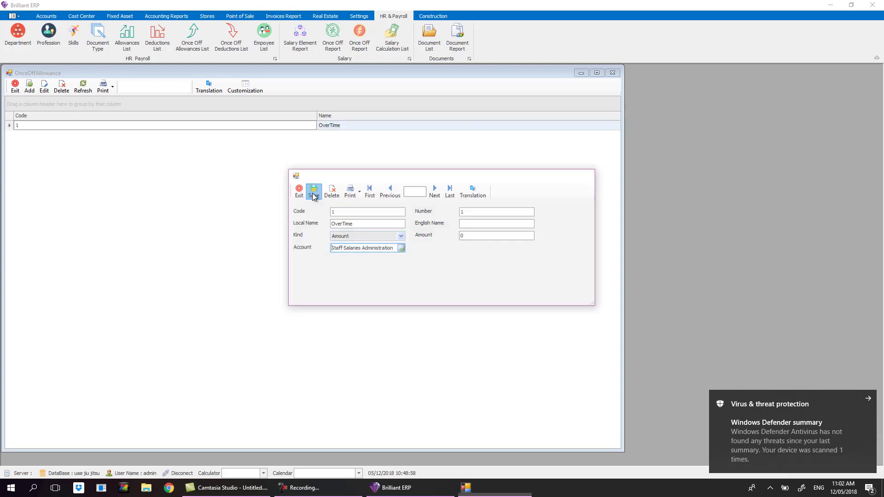
# Add Employee Of The Monthe with the Staff Salaries Administration account.
pyautogui.click(29, 87)
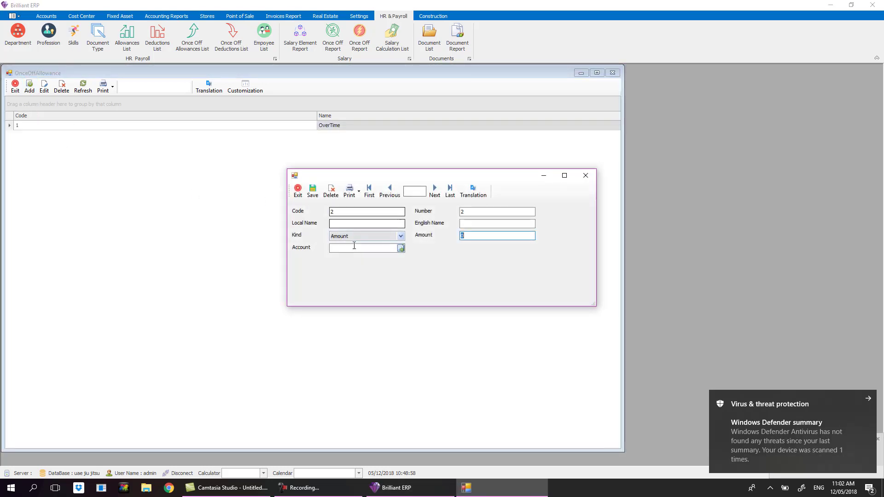
pyautogui.click(354, 223)
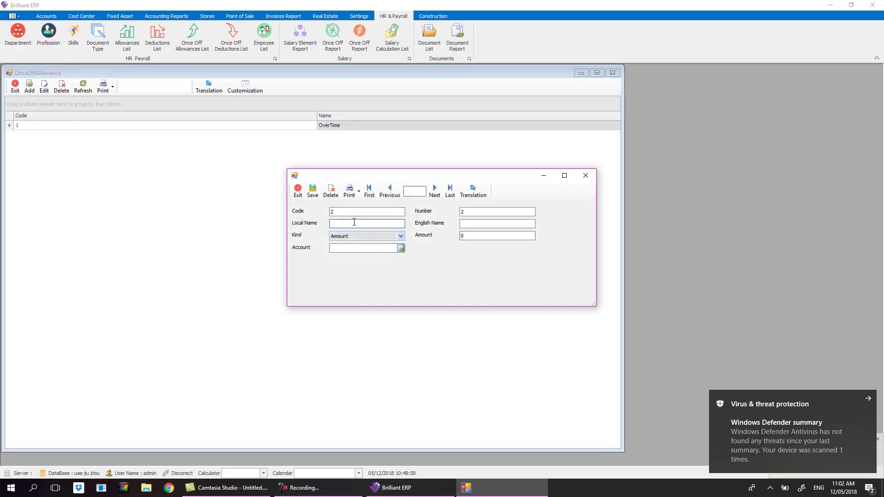
pyautogui.write('Man Of The')
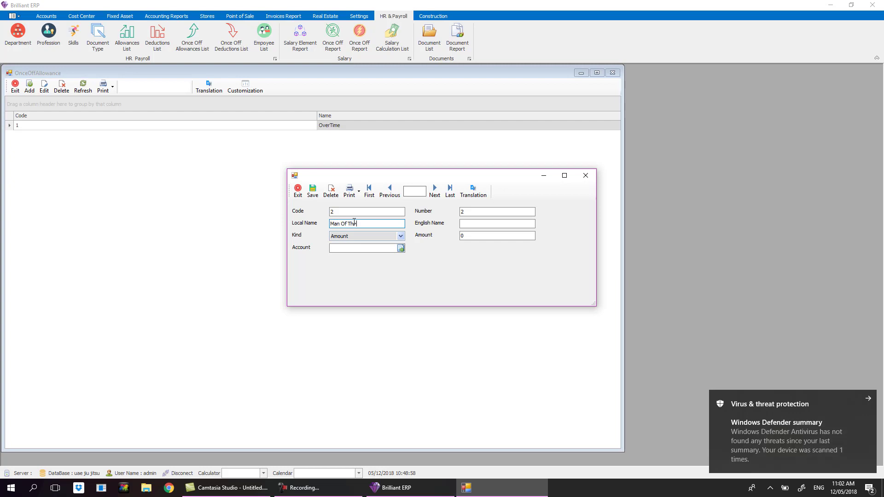
pyautogui.write(' Monthe')
pyautogui.doubleClick(333, 224)
pyautogui.write('Employee')
pyautogui.click(400, 249)
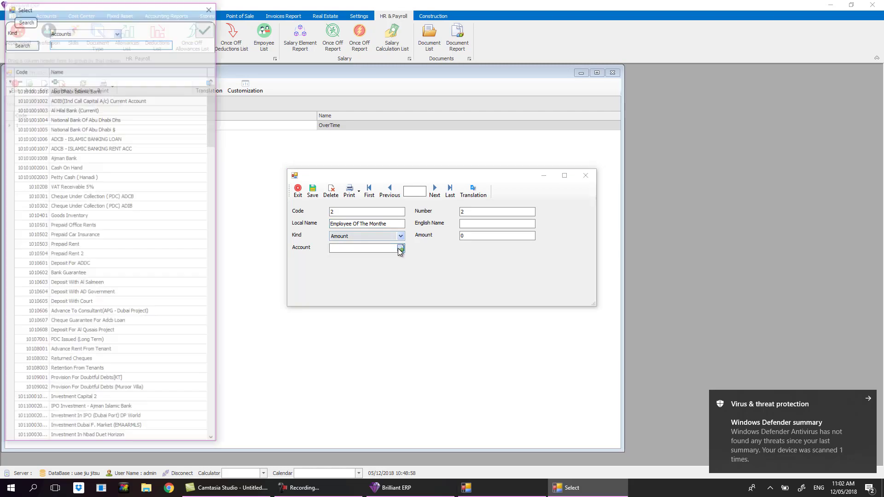
pyautogui.write('sala')
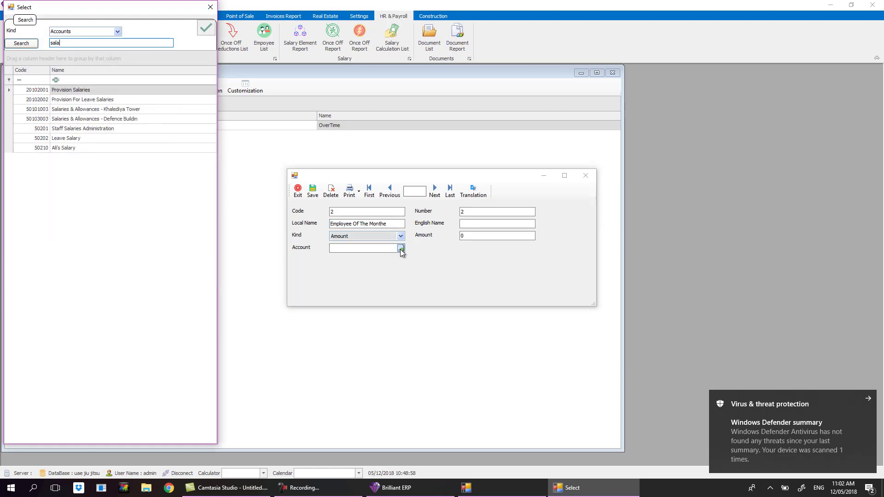
pyautogui.doubleClick(125, 129)
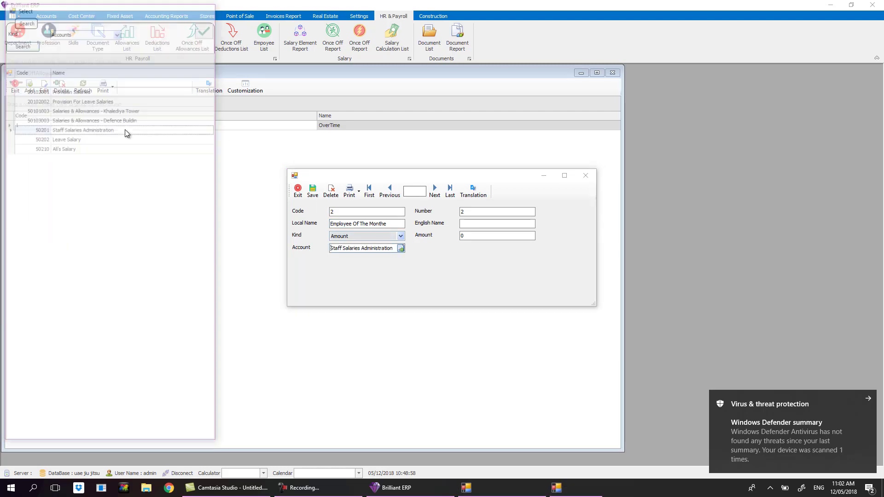
pyautogui.click(313, 192)
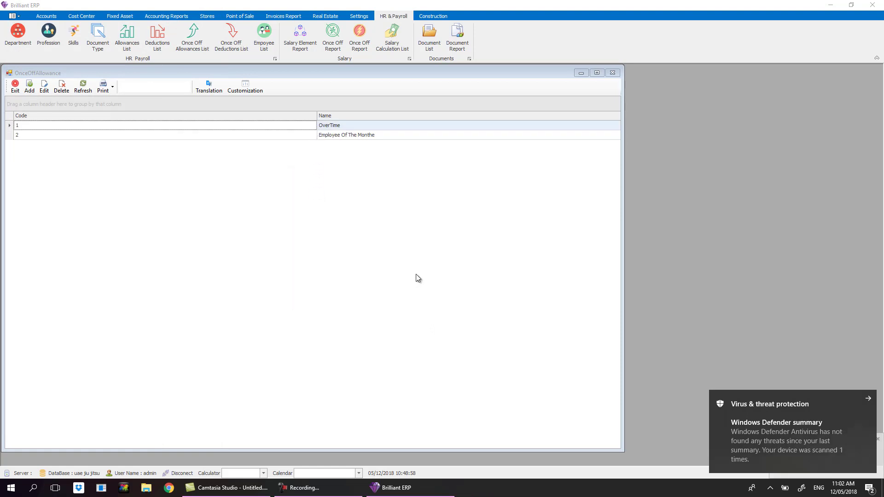
# Add Bouns with the Staff Salaries Administration account, then close the once-off allowances list.
pyautogui.click(29, 86)
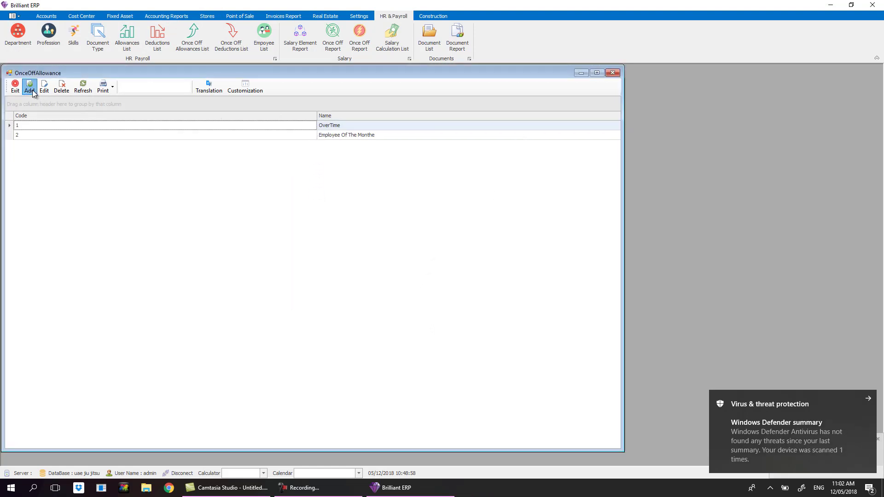
pyautogui.click(378, 225)
pyautogui.write('B')
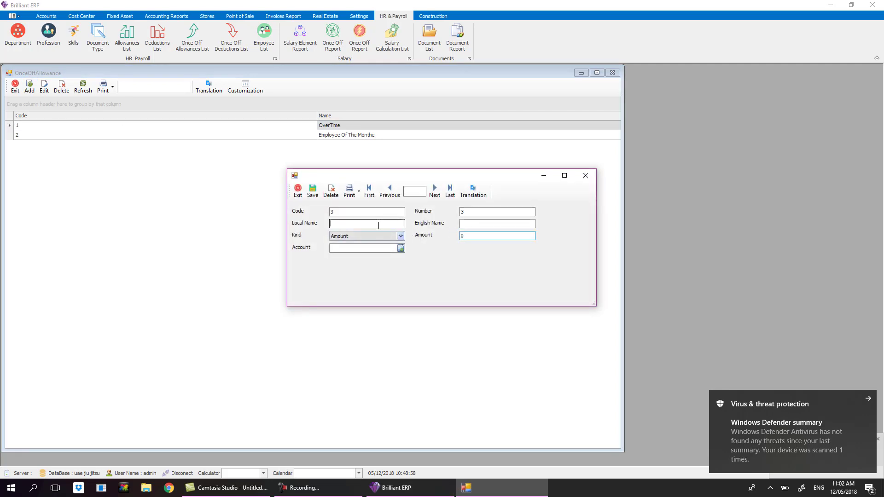
pyautogui.write('ouns')
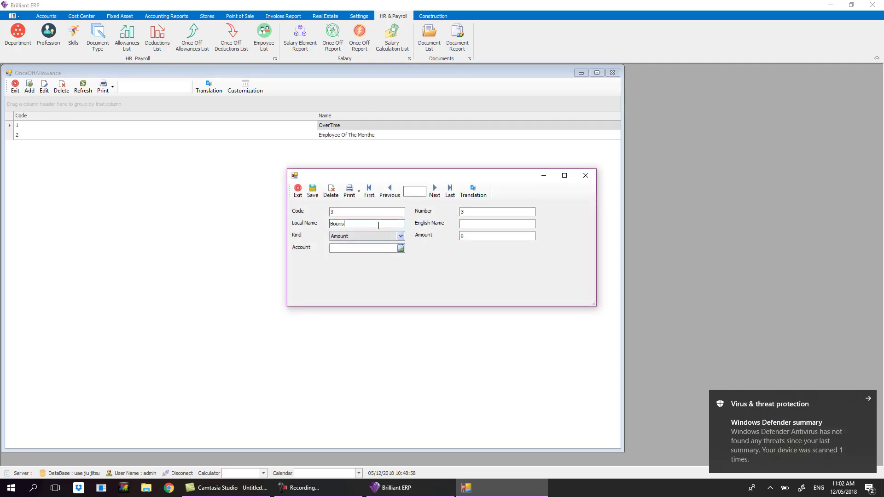
pyautogui.press('Tab')
pyautogui.click(385, 252)
pyautogui.write('sala')
pyautogui.press('Return')
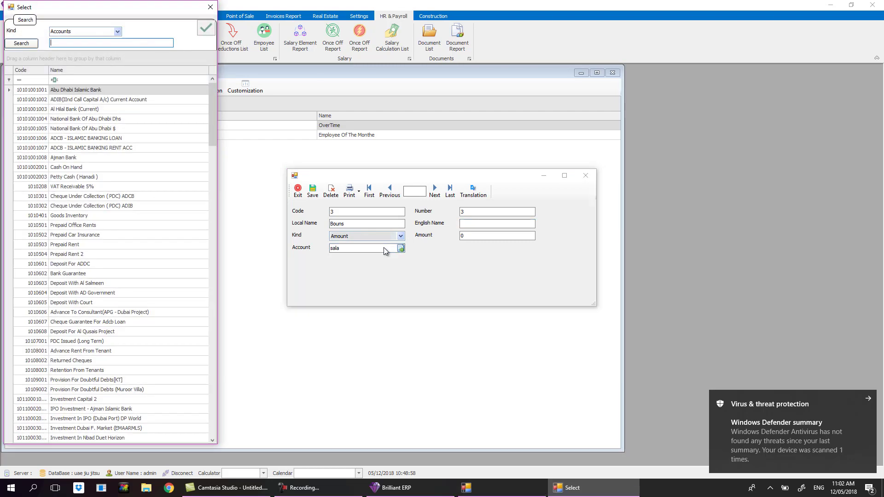
pyautogui.write('sala')
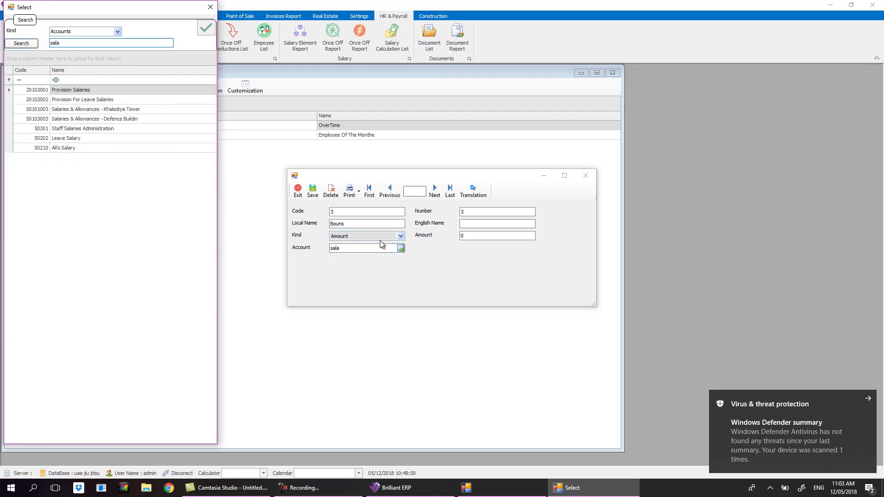
pyautogui.click(94, 131)
pyautogui.doubleClick(95, 134)
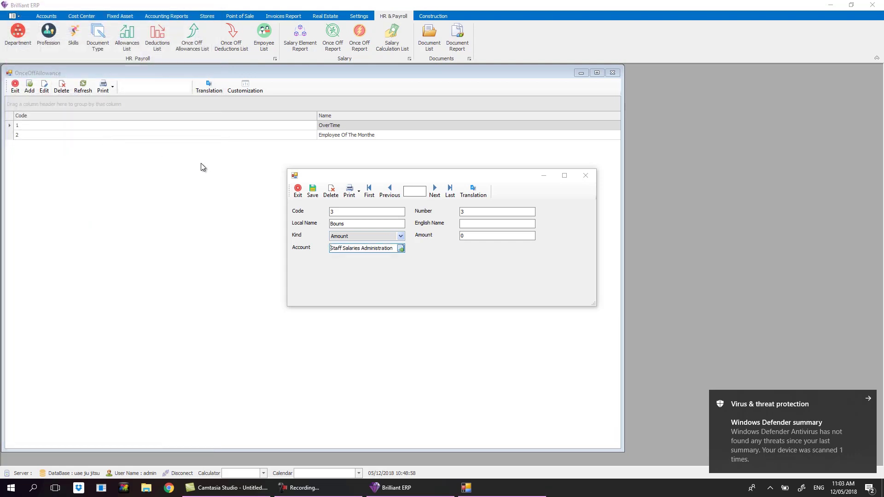
pyautogui.click(309, 195)
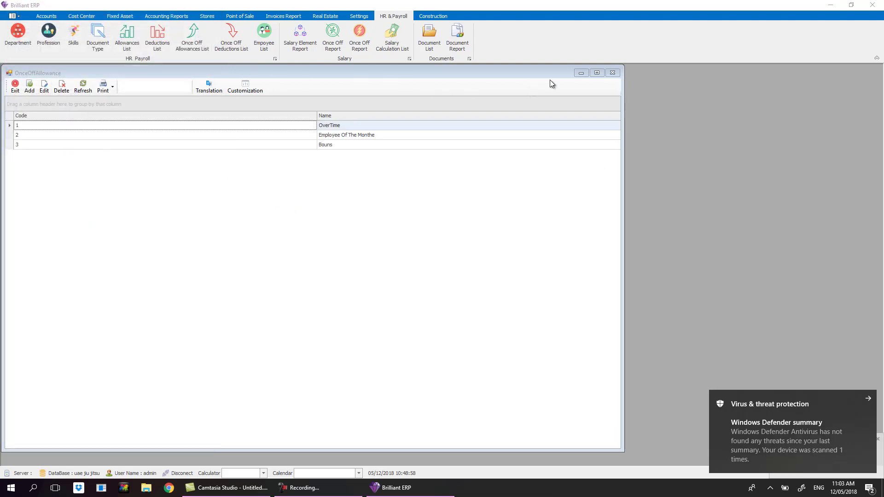
pyautogui.click(612, 73)
# Add the once-off deduction 'Late fine' charged to Staff Salaries Administration and save it.
pyautogui.click(231, 36)
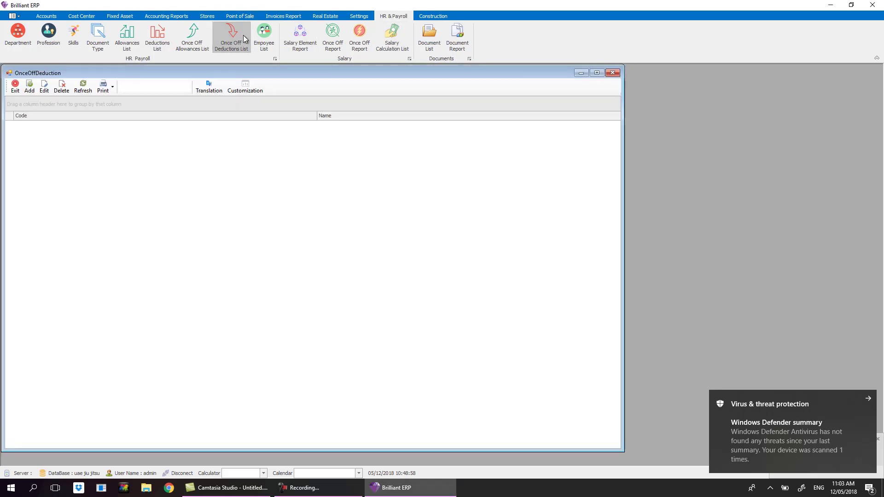
pyautogui.click(29, 87)
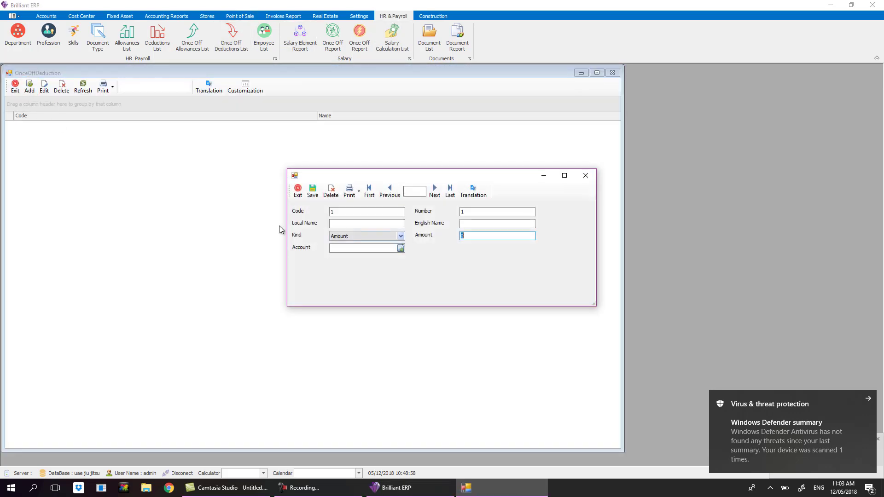
pyautogui.click(385, 223)
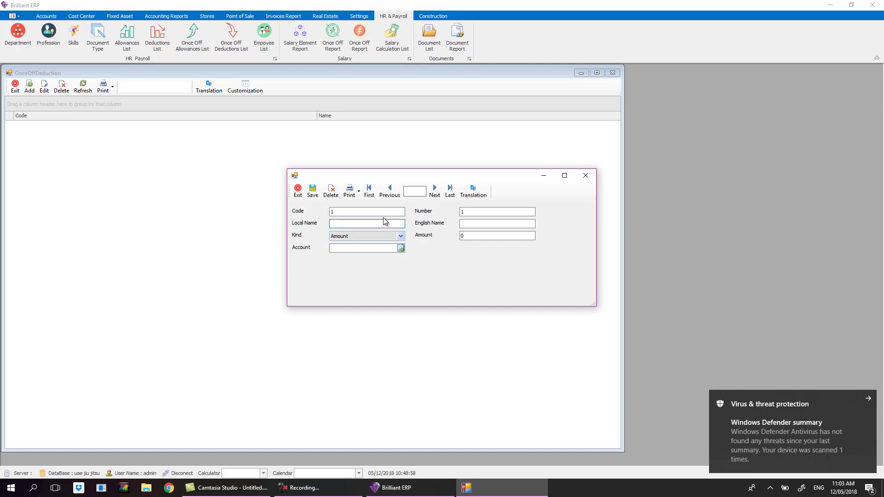
pyautogui.write('Late fine')
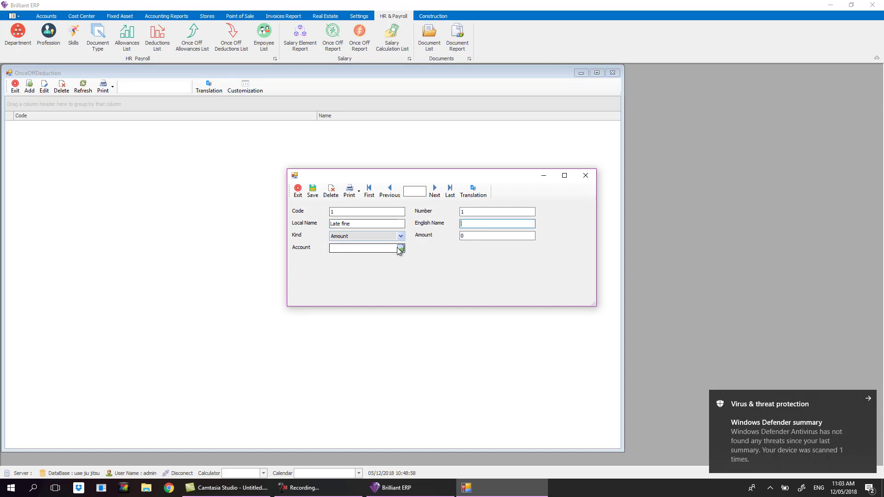
pyautogui.click(401, 248)
pyautogui.write('sala')
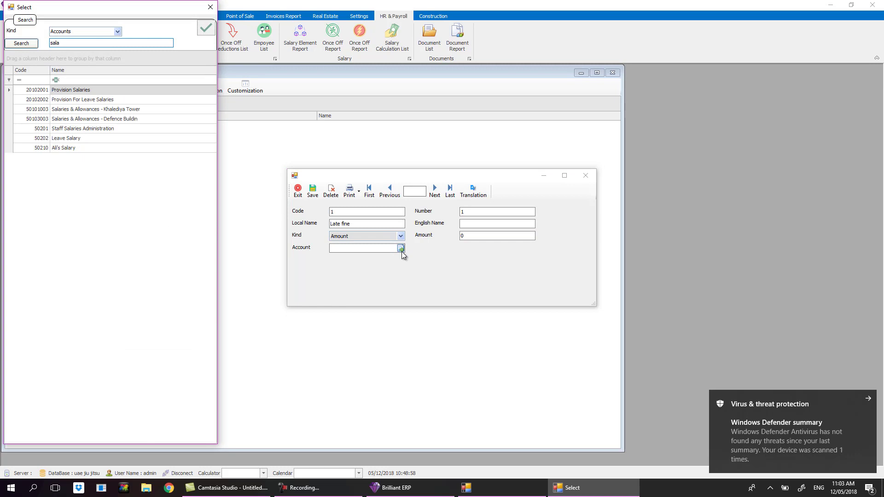
pyautogui.click(83, 130)
pyautogui.doubleClick(83, 135)
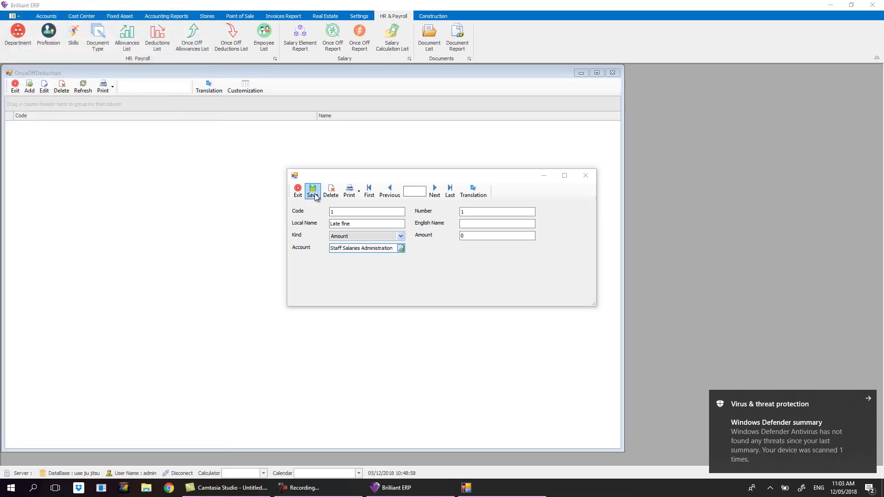
pyautogui.click(313, 191)
# Add a second deduction 'Absent' on the same Staff Salaries Administration account and save it.
pyautogui.click(29, 87)
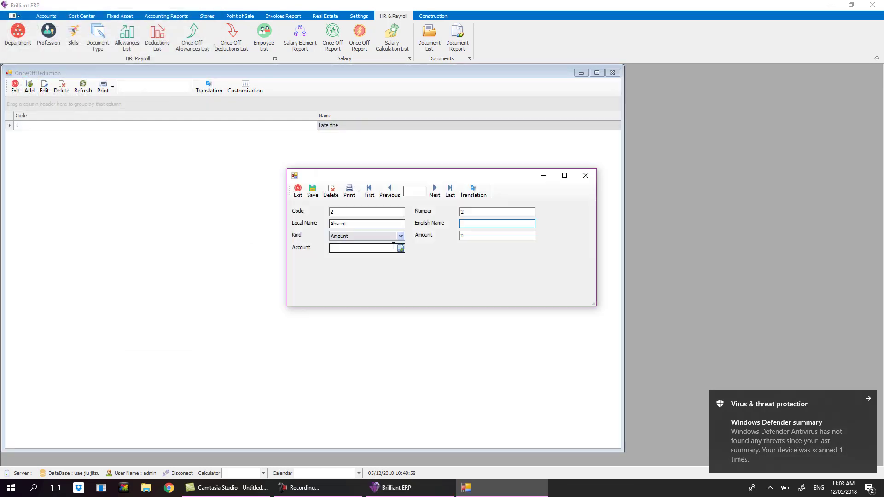
pyautogui.write('Absent')
pyautogui.click(401, 248)
pyautogui.write('sala')
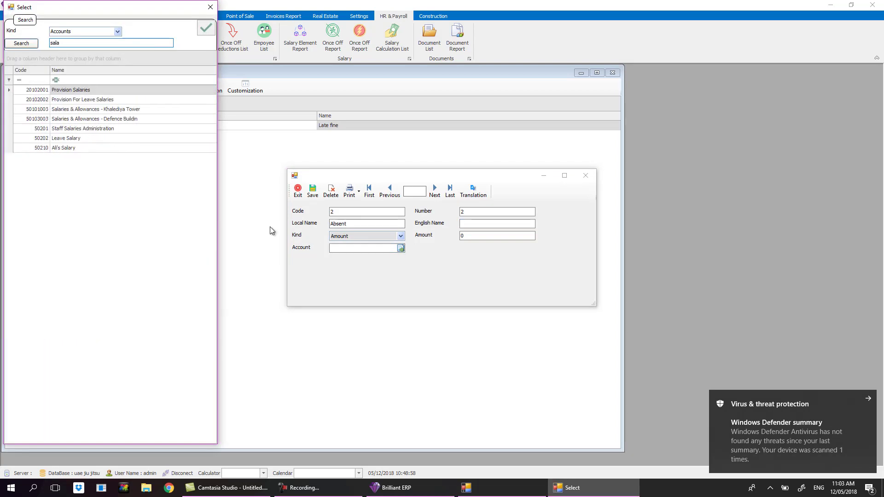
pyautogui.doubleClick(110, 133)
pyautogui.click(313, 191)
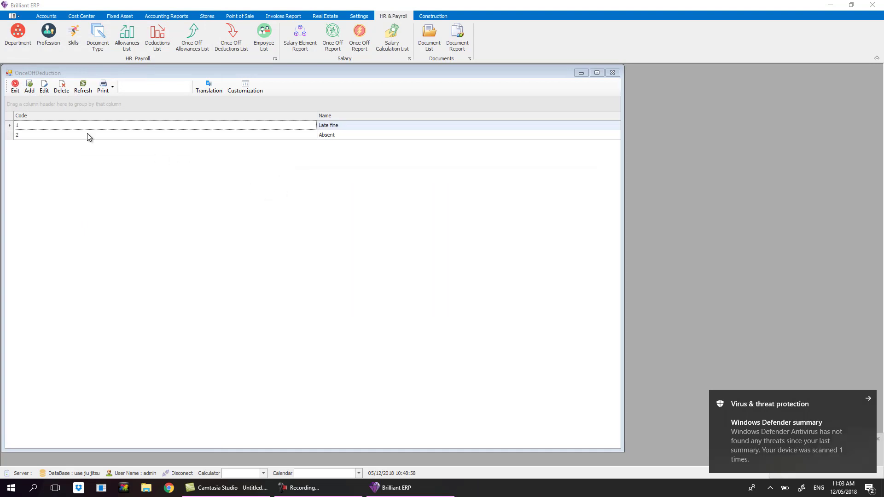
pyautogui.click(29, 86)
# Enter 'trafic Fine' as the third deduction's local name.
pyautogui.click(377, 220)
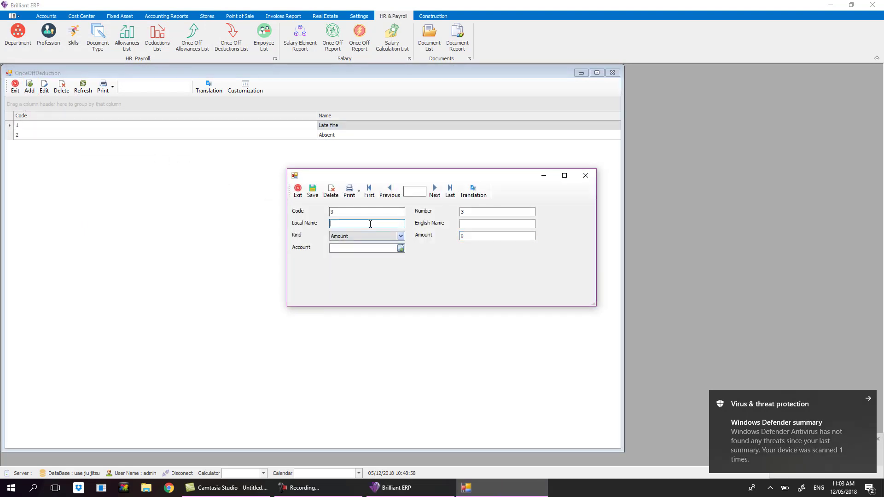
pyautogui.write('trafic Fine')
pyautogui.press('Tab')
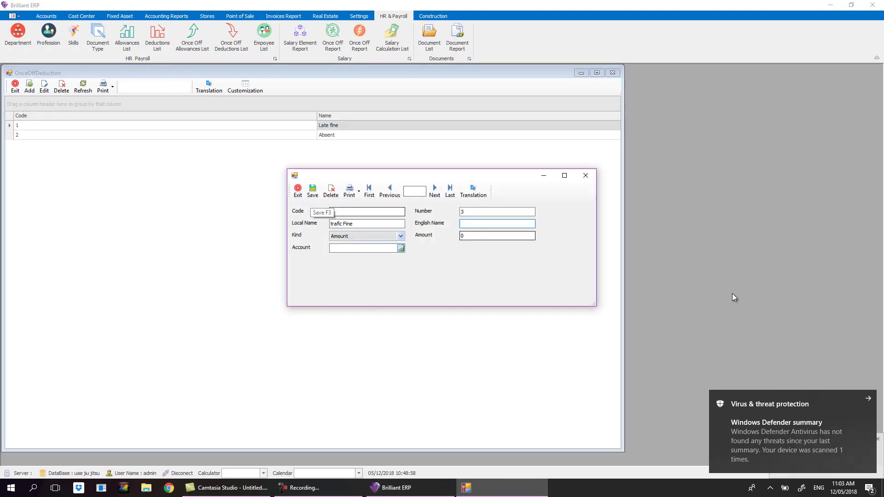
pyautogui.click(868, 402)
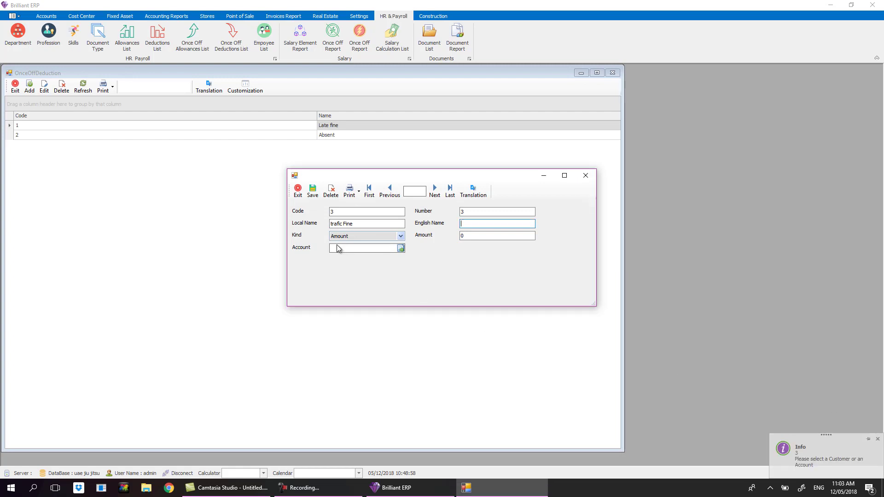
pyautogui.click(344, 249)
pyautogui.click(312, 190)
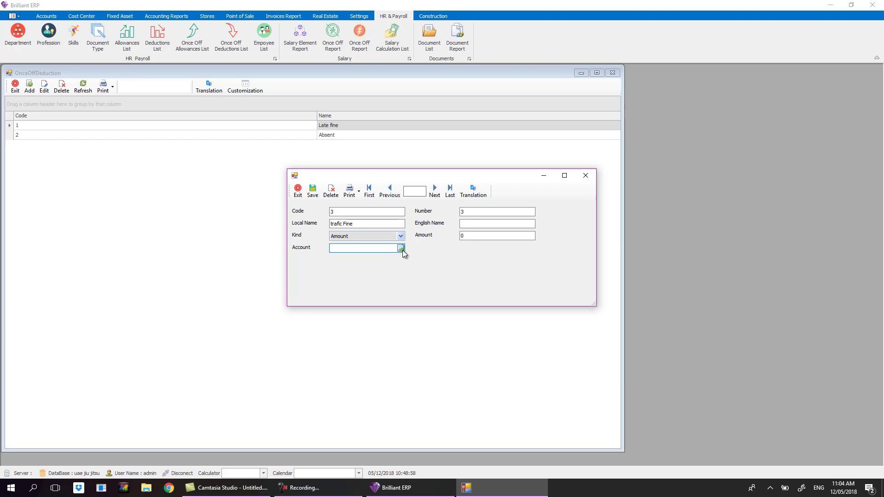
# Link trafic Fine to the Staff Salaries Administration account and save it.
pyautogui.click(401, 249)
pyautogui.moveTo(214, 135); pyautogui.dragTo(194, 355)
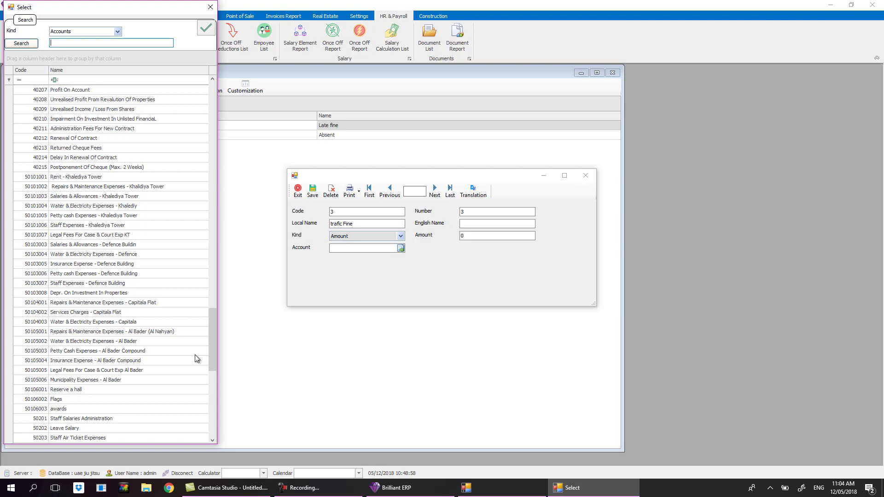
pyautogui.write('sta')
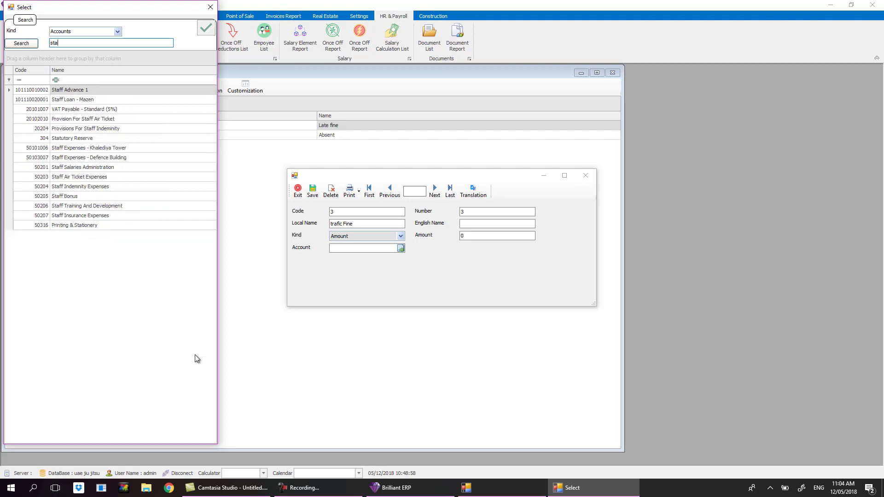
pyautogui.click(79, 197)
pyautogui.press('Up')
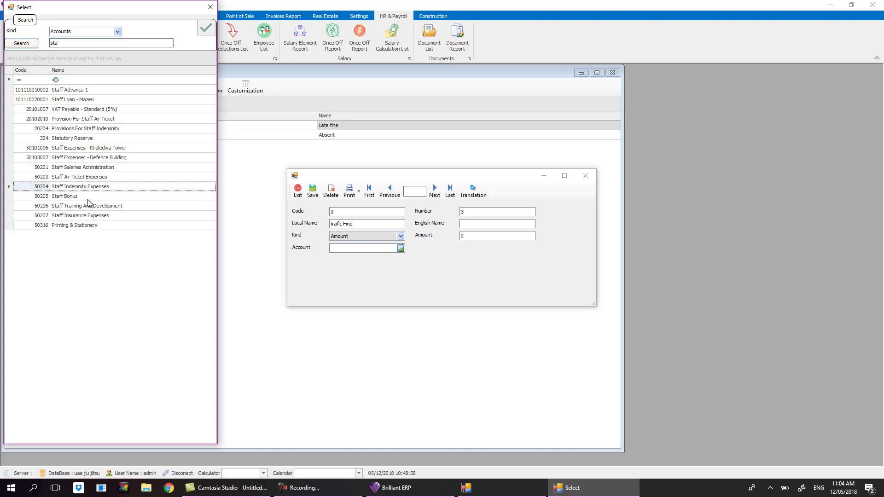
pyautogui.doubleClick(87, 168)
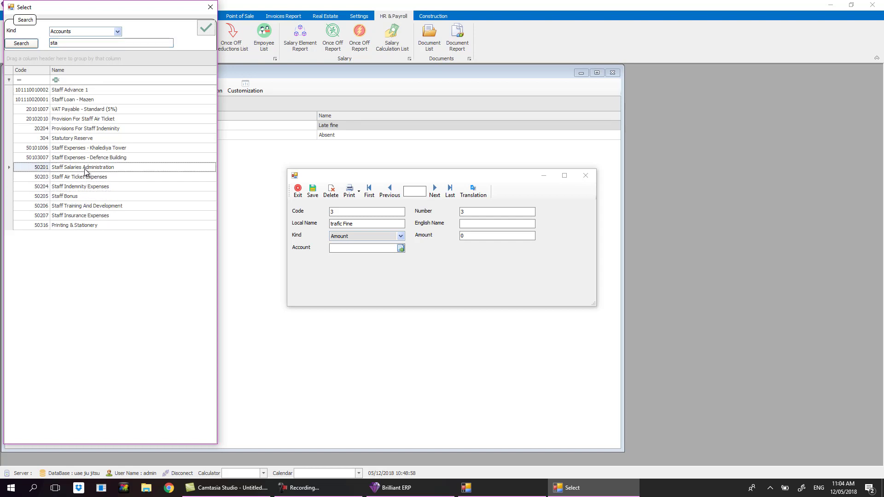
pyautogui.click(312, 191)
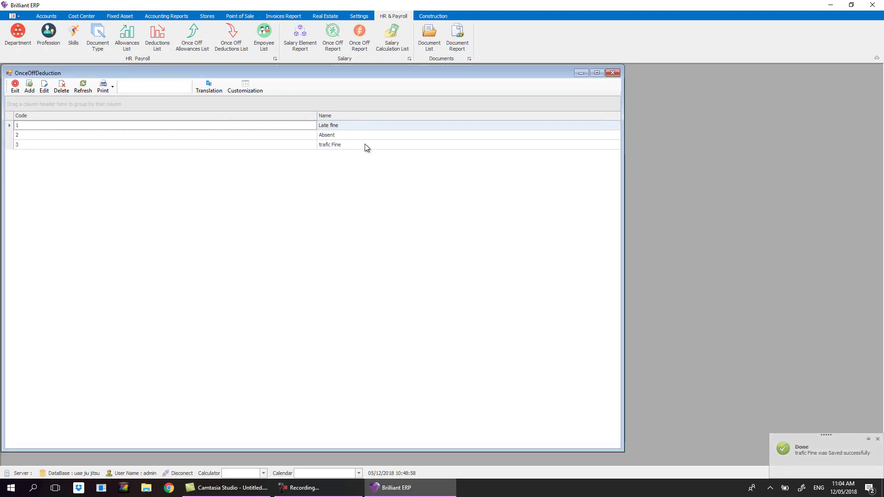
# Close the deductions list and add a new employee under Head Office's Accounting department.
pyautogui.click(609, 74)
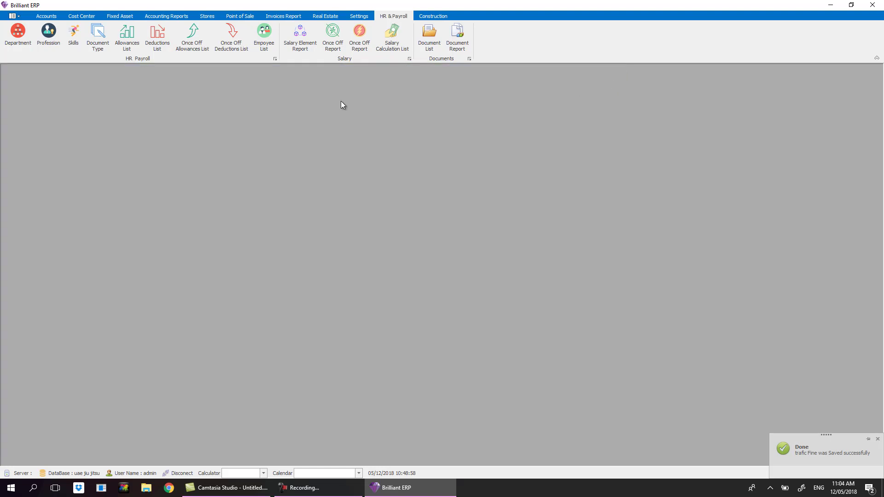
pyautogui.click(257, 50)
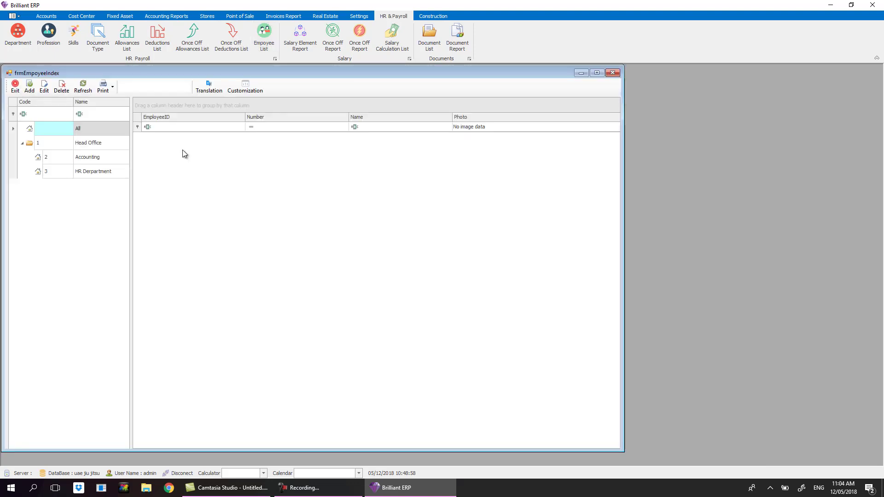
pyautogui.click(100, 139)
pyautogui.click(22, 144)
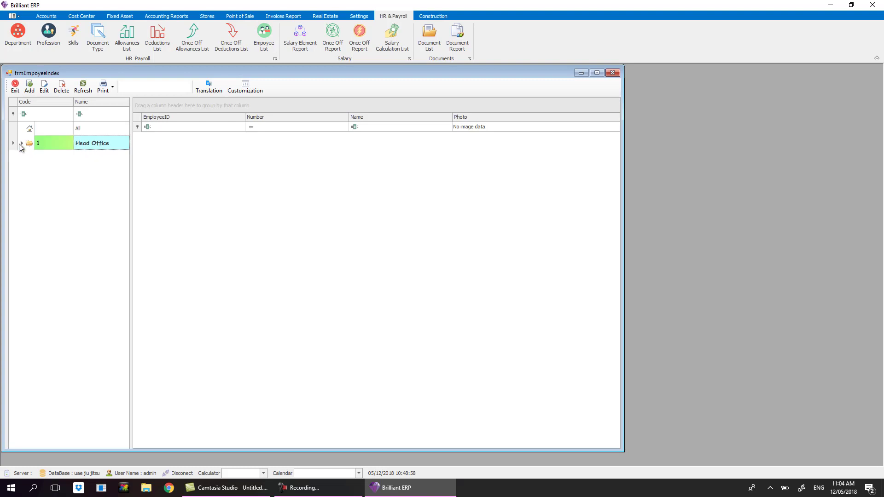
pyautogui.click(21, 143)
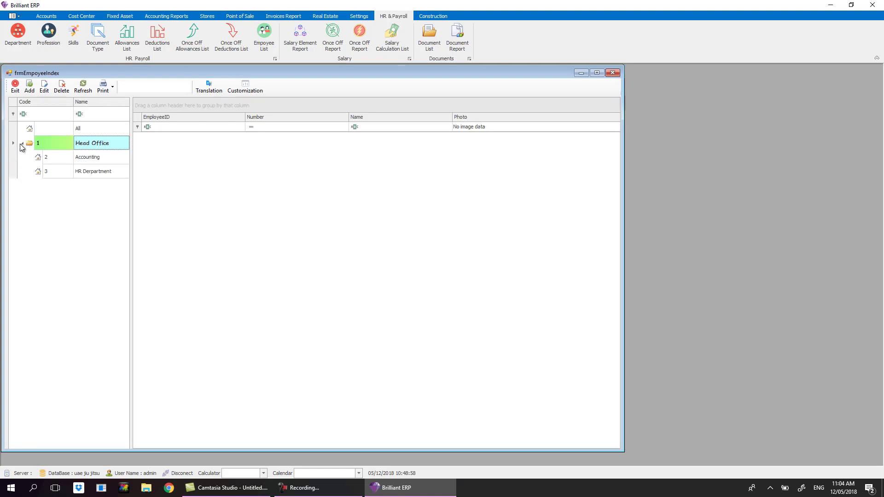
pyautogui.click(91, 157)
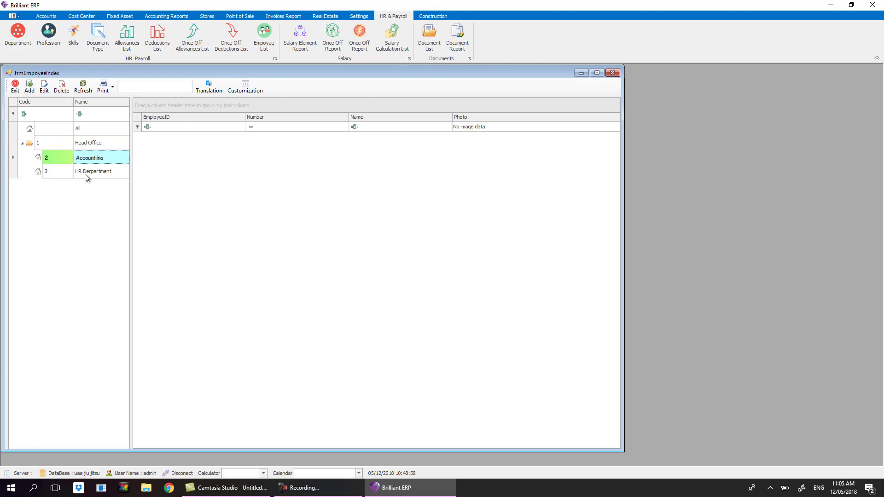
pyautogui.click(84, 174)
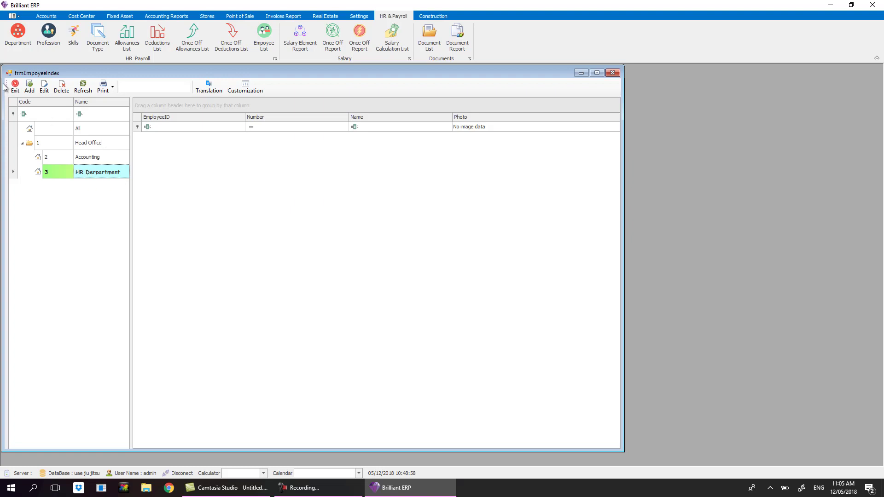
pyautogui.press('Up')
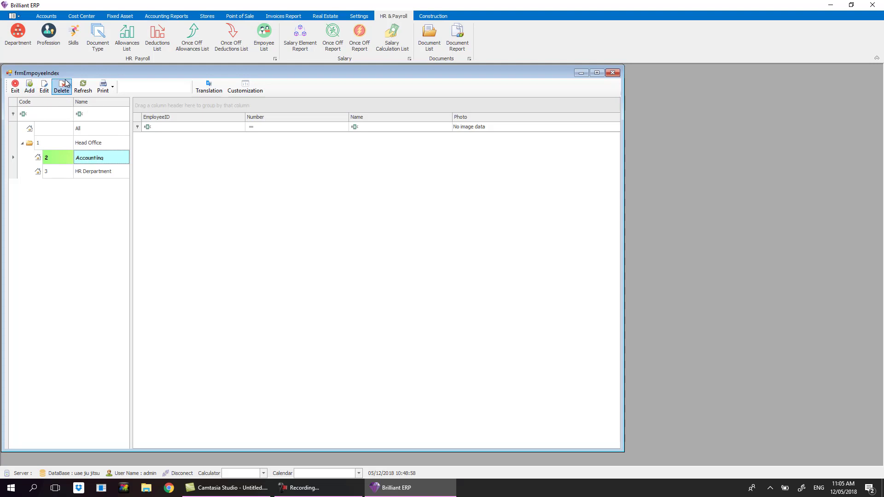
pyautogui.press('F3')
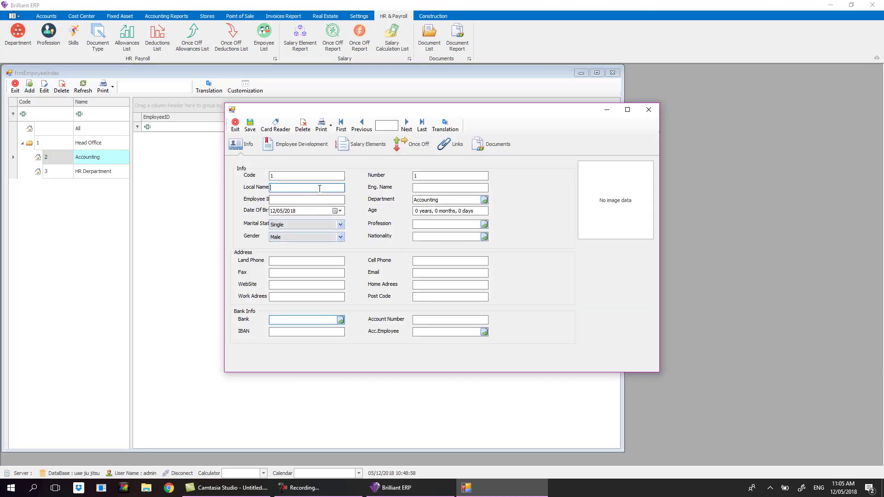
# Set the new employee's code to Emp101.
pyautogui.click(419, 188)
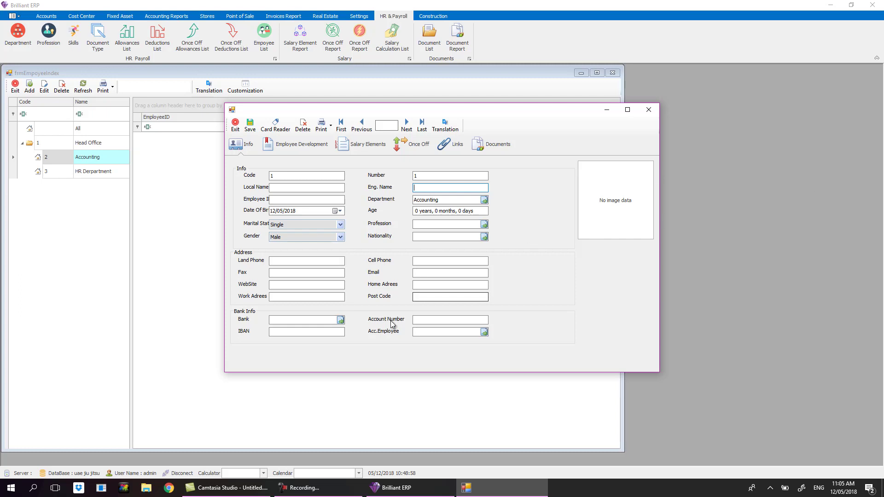
pyautogui.click(429, 262)
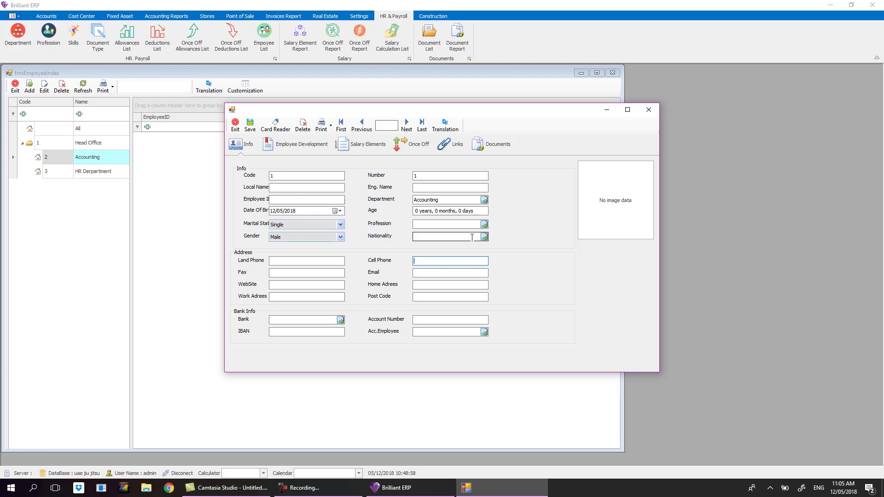
pyautogui.click(311, 185)
pyautogui.moveTo(423, 177); pyautogui.dragTo(404, 174)
pyautogui.moveTo(288, 175); pyautogui.dragTo(214, 176)
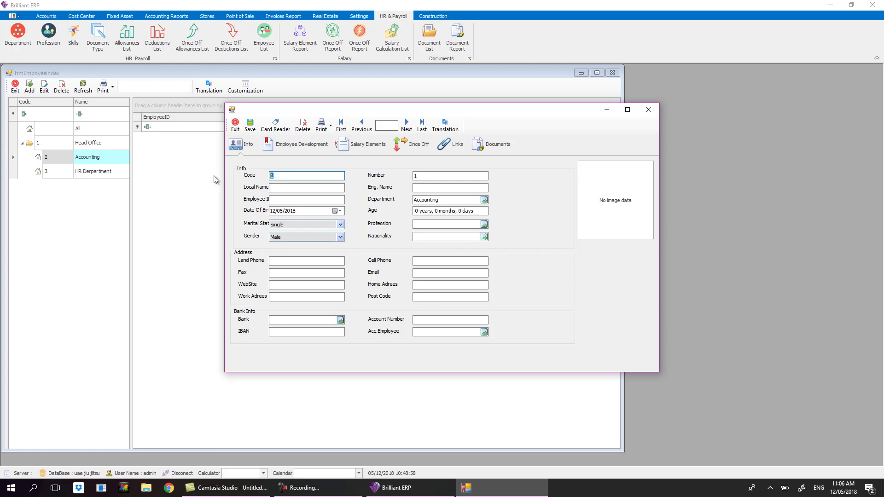
pyautogui.write('Emp101')
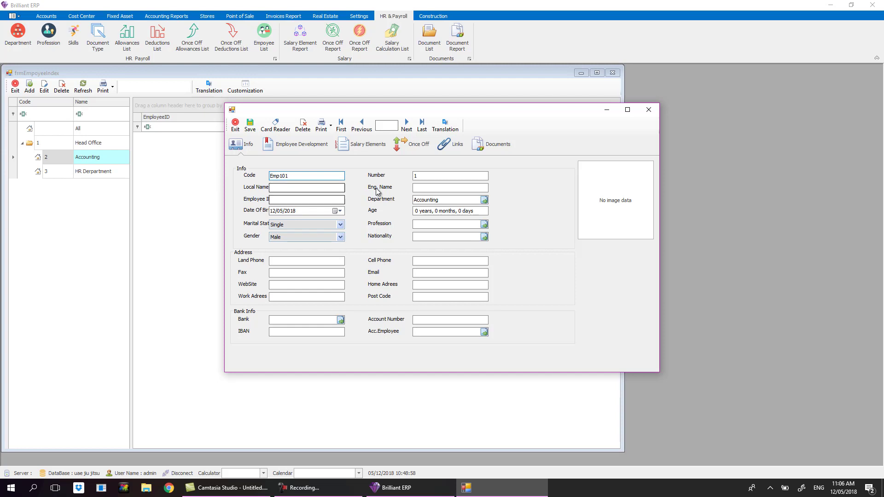
# Enter the employee's English name, birth year 1982 and Married marital status.
pyautogui.click(443, 189)
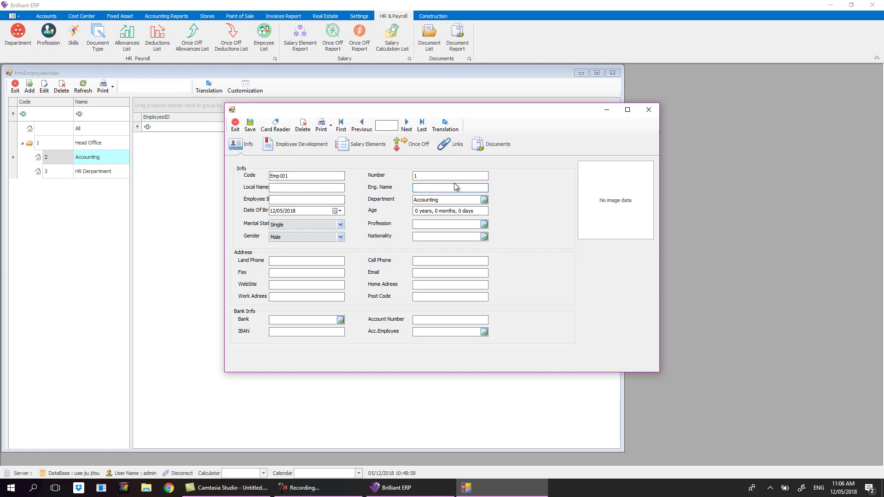
pyautogui.press('Tab')
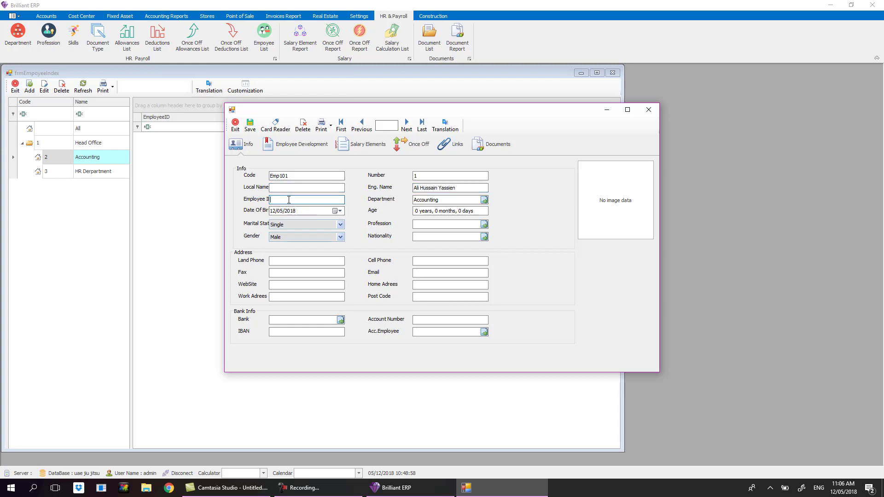
pyautogui.write('1')
pyautogui.press('BackSpace')
pyautogui.click(290, 211)
pyautogui.write('1982')
pyautogui.click(311, 225)
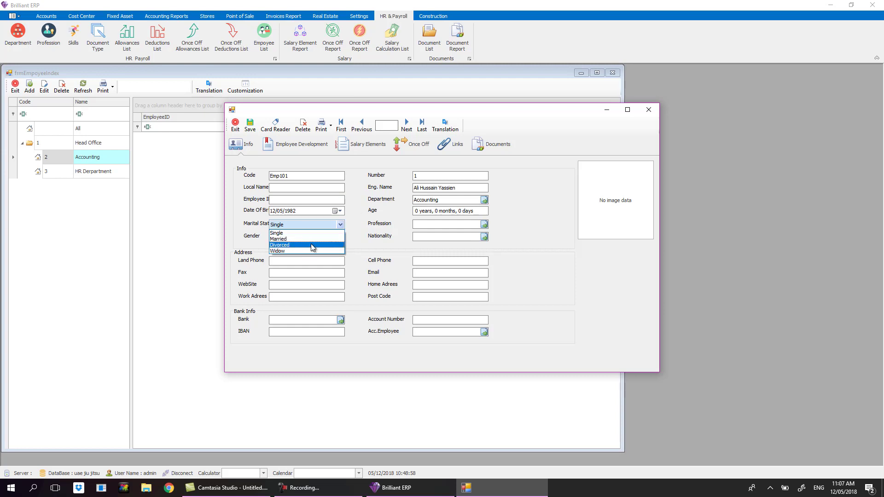
pyautogui.click(310, 238)
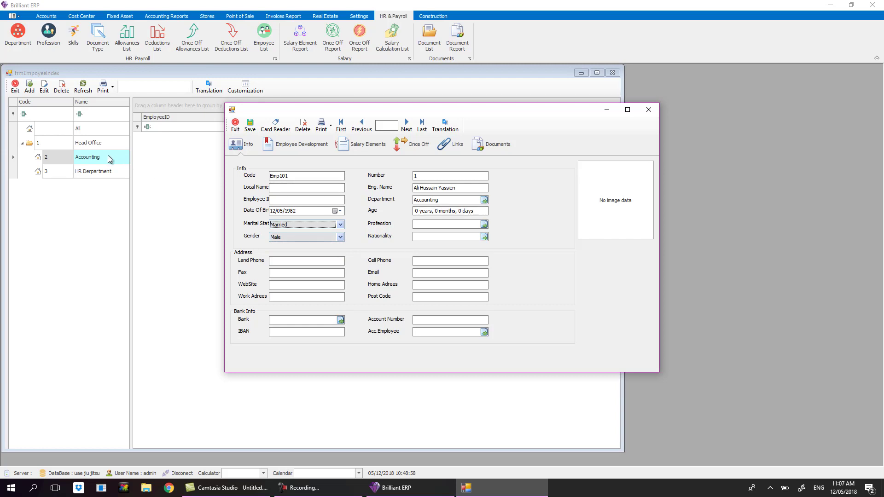
# Choose Accountat as the profession; the nationality list is empty.
pyautogui.click(450, 225)
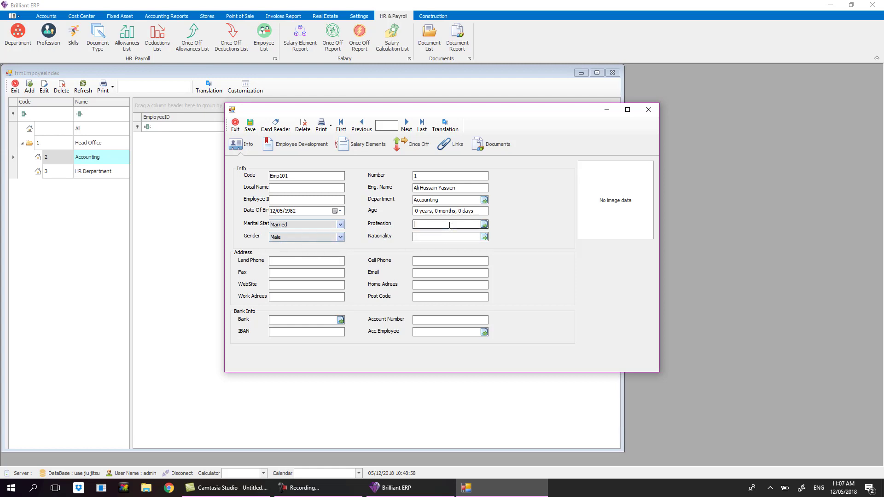
pyautogui.click(484, 225)
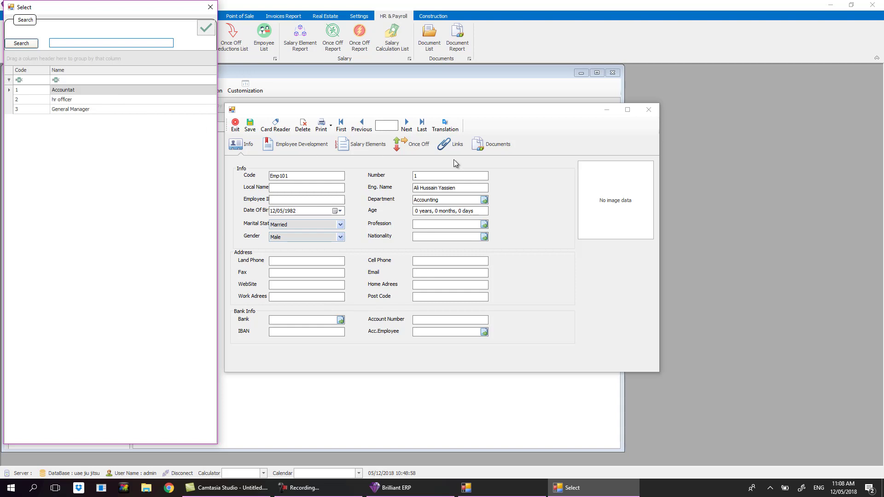
pyautogui.doubleClick(62, 92)
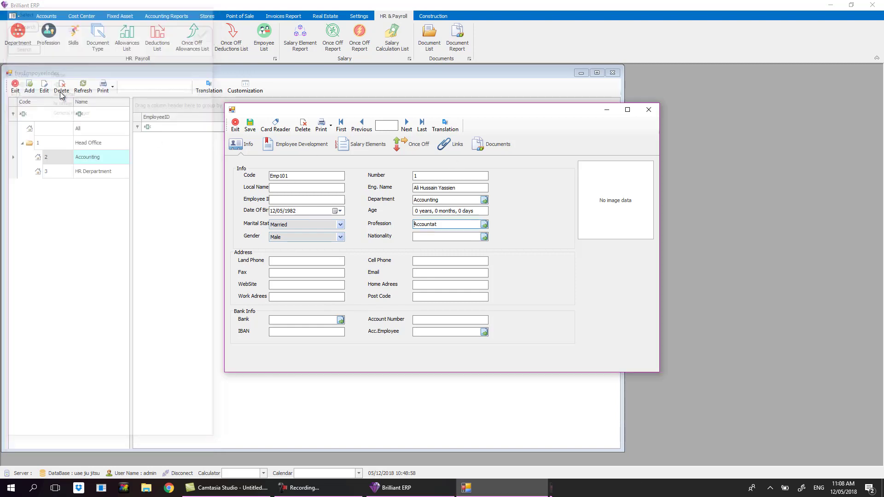
pyautogui.click(463, 237)
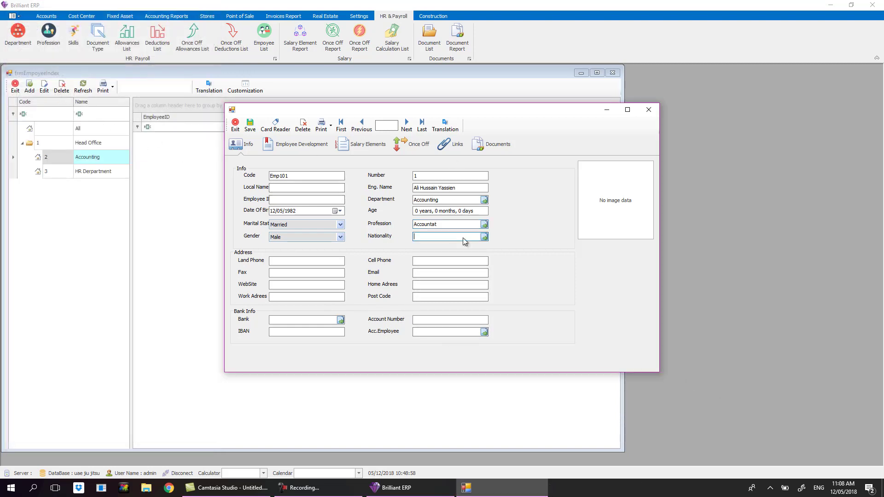
pyautogui.click(484, 237)
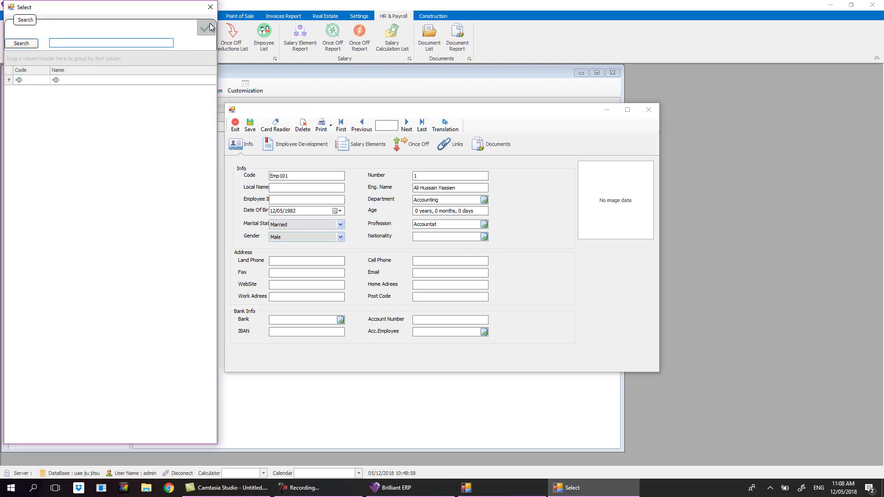
pyautogui.click(214, 10)
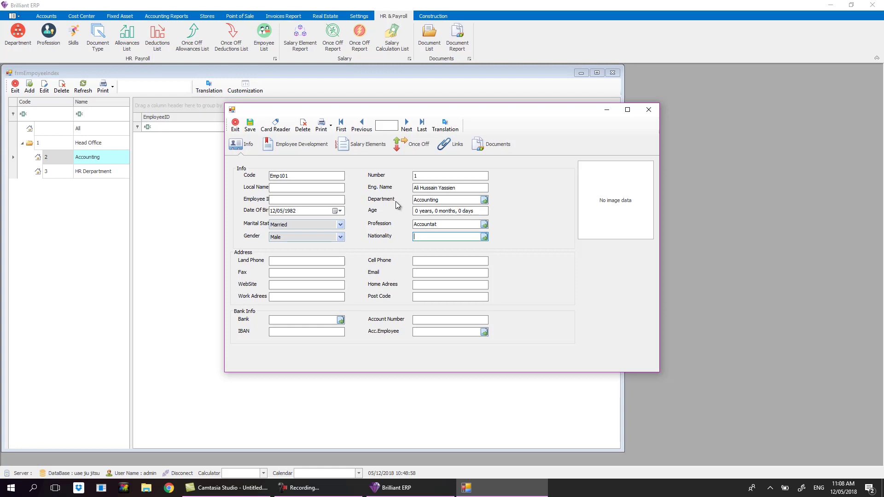
# Paste the website erpbrilliant.com and the employee's cell phone number.
pyautogui.click(302, 285)
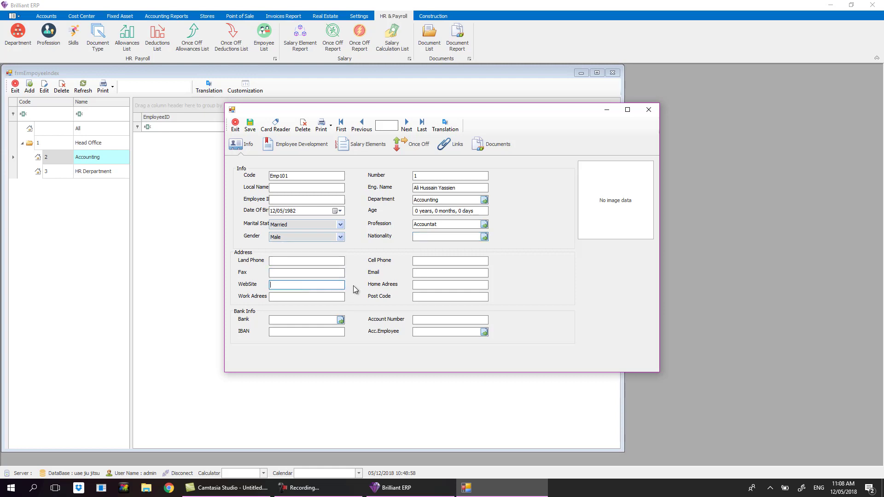
pyautogui.write('erpbrilliant.com')
pyautogui.click(441, 273)
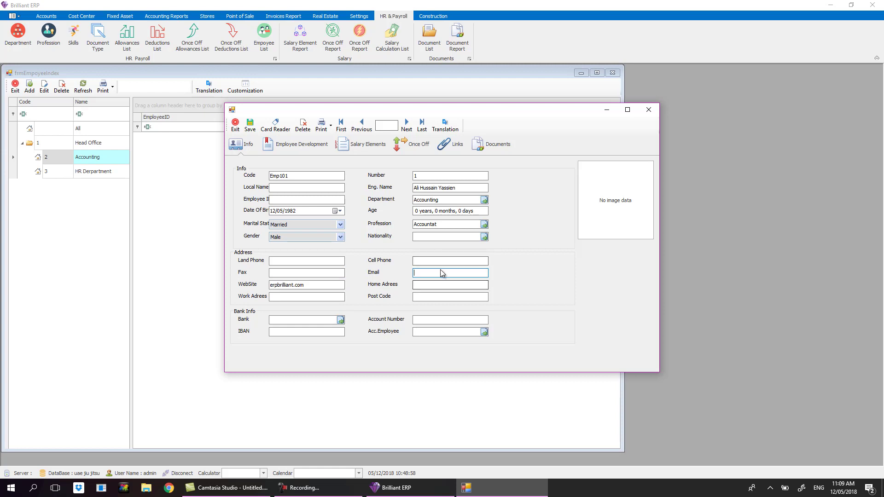
pyautogui.click(440, 261)
pyautogui.hotkey('ctrl', 'v')
# Choose Bank No 1, enter the bank account number, and save the employee record.
pyautogui.click(304, 320)
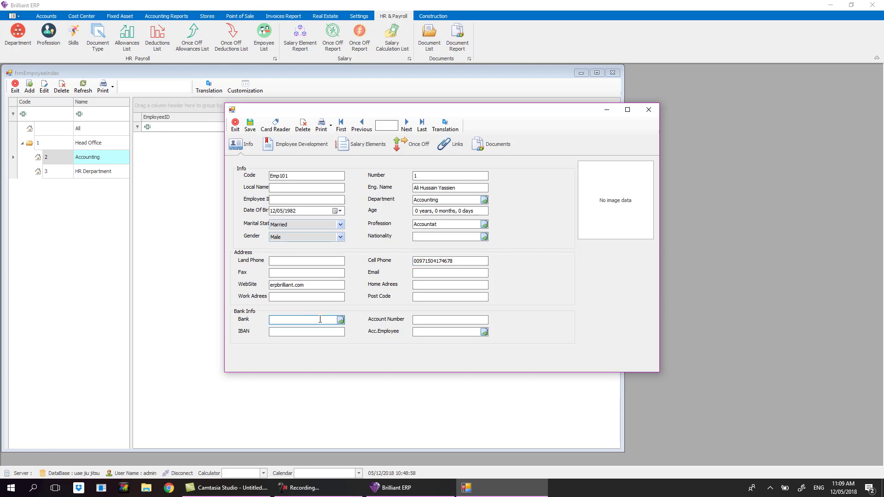
pyautogui.click(340, 320)
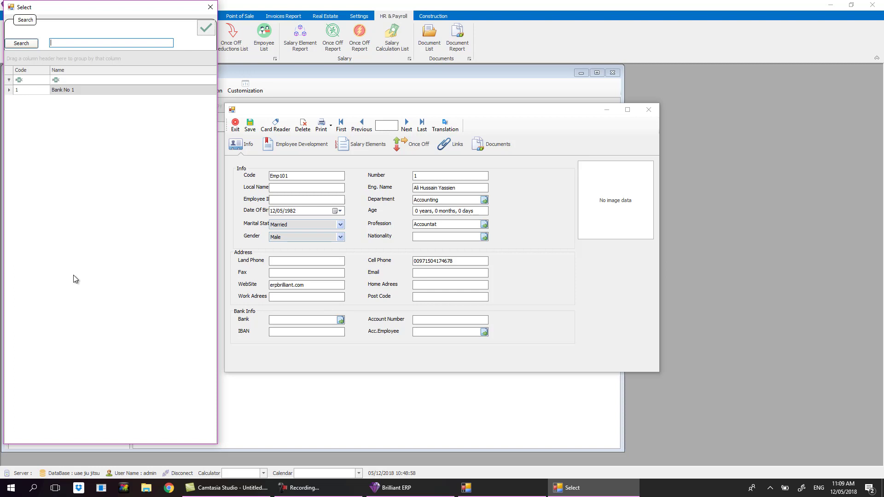
pyautogui.doubleClick(79, 90)
pyautogui.click(432, 318)
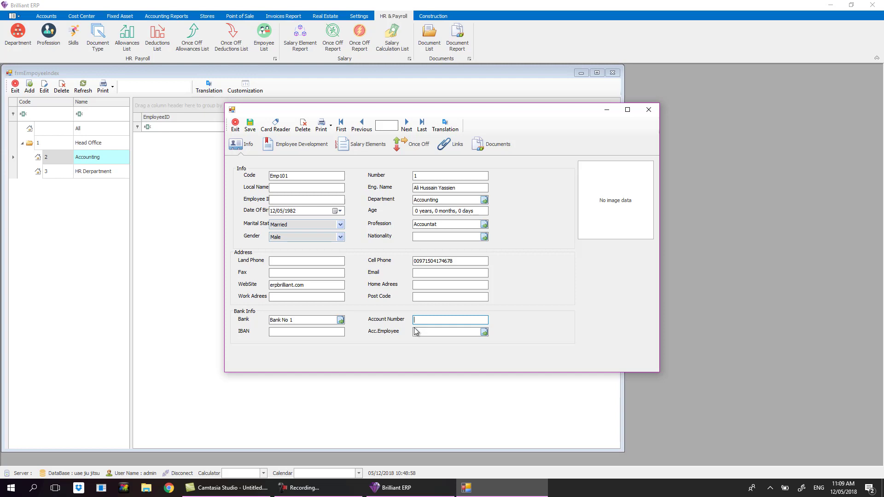
pyautogui.click(333, 332)
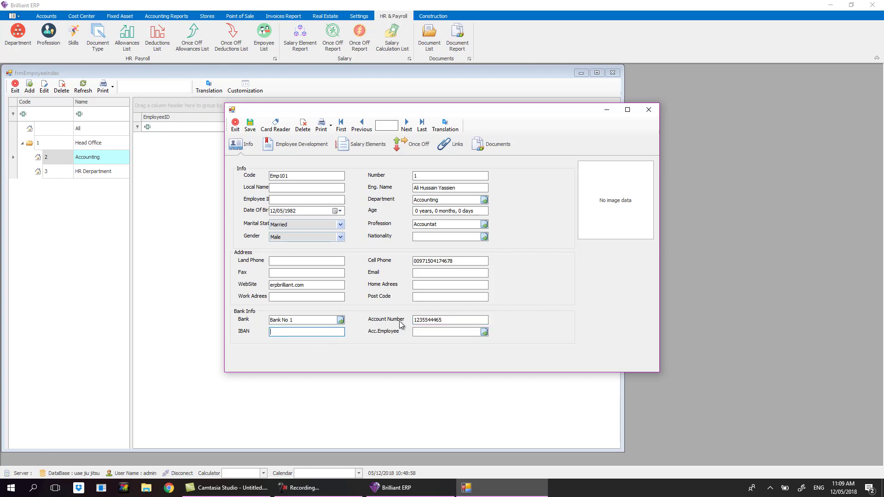
pyautogui.click(464, 332)
pyautogui.click(249, 125)
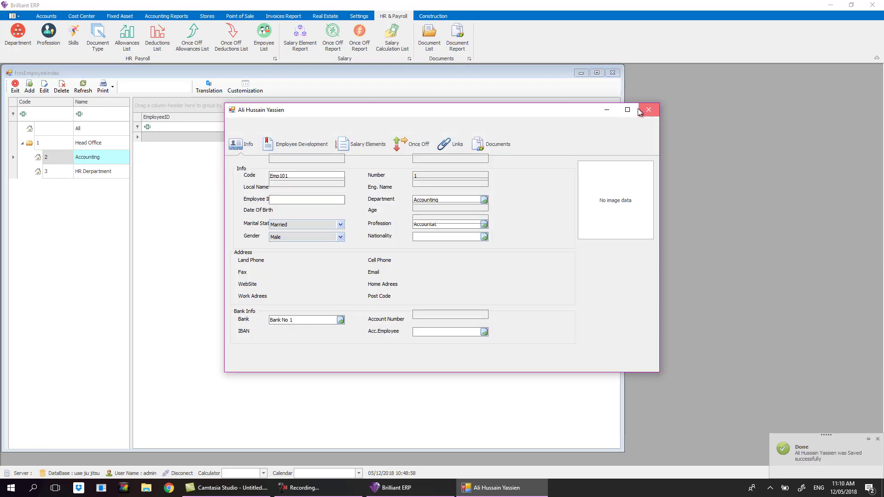
# Reopen the saved employee, check the empty Skills lookup, then show the Salary Elements page.
pyautogui.click(45, 86)
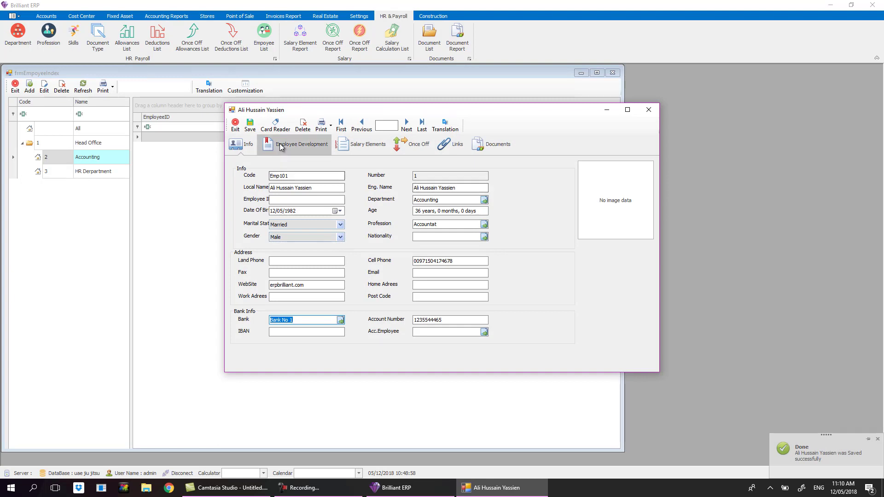
pyautogui.click(293, 145)
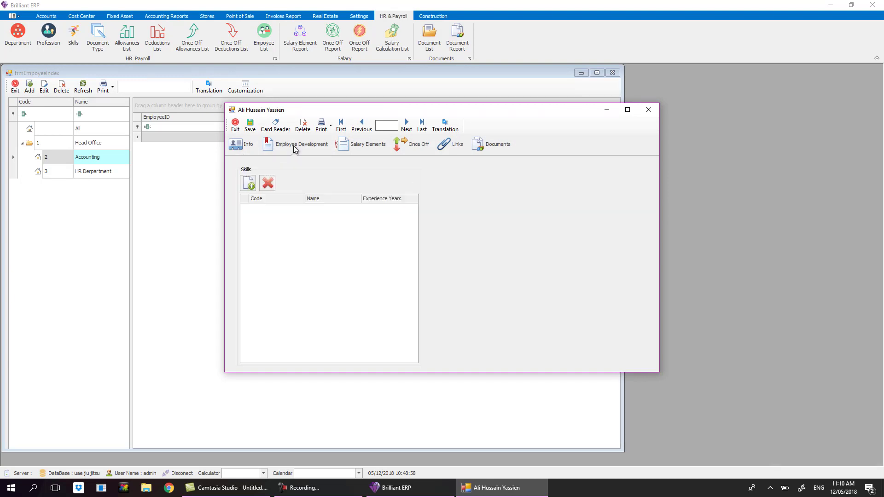
pyautogui.click(250, 183)
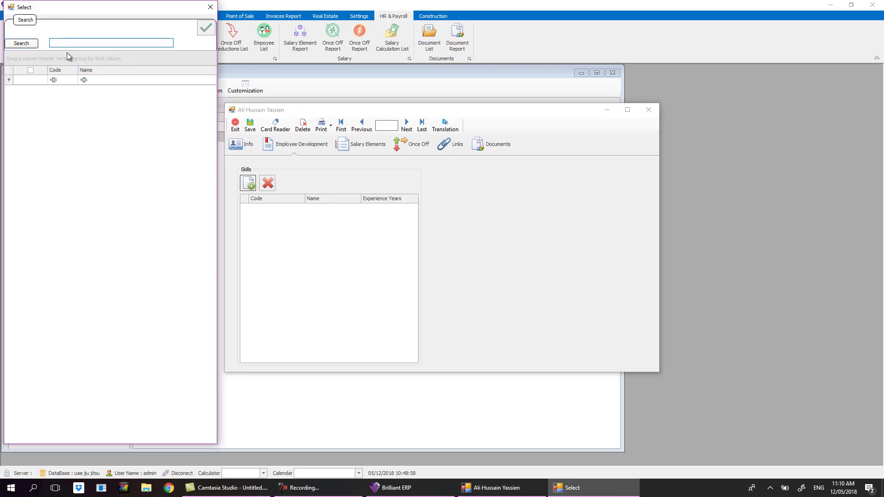
pyautogui.click(210, 7)
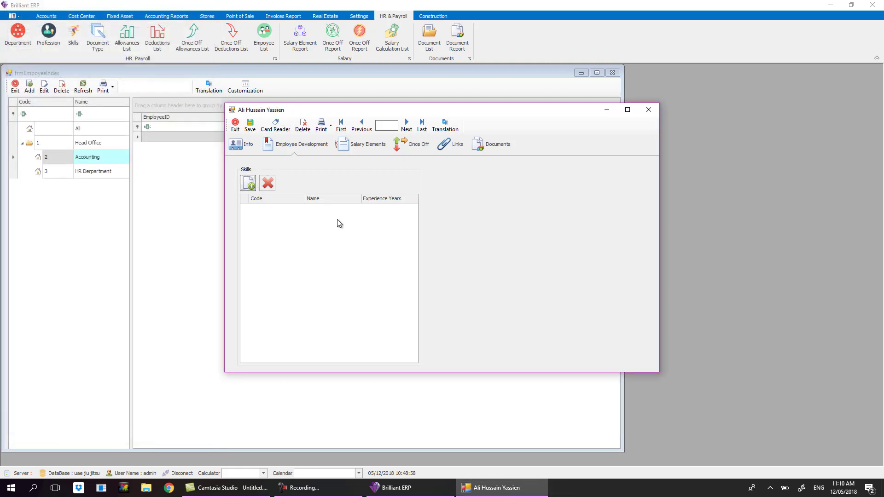
pyautogui.click(365, 147)
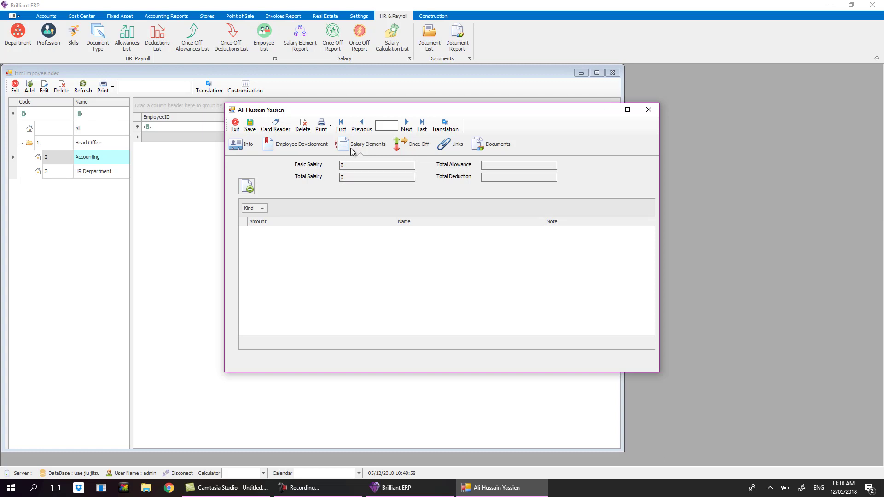
# Open a Salary Element entry listing basic salary, housing, transport and pension elements.
pyautogui.click(249, 186)
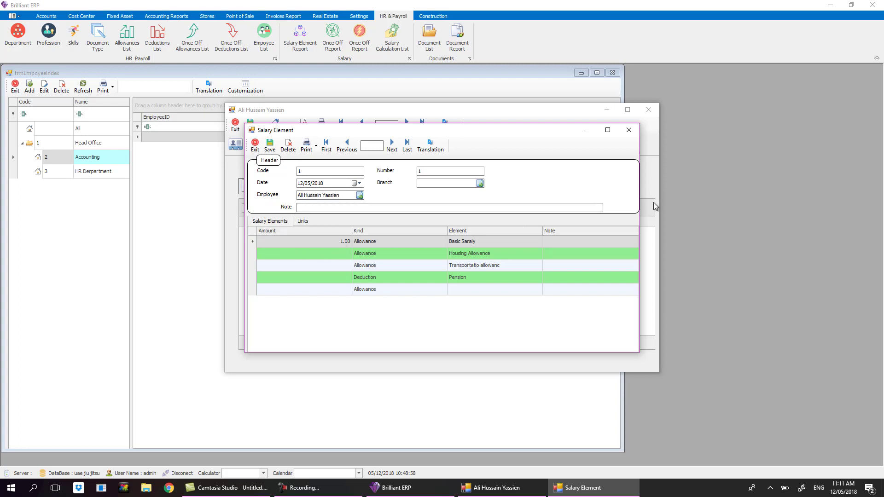
pyautogui.click(631, 133)
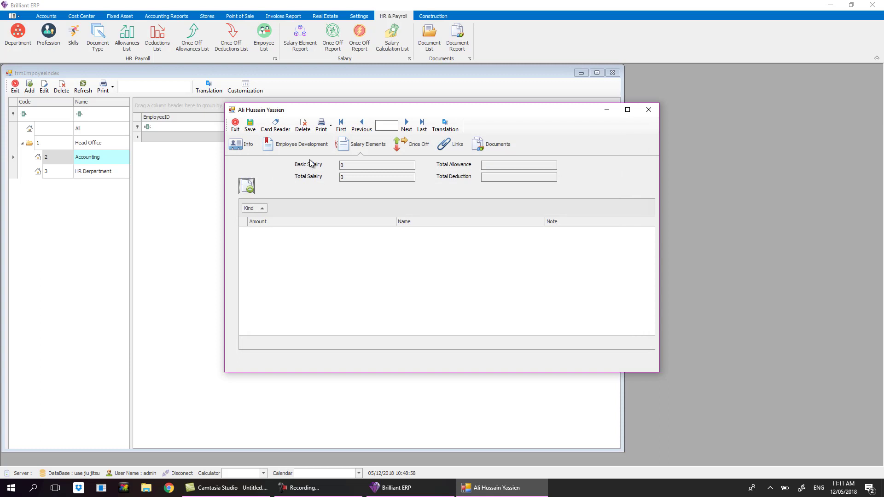
pyautogui.click(248, 145)
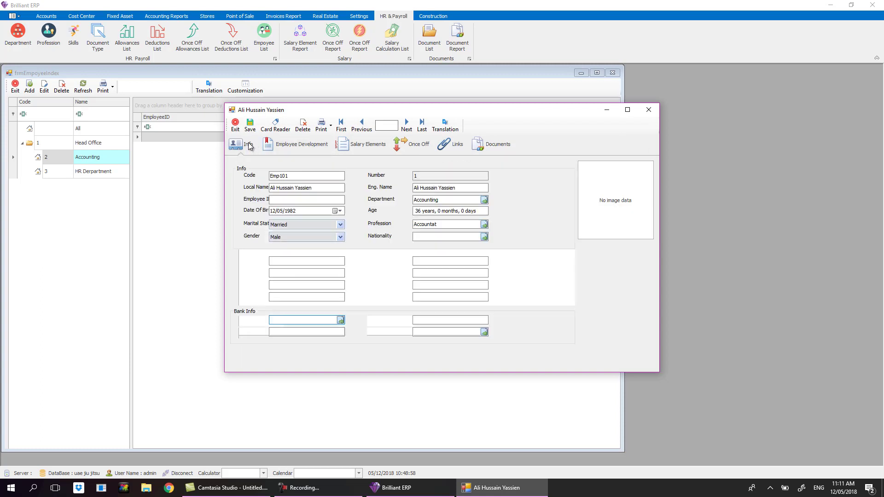
pyautogui.click(363, 146)
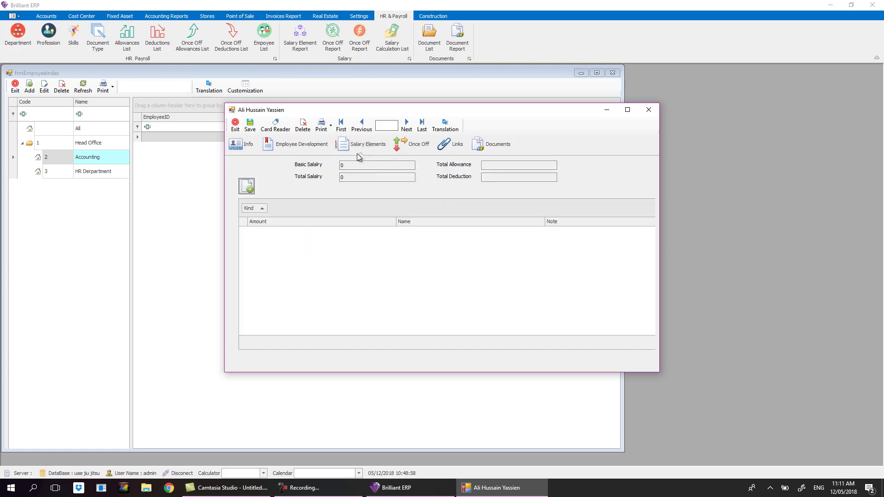
pyautogui.click(247, 187)
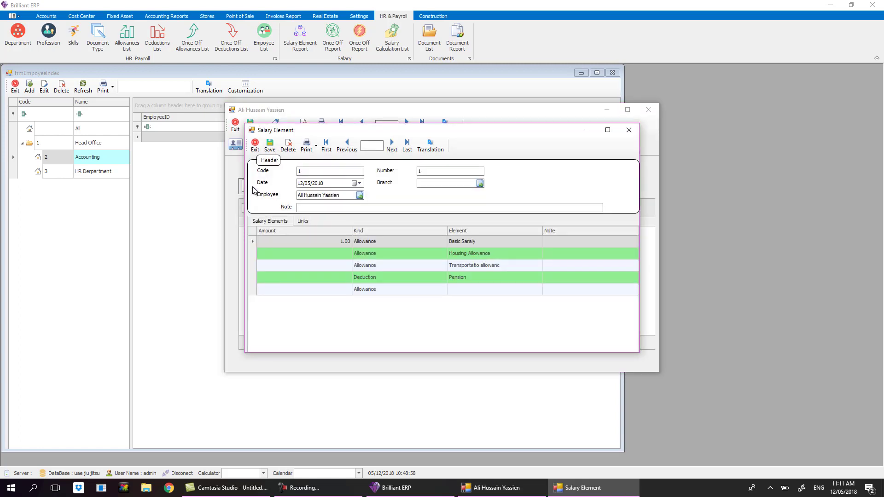
# Enter 5,000 for Basic Saraly, 2,000 Housing Allowance and 1,000 Transportation allowance.
pyautogui.click(332, 241)
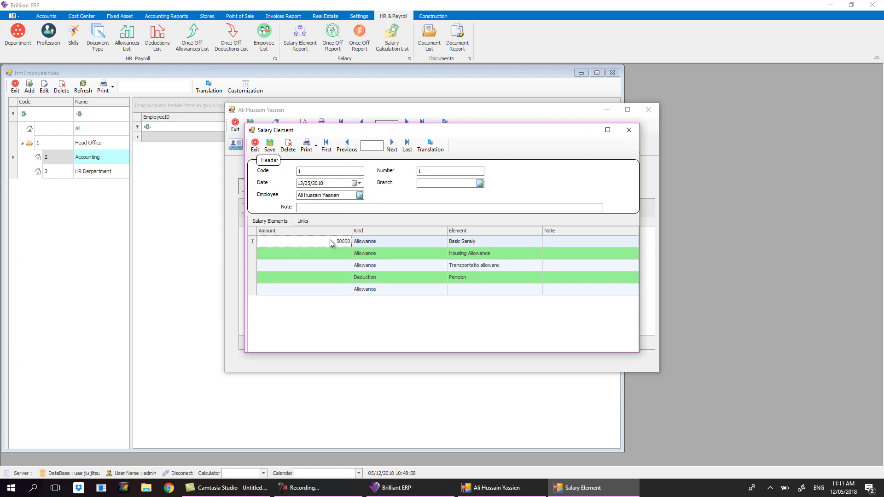
pyautogui.press('Down')
pyautogui.doubleClick(331, 241)
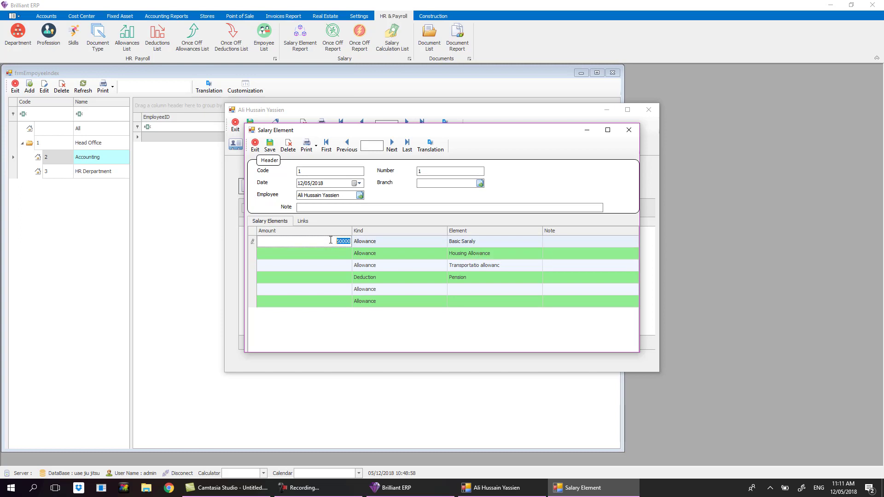
pyautogui.write('5000')
pyautogui.press('Down')
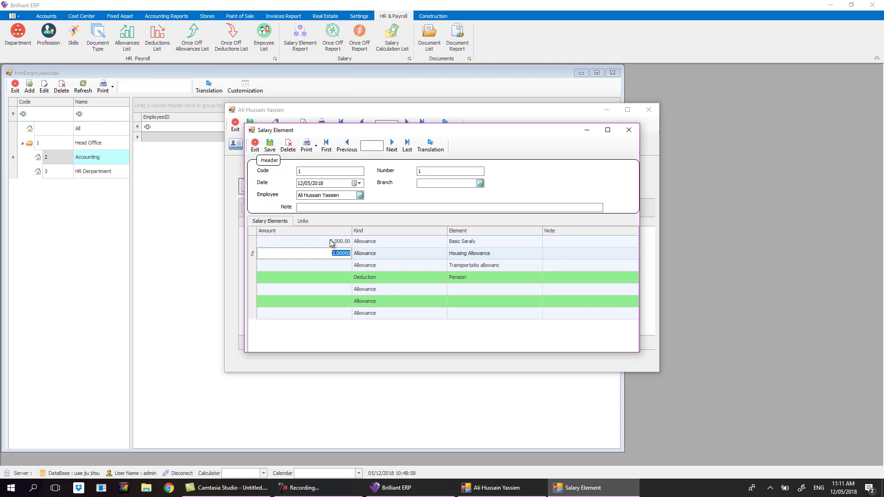
pyautogui.write('2000')
pyautogui.press('Down')
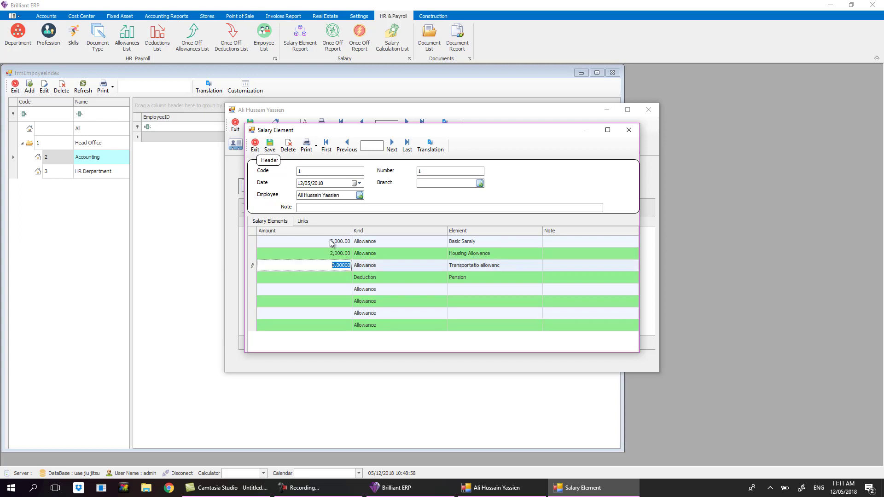
pyautogui.write('1000')
pyautogui.press('Down')
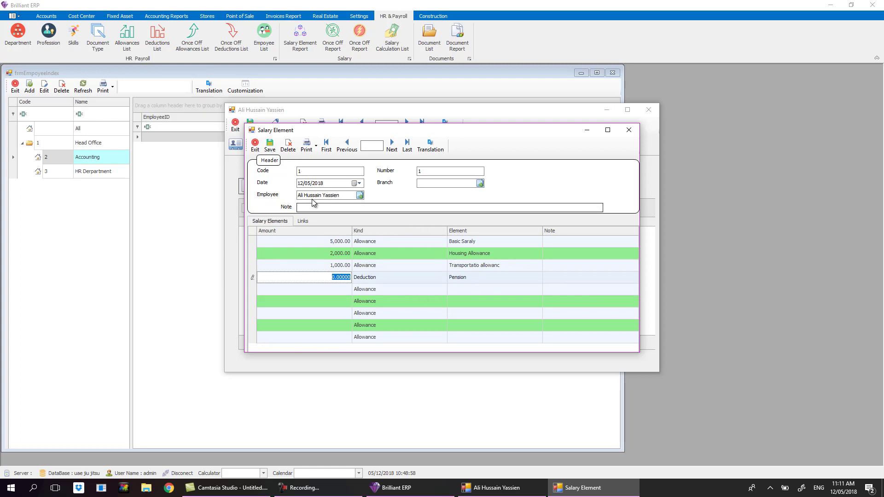
# Edit the record's date and open another employee's salary element entry.
pyautogui.click(302, 185)
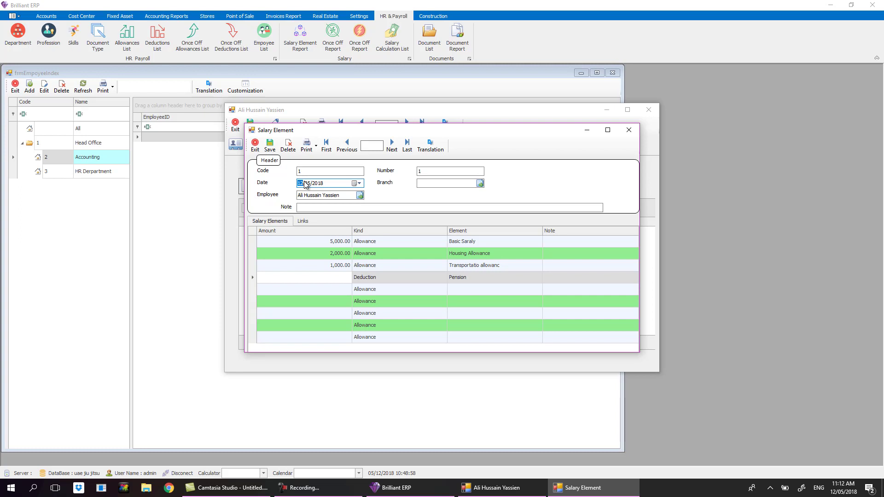
pyautogui.write('011')
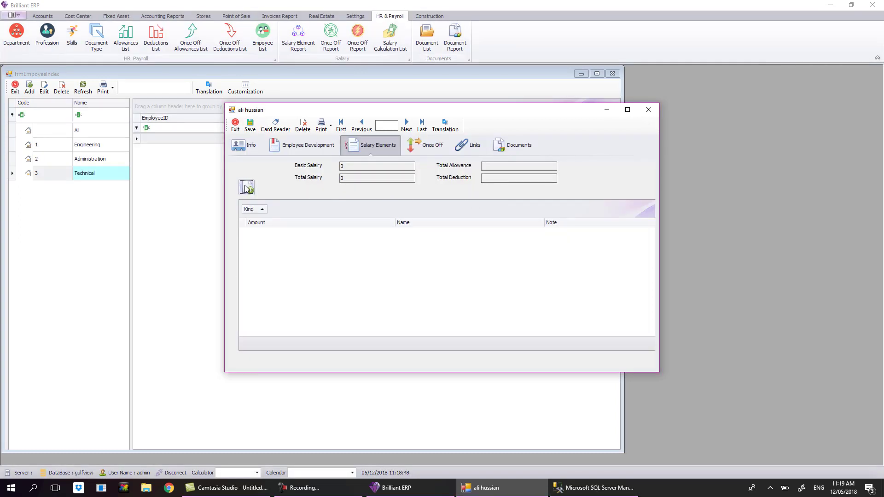
pyautogui.click(247, 187)
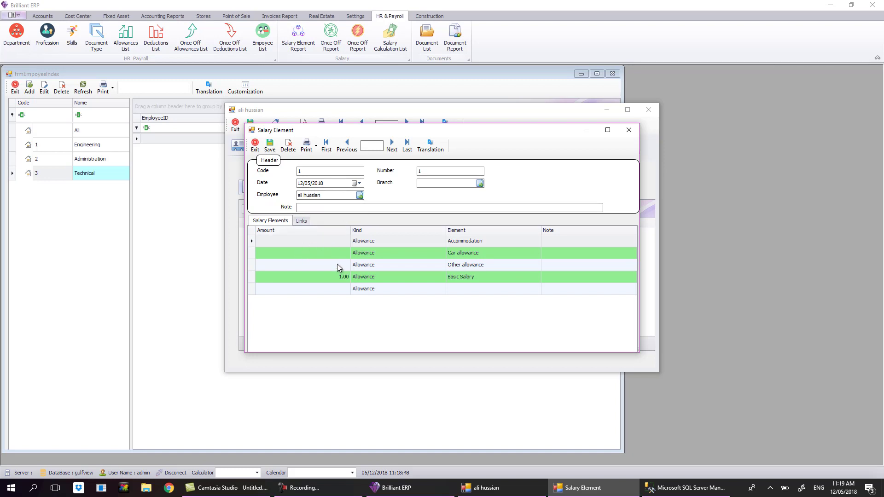
# Close the Salary Element form after checking its Date and Branch fields.
pyautogui.click(300, 184)
pyautogui.click(435, 185)
pyautogui.click(628, 129)
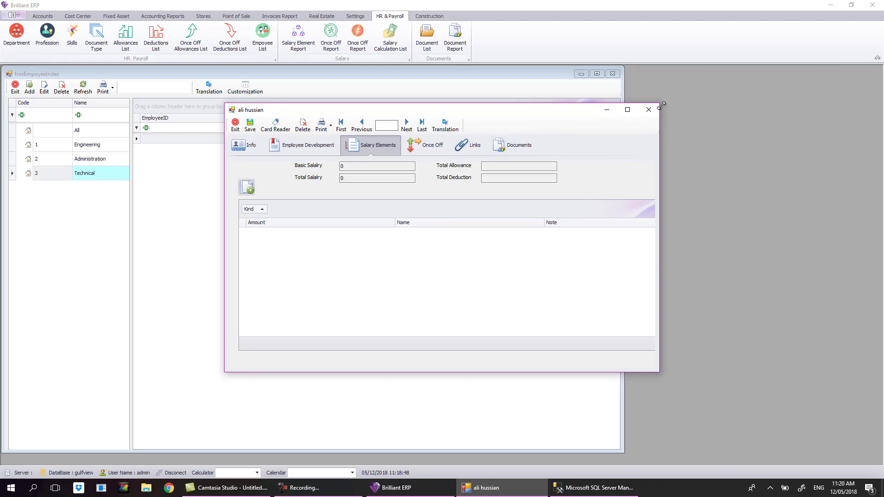
# Close the employee record and then the frmEmpoyeeIndex employee list.
pyautogui.click(648, 109)
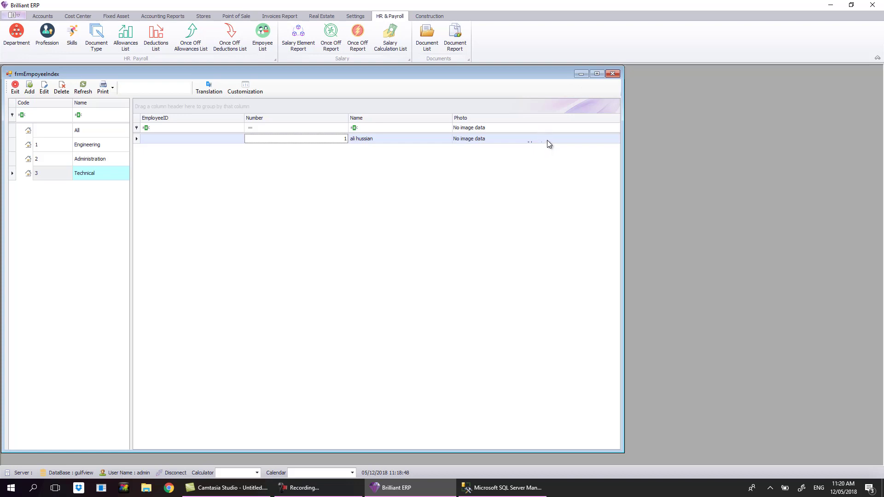
pyautogui.click(313, 488)
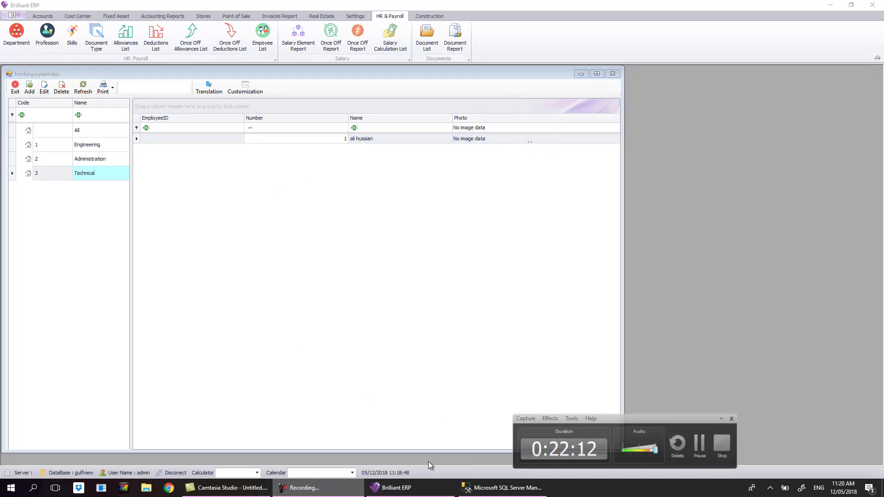
pyautogui.click(716, 442)
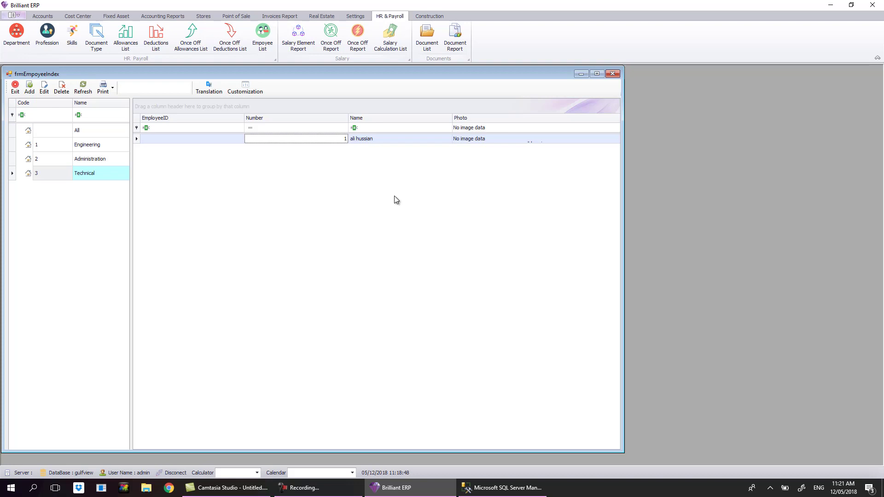
pyautogui.click(612, 74)
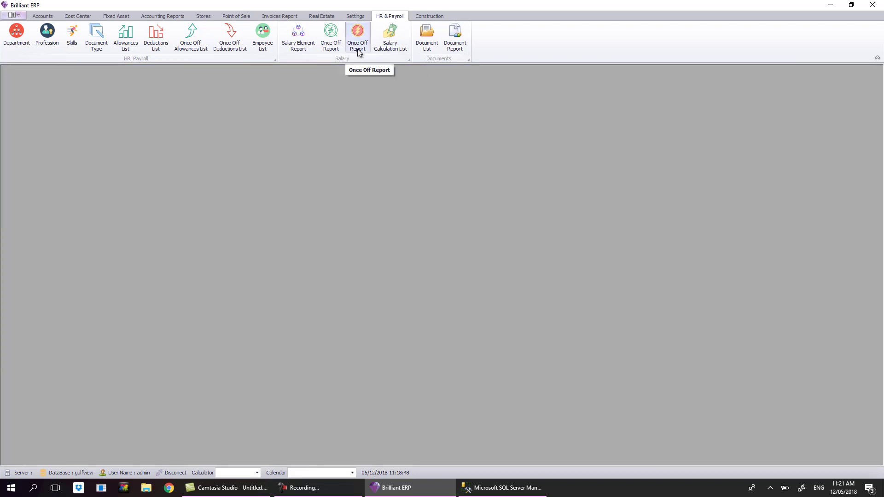
# Filter the Salary Once Off List to Kind 'Once Off Allowance', adjusting the end date, and reopen it.
pyautogui.click(357, 48)
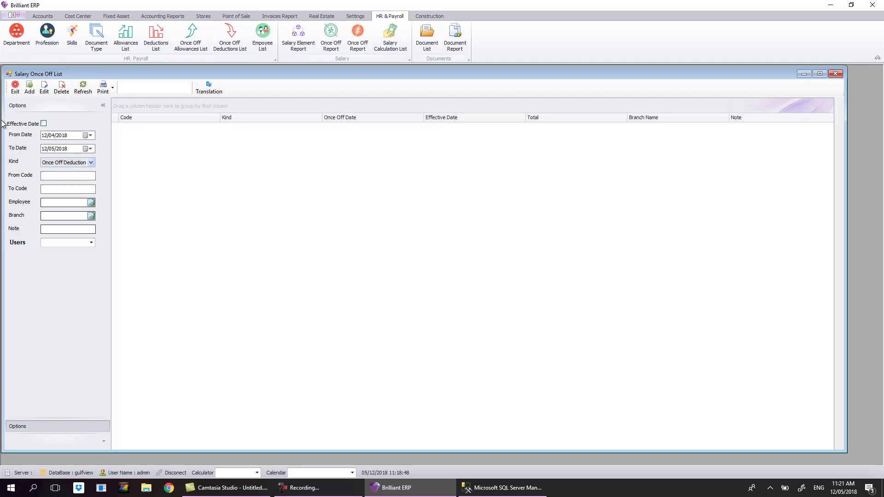
pyautogui.click(43, 135)
pyautogui.click(52, 148)
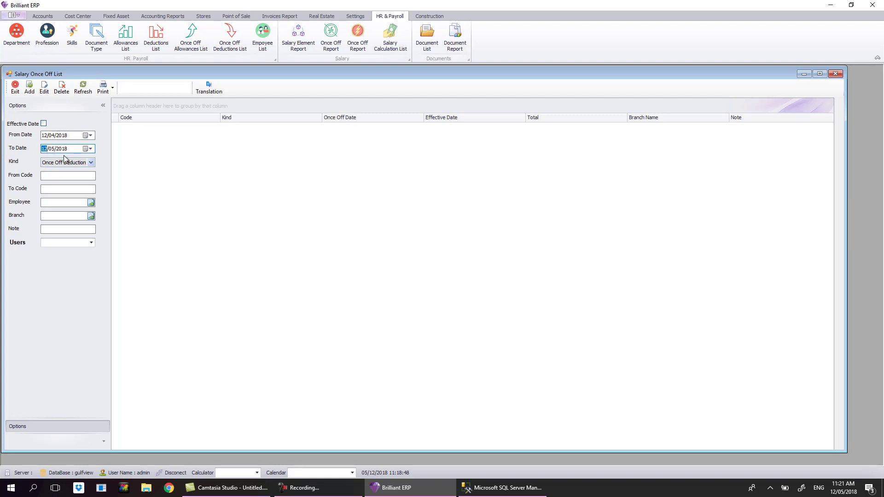
pyautogui.click(66, 162)
pyautogui.click(69, 177)
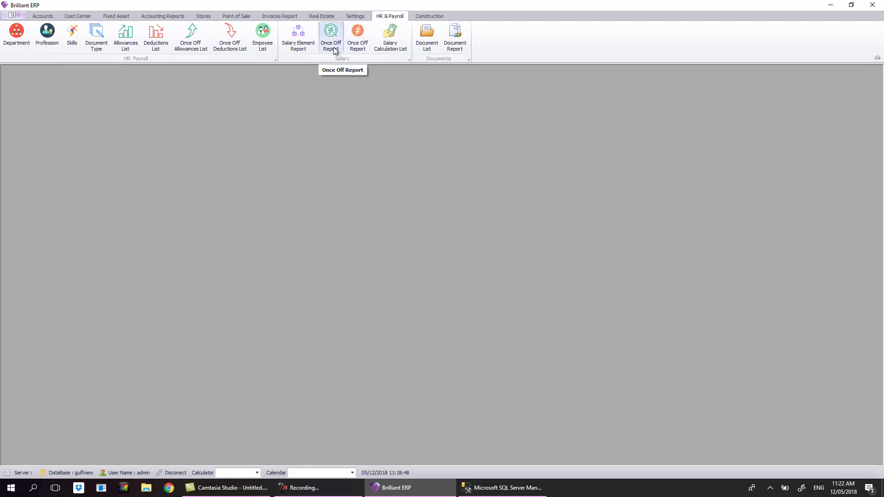
pyautogui.click(341, 50)
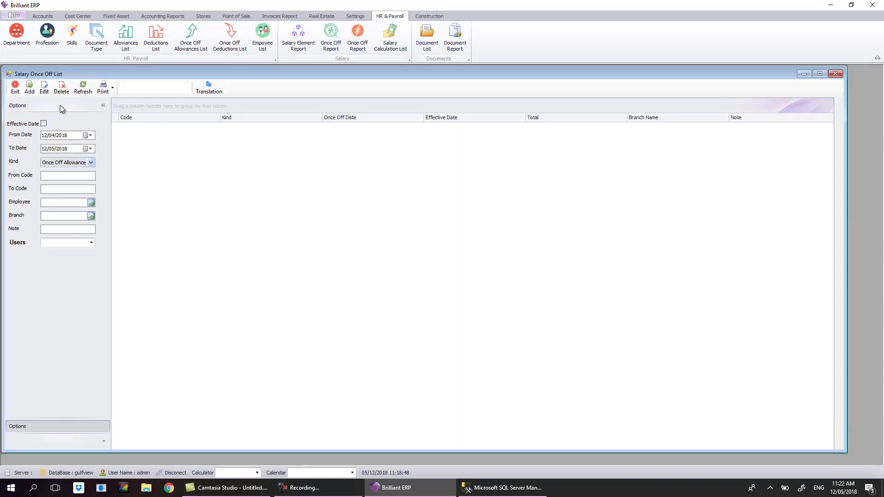
# Start a new once-off allowance with a 1,000 Overtime line assigned to an employee.
pyautogui.click(29, 88)
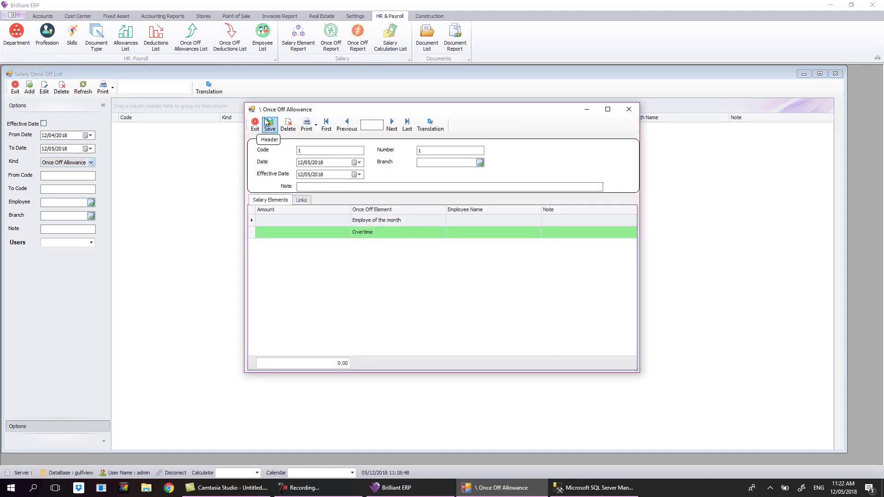
pyautogui.click(313, 218)
pyautogui.moveTo(328, 220); pyautogui.dragTo(390, 220)
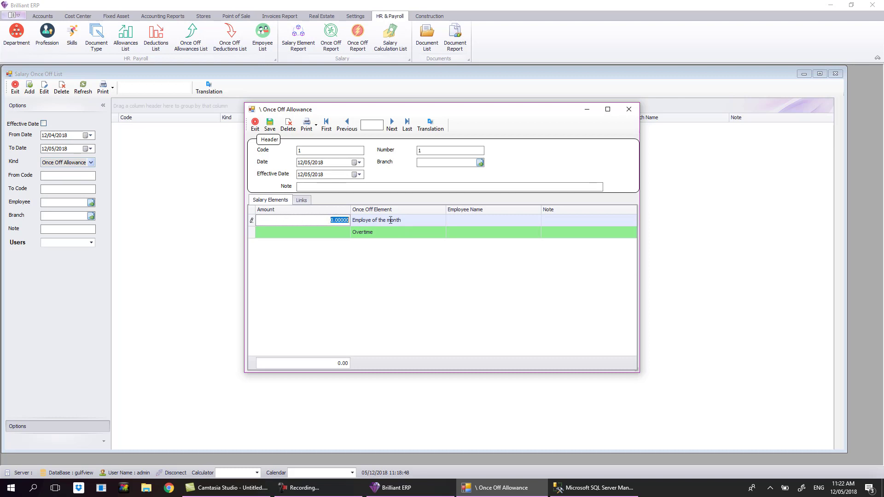
pyautogui.click(341, 232)
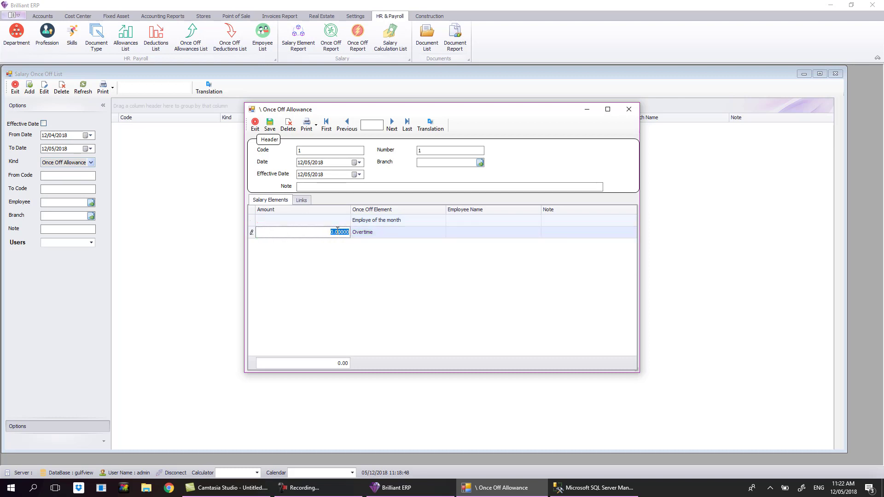
pyautogui.write('1000')
pyautogui.press('Return')
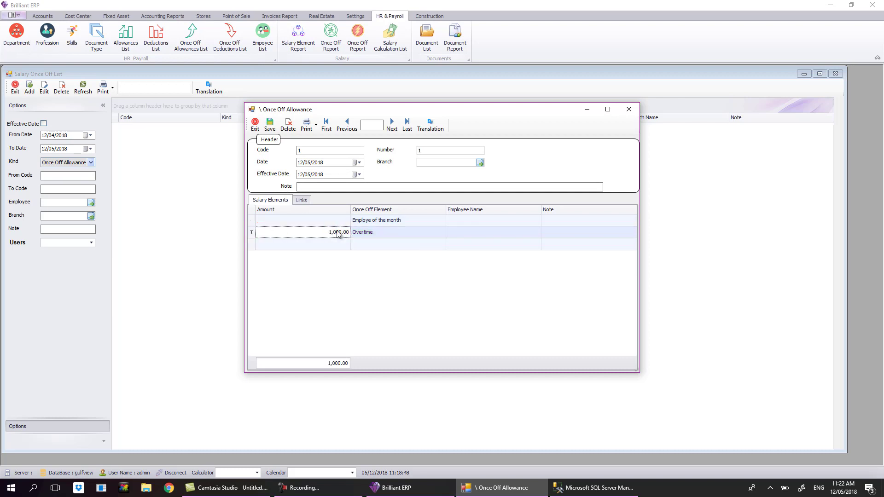
pyautogui.click(494, 232)
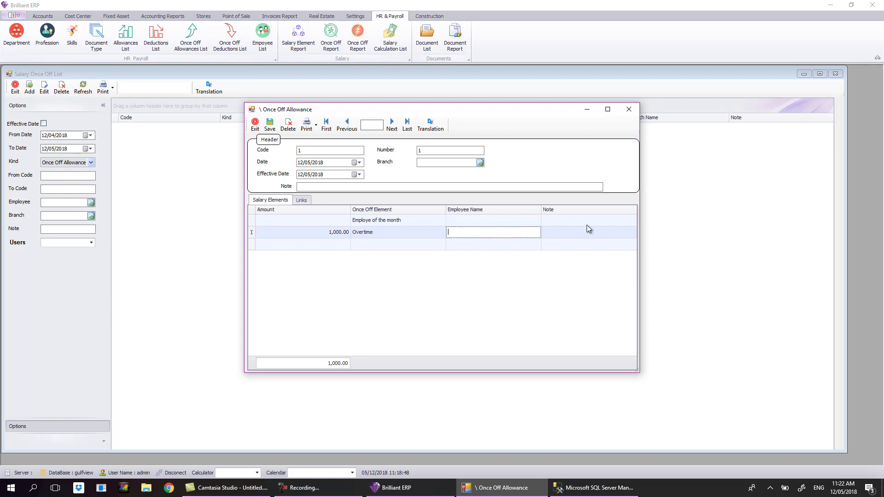
pyautogui.click(538, 232)
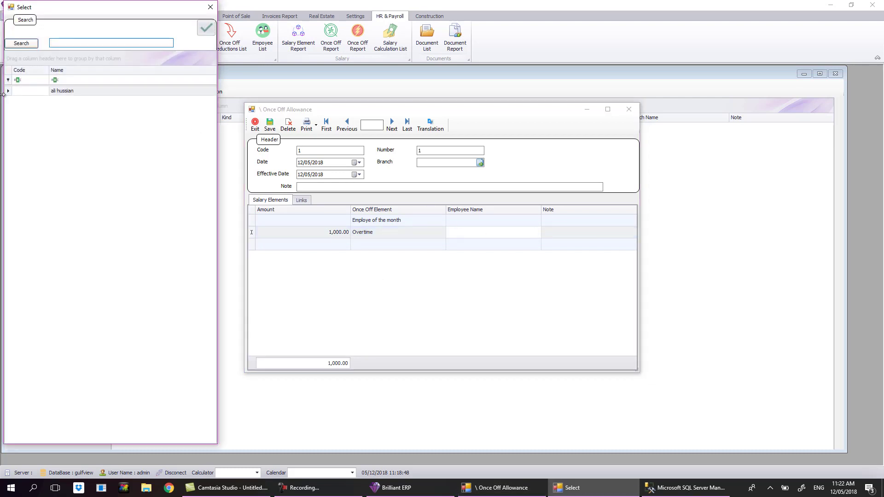
pyautogui.doubleClick(67, 90)
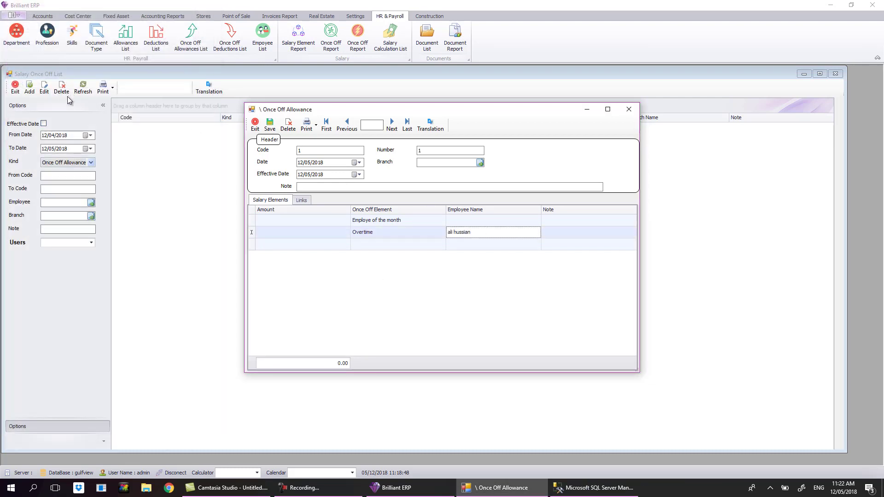
pyautogui.click(303, 236)
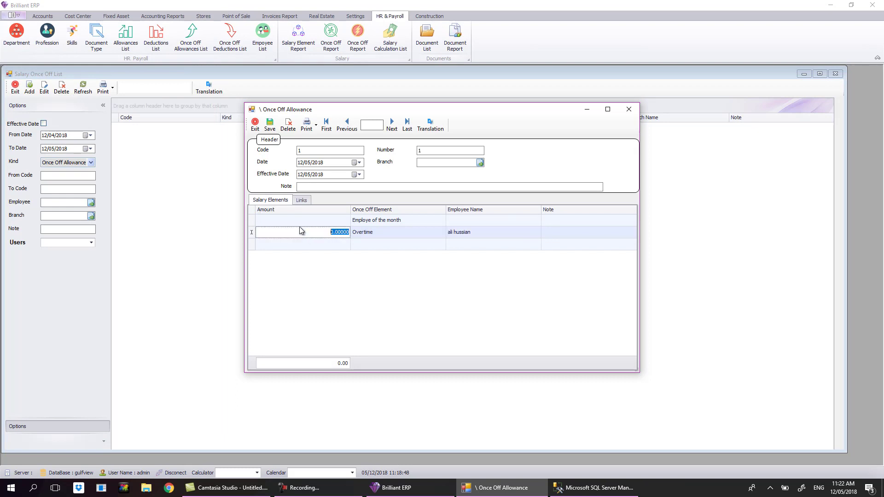
pyautogui.write('1000')
pyautogui.press('Down')
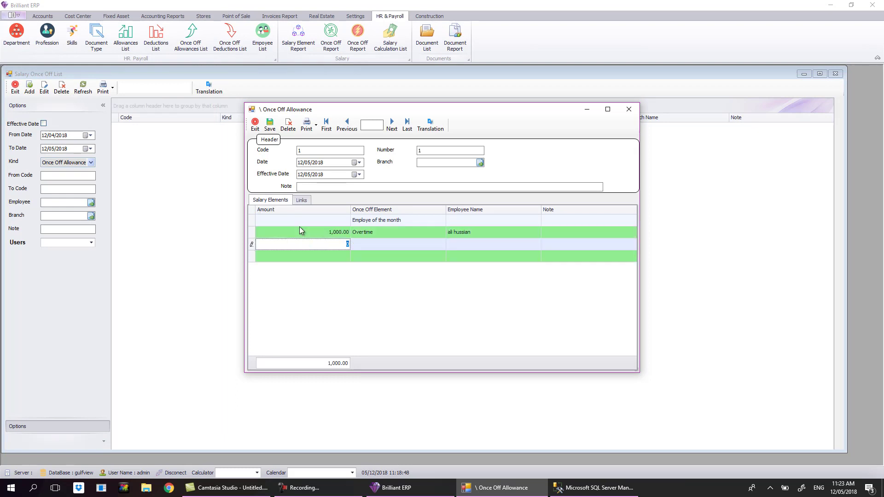
# Add a second row with Overtime as its element, moving into its amount and employee name.
pyautogui.doubleClick(485, 248)
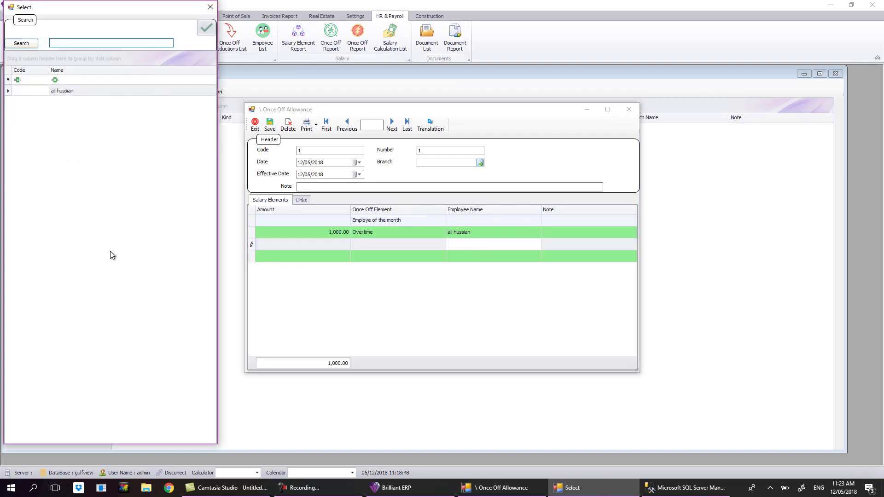
pyautogui.click(210, 7)
pyautogui.click(371, 248)
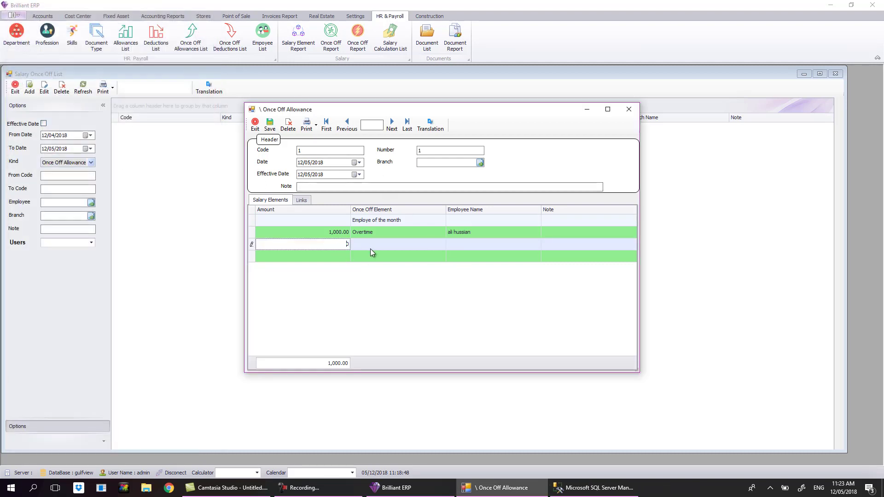
pyautogui.doubleClick(378, 246)
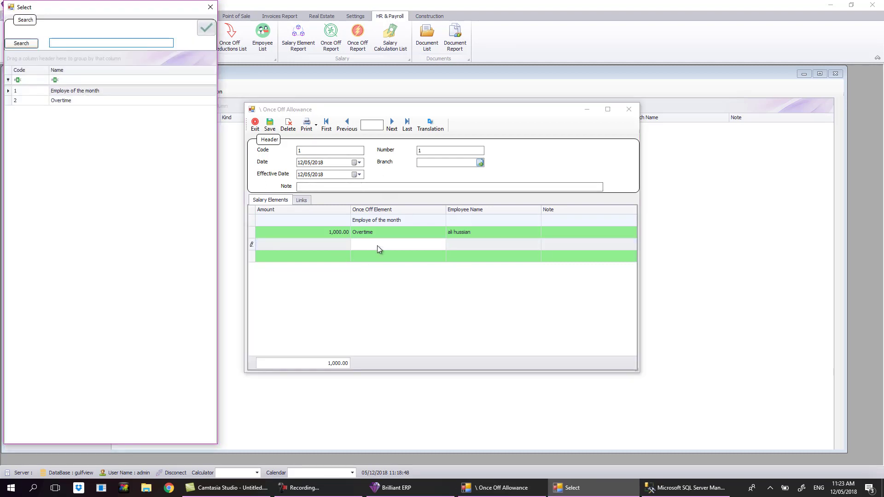
pyautogui.click(59, 101)
pyautogui.doubleClick(59, 101)
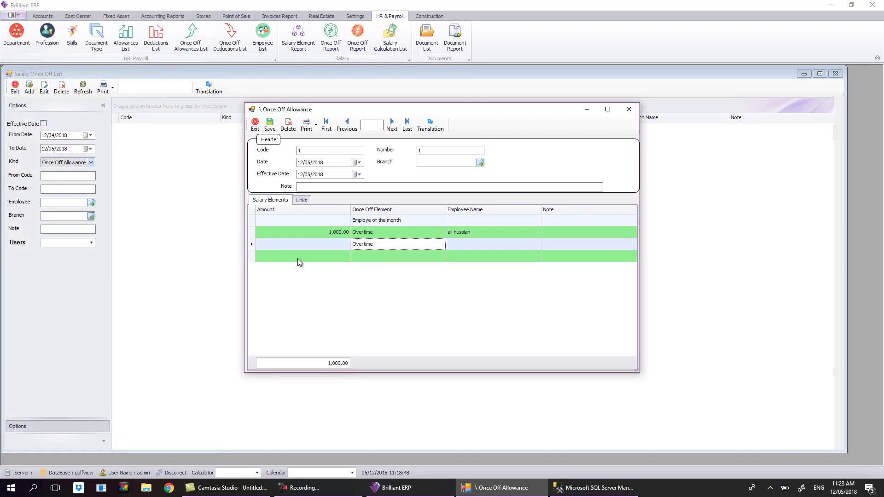
pyautogui.click(310, 248)
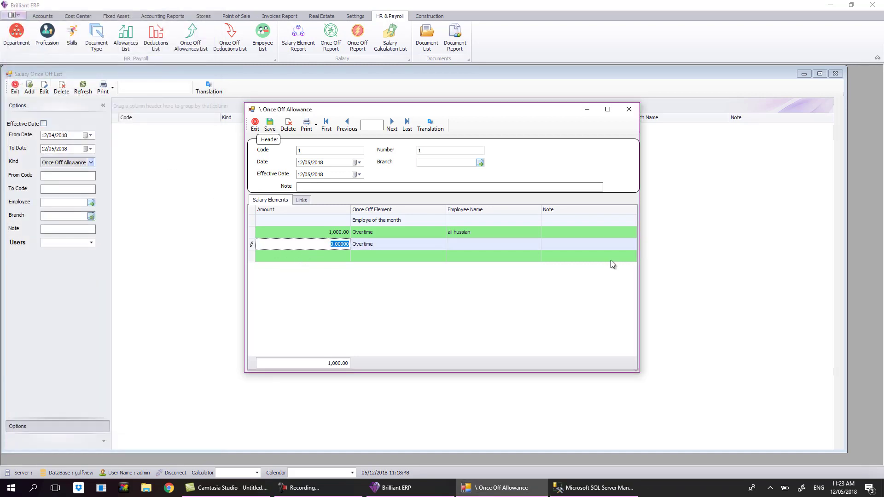
pyautogui.click(474, 245)
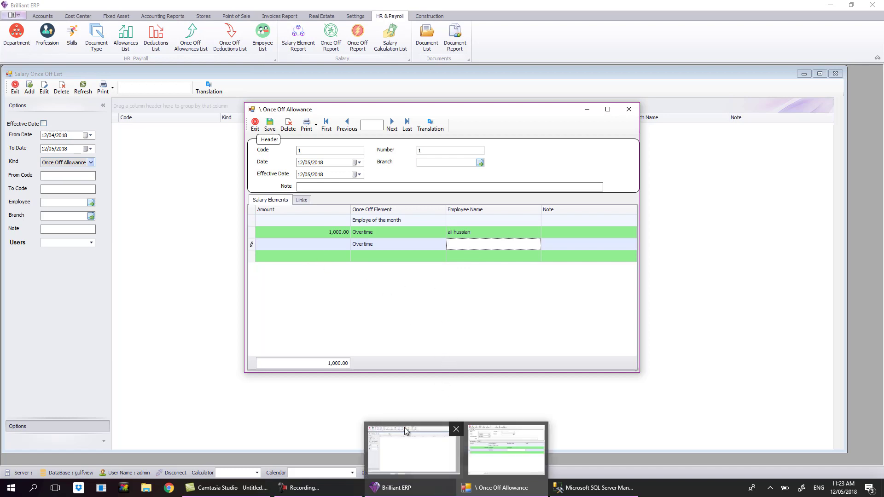
# Review the Date, Effective Date and the Overtime and Employee of the month amounts, then exit the form.
pyautogui.click(302, 164)
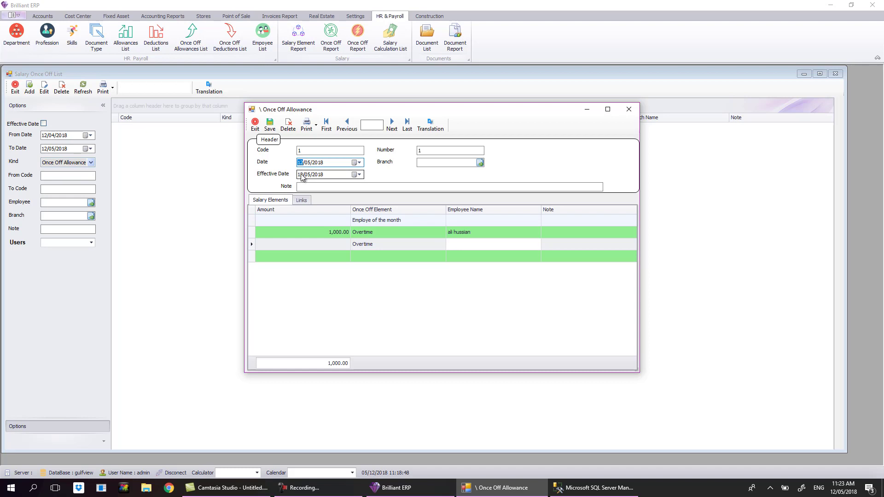
pyautogui.click(299, 175)
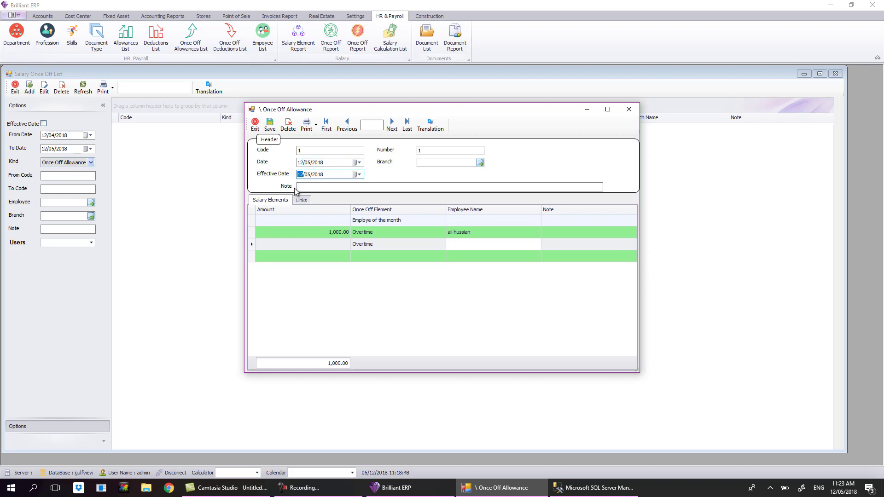
pyautogui.click(301, 163)
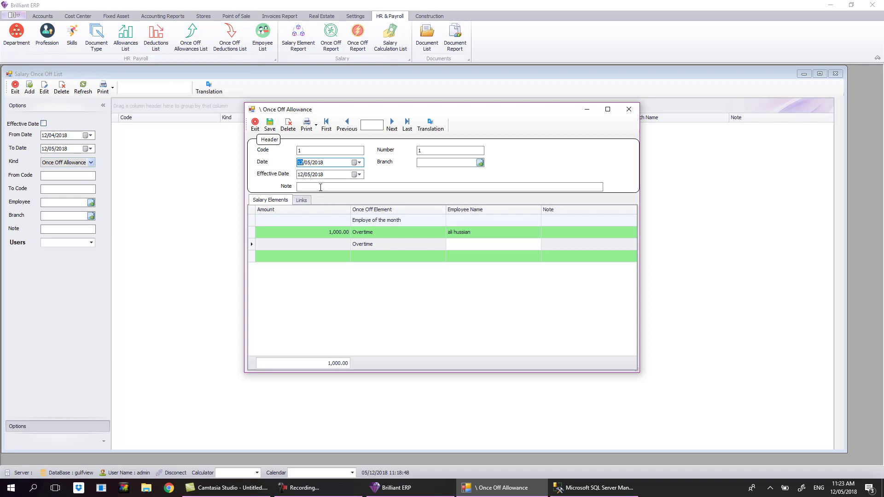
pyautogui.click(300, 175)
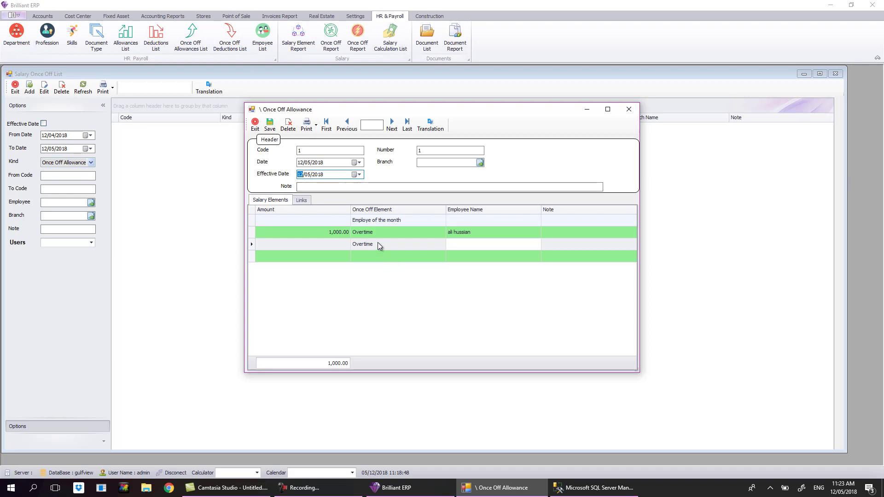
pyautogui.click(366, 233)
pyautogui.click(335, 220)
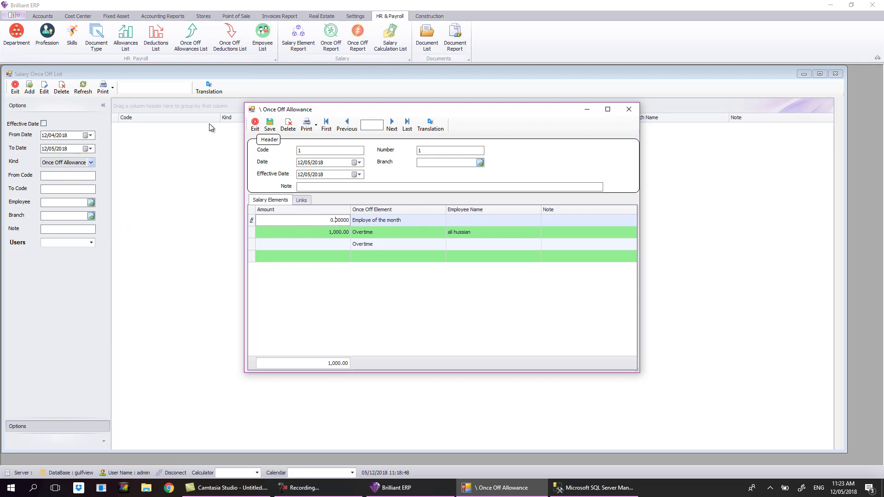
pyautogui.click(309, 176)
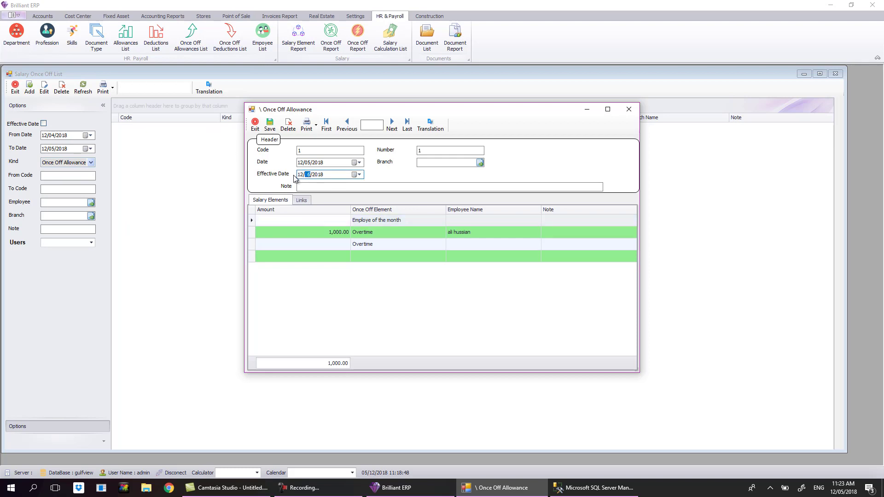
pyautogui.click(336, 233)
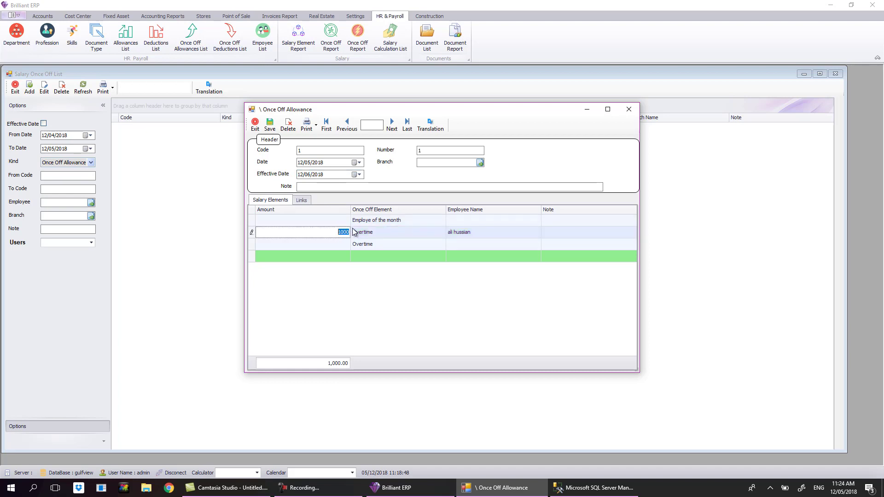
pyautogui.click(307, 162)
pyautogui.click(312, 175)
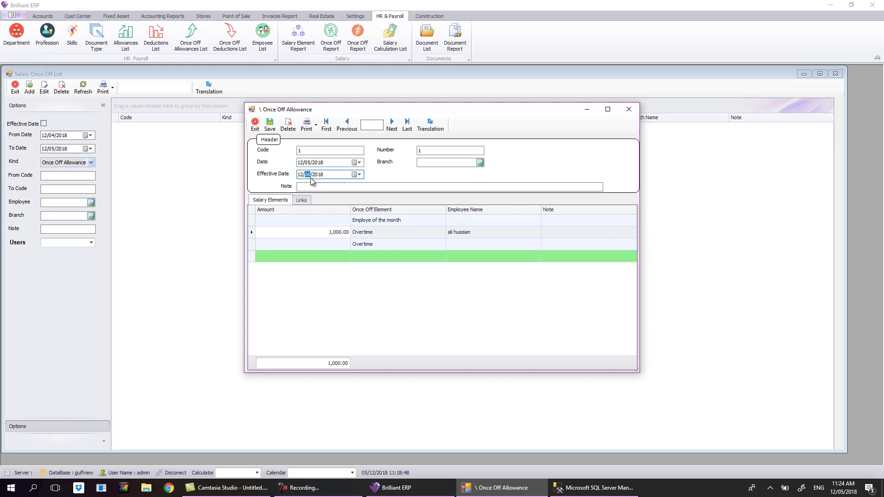
pyautogui.click(256, 125)
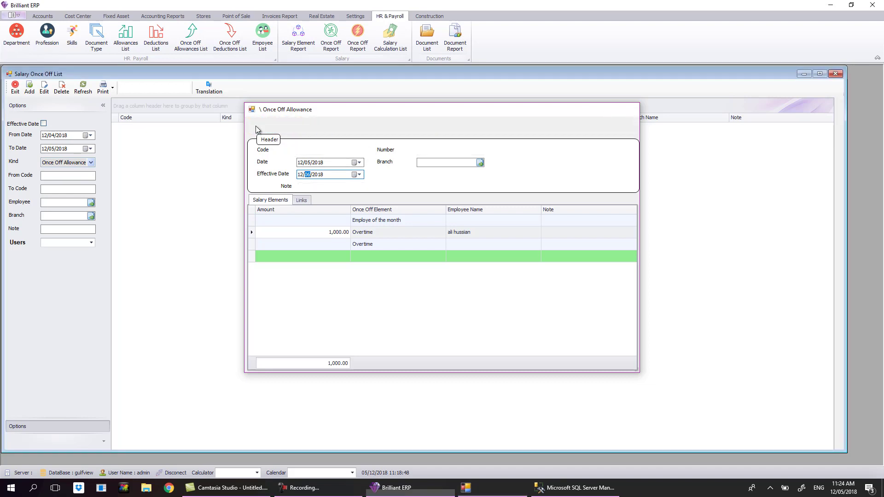
# Switch Kind to Once Off Deduction and add a new deduction, then close it and the list.
pyautogui.click(15, 90)
pyautogui.click(355, 44)
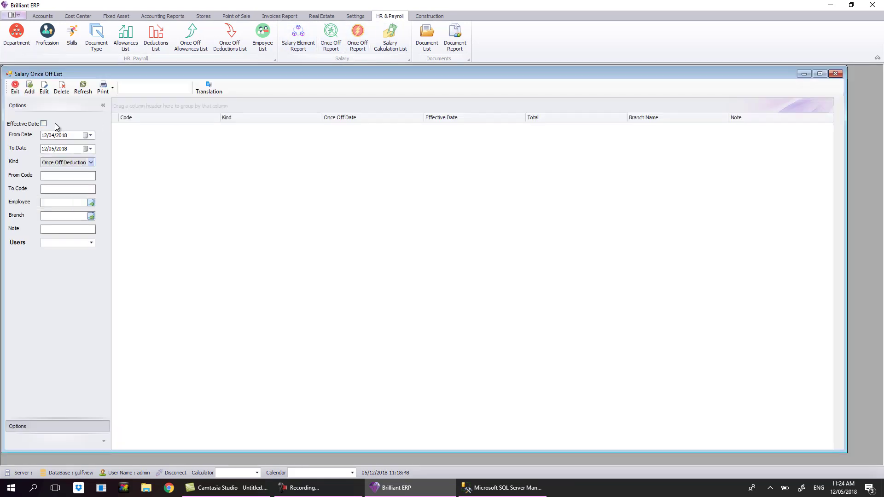
pyautogui.click(29, 90)
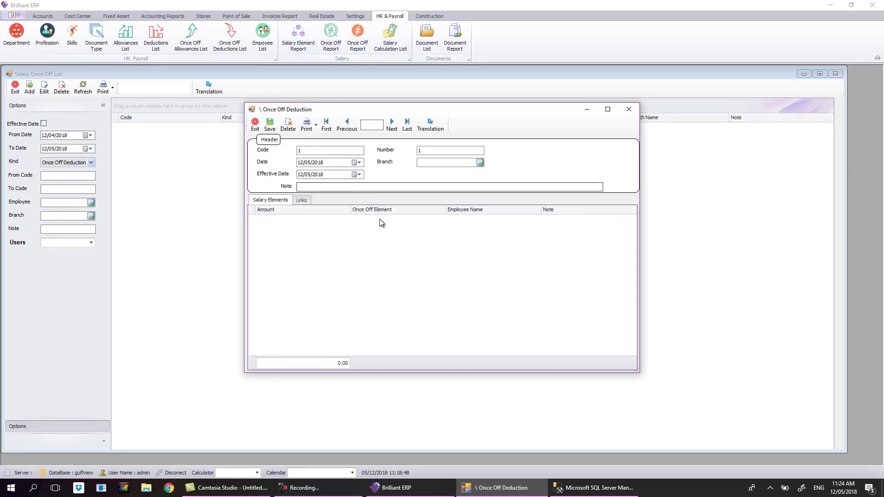
pyautogui.click(302, 163)
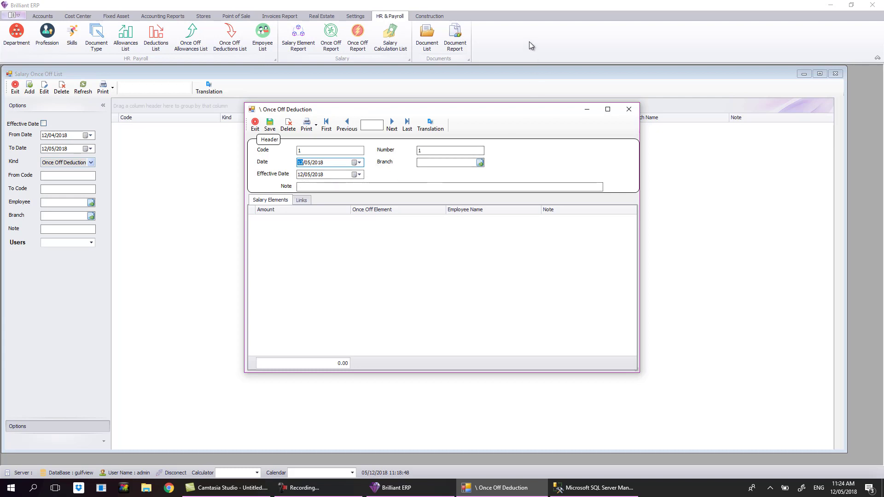
pyautogui.click(629, 110)
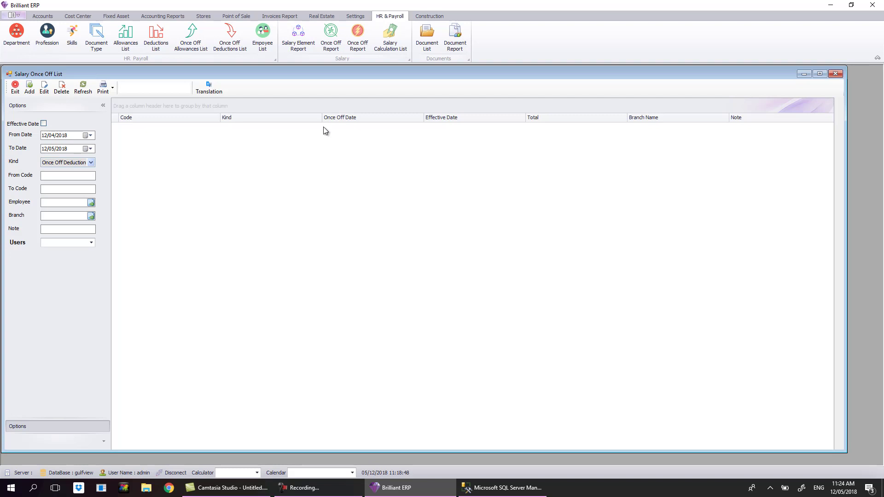
pyautogui.click(15, 87)
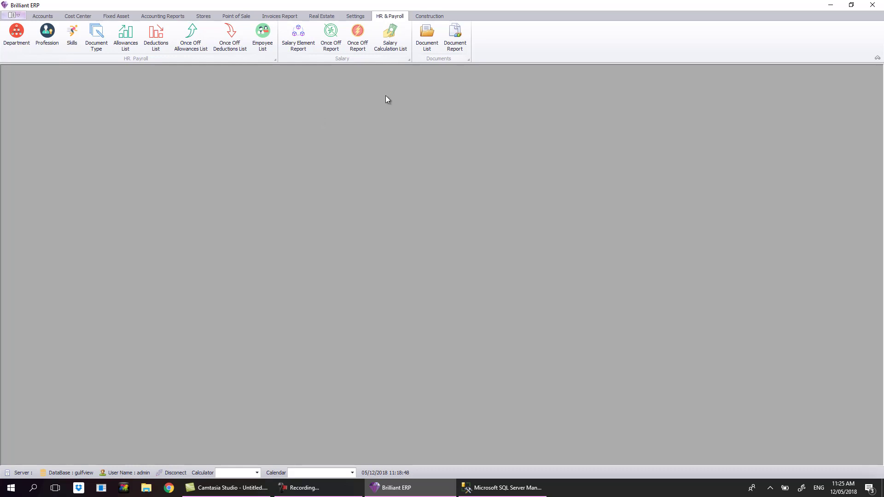
# Add a new salary calculation and set its Calc For period to May 2018.
pyautogui.click(389, 53)
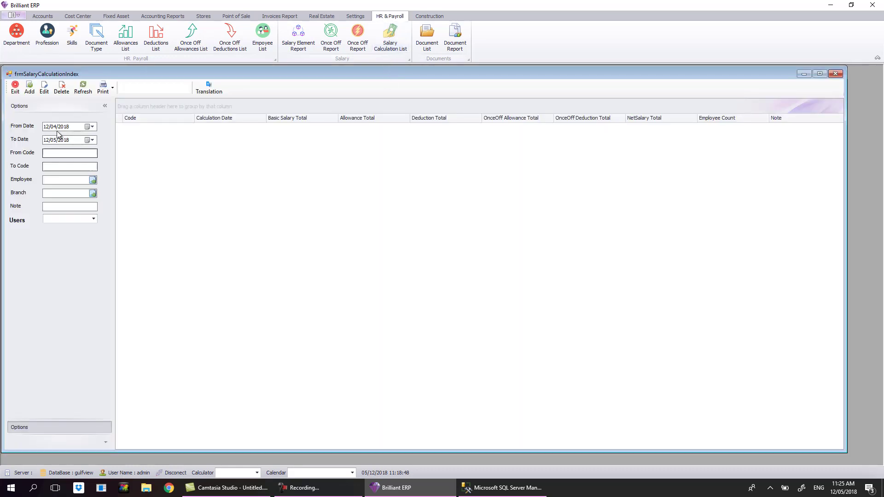
pyautogui.click(30, 87)
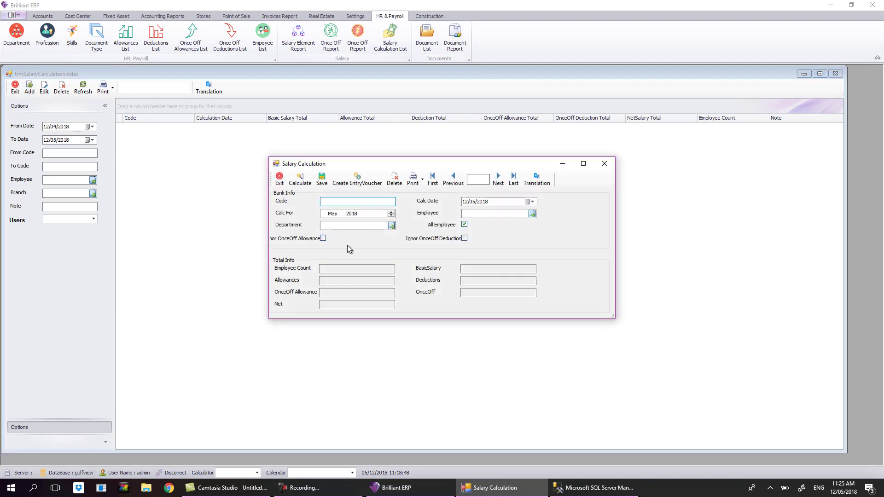
pyautogui.click(340, 216)
pyautogui.click(389, 212)
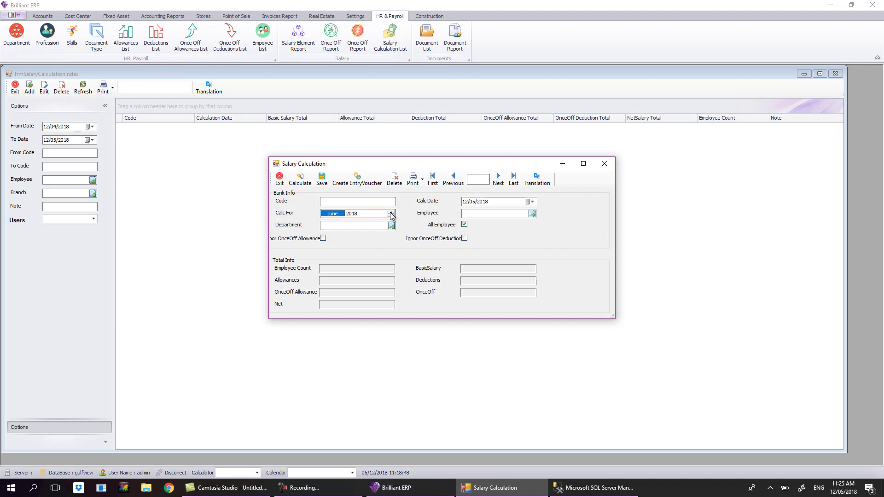
pyautogui.click(389, 212)
pyautogui.click(388, 215)
pyautogui.click(390, 213)
pyautogui.click(323, 214)
pyautogui.click(352, 214)
pyautogui.click(391, 212)
pyautogui.click(391, 216)
pyautogui.click(390, 215)
pyautogui.click(390, 215)
pyautogui.click(391, 212)
pyautogui.click(339, 214)
pyautogui.click(391, 216)
pyautogui.click(390, 216)
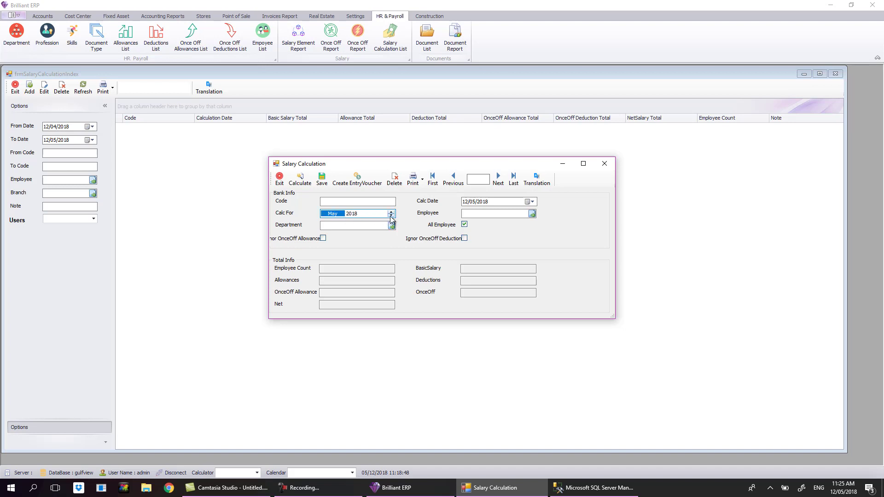
# Check the employee and department lookups without choosing, then tick All Employee.
pyautogui.click(368, 225)
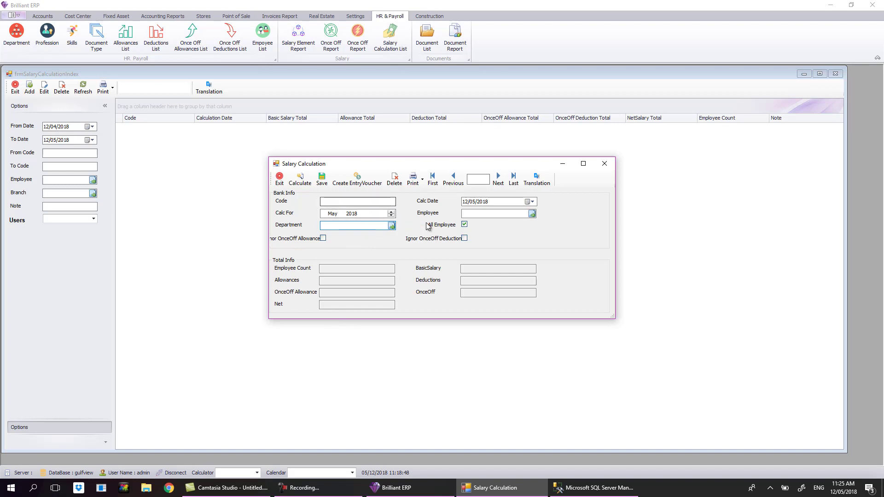
pyautogui.click(532, 214)
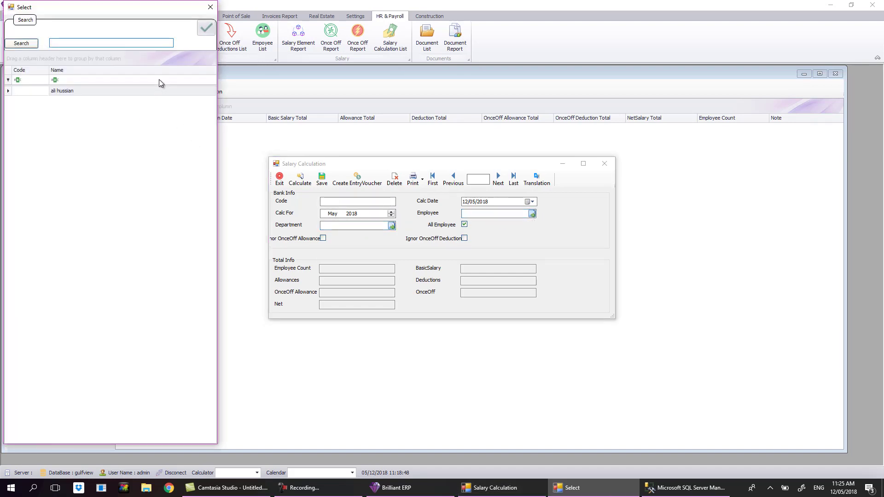
pyautogui.click(211, 7)
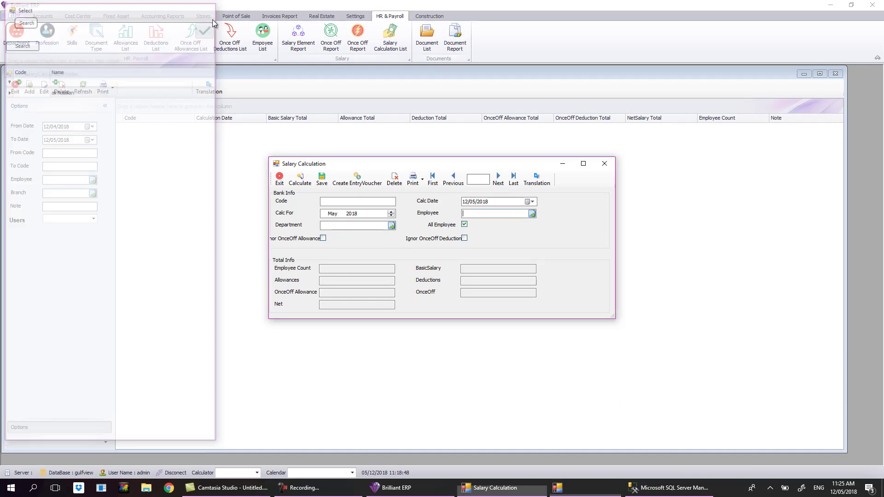
pyautogui.click(392, 225)
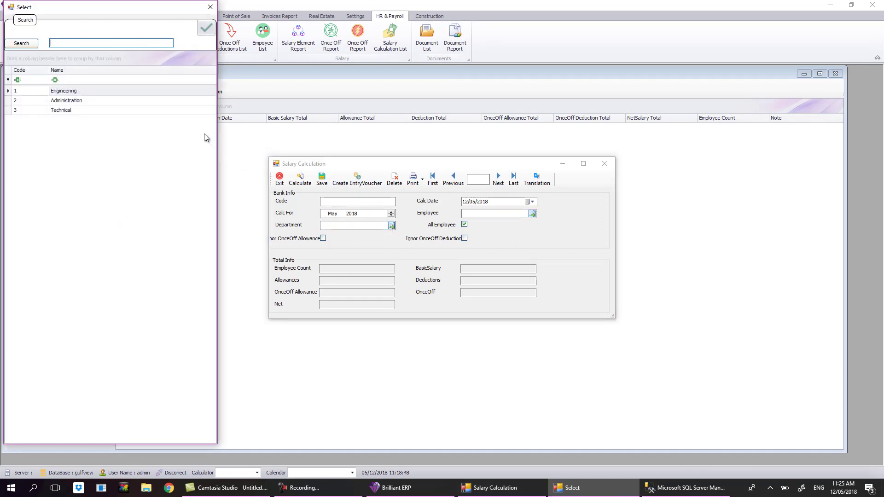
pyautogui.click(210, 7)
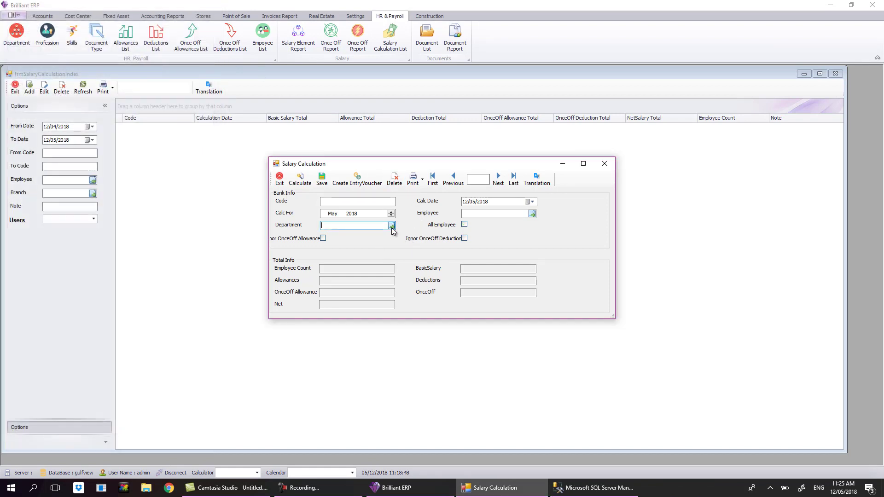
pyautogui.click(464, 225)
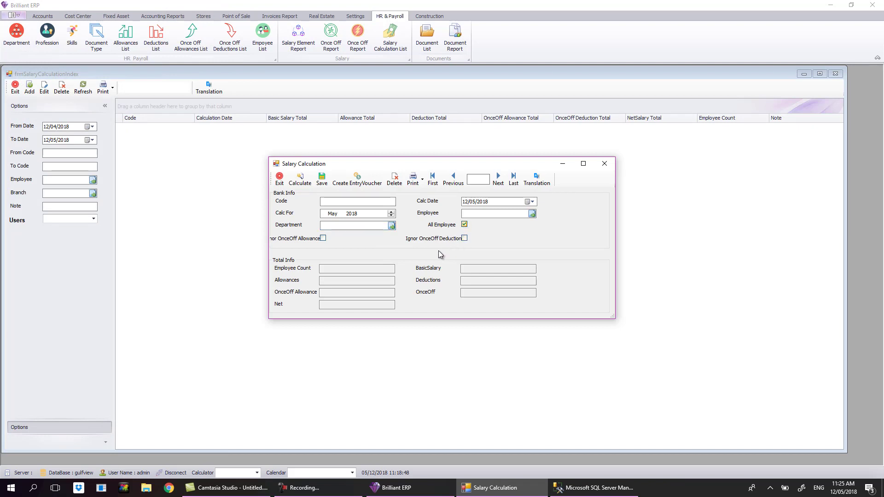
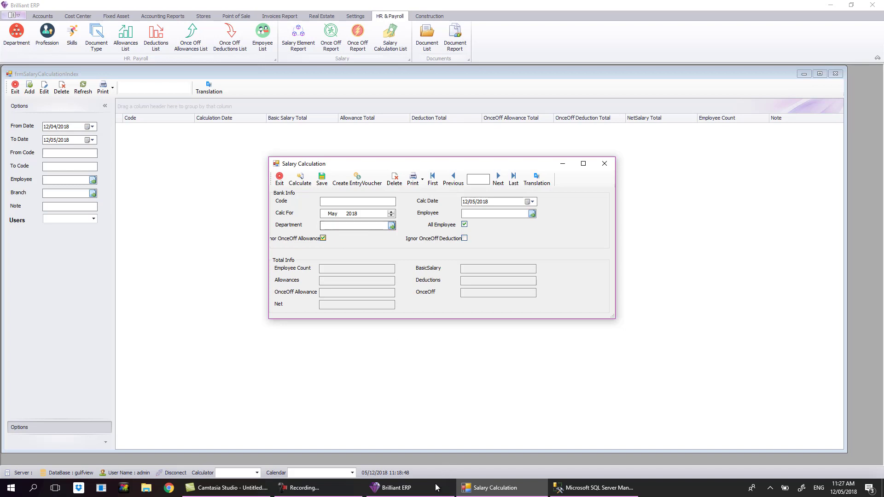
# Run a trial May 2018 calculation ignoring once-off deductions but not allowances, then discard it unsaved.
pyautogui.click(323, 238)
pyautogui.click(464, 239)
pyautogui.click(303, 185)
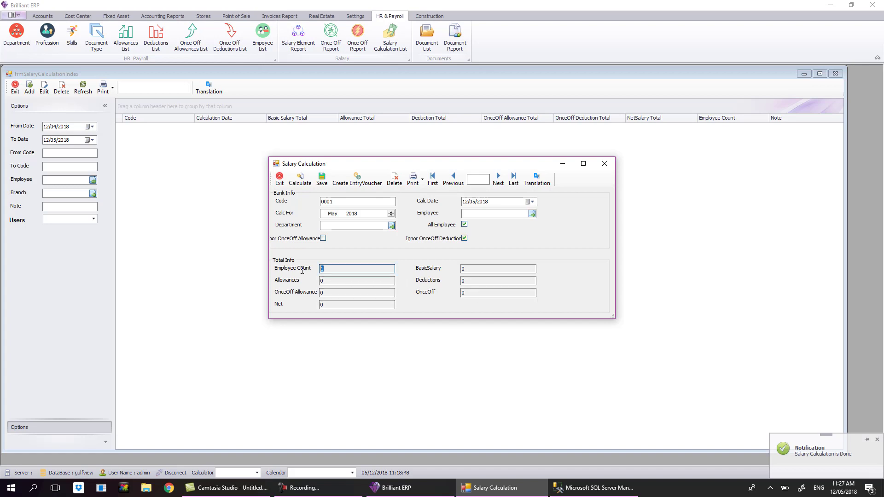
pyautogui.click(346, 281)
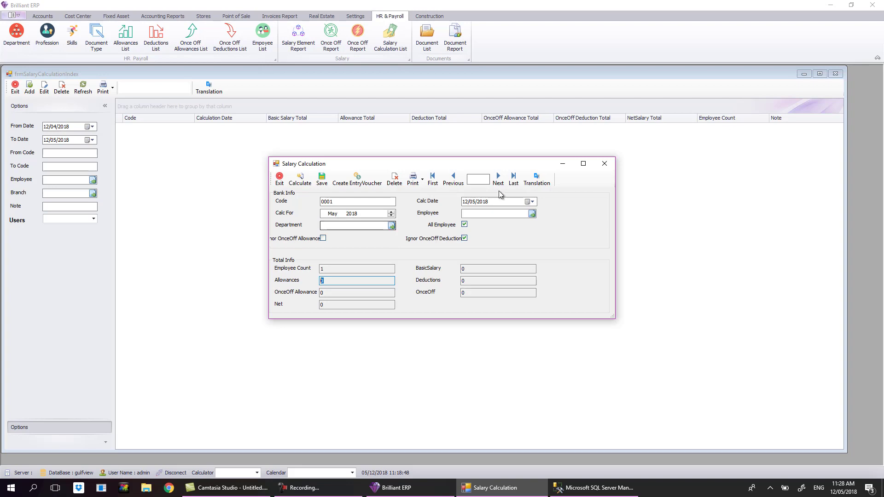
pyautogui.click(603, 164)
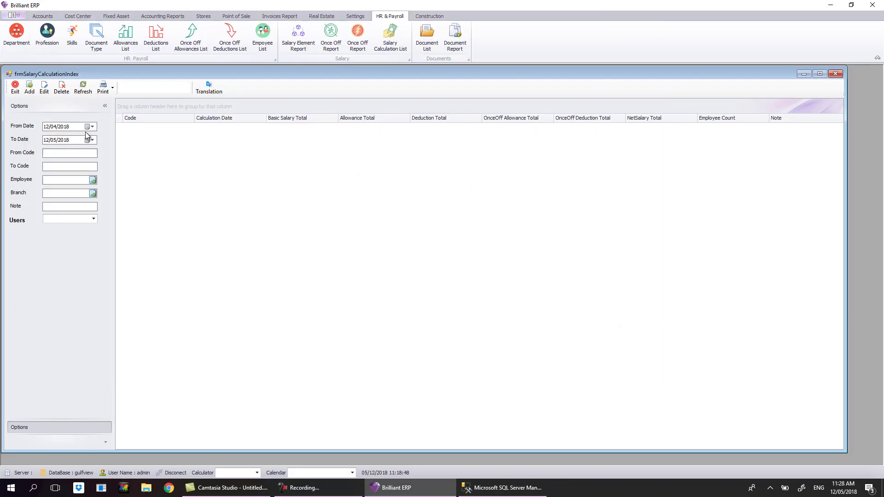
# Add a new salary calculation, calculate it and save it as record 0001.
pyautogui.click(30, 87)
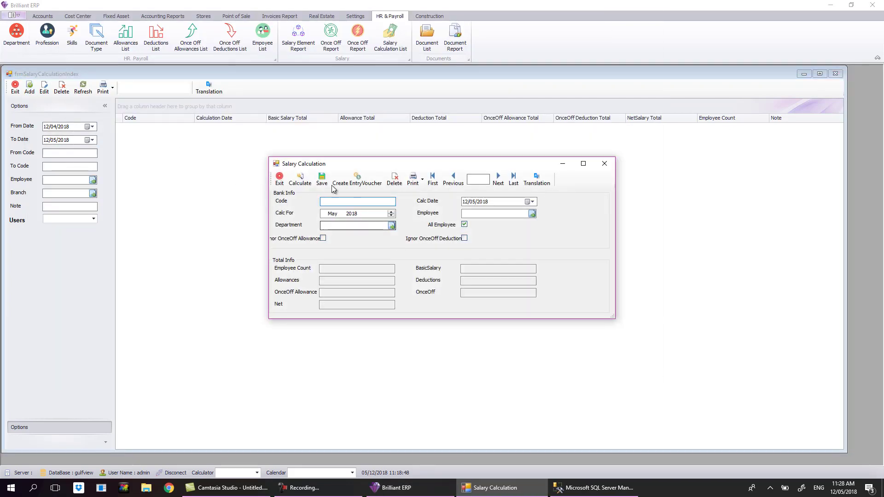
pyautogui.click(299, 179)
pyautogui.click(323, 180)
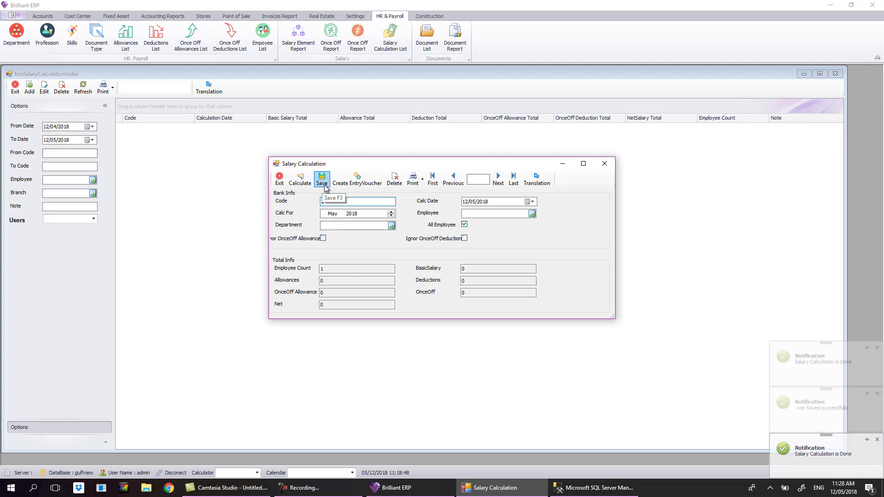
pyautogui.click(280, 180)
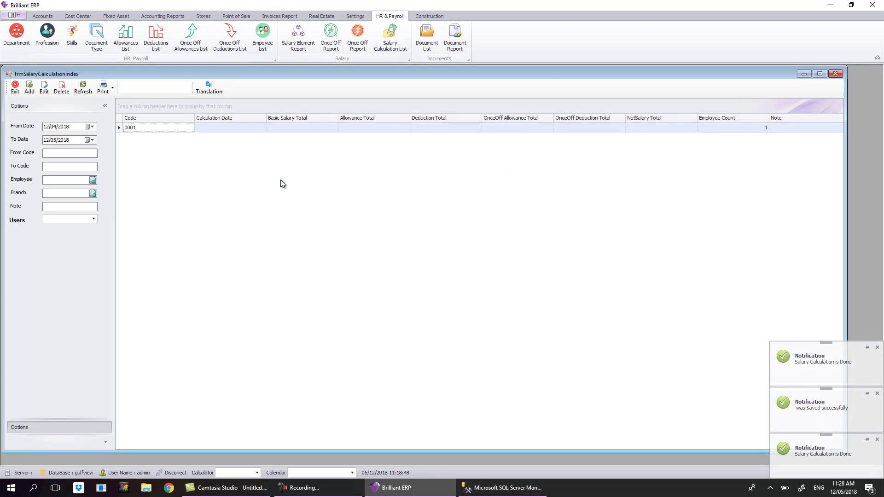
# Reopen salary calculation record 0001 from the list and close it again.
pyautogui.click(252, 130)
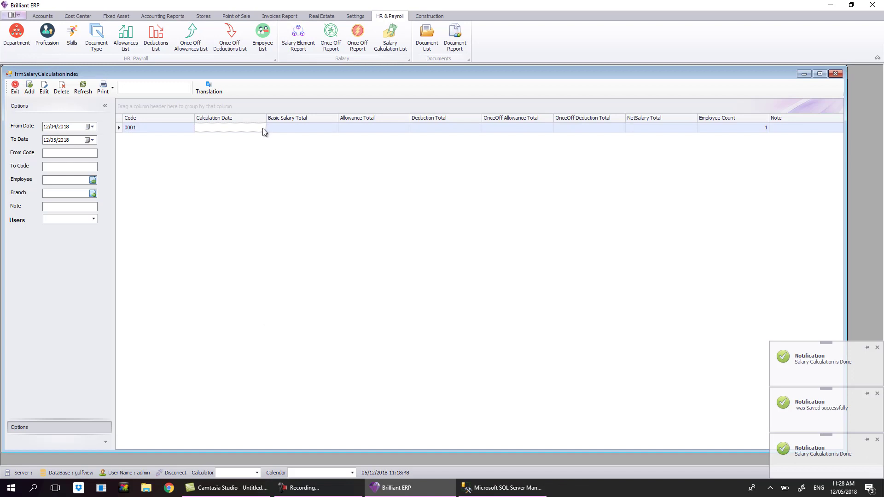
pyautogui.click(145, 128)
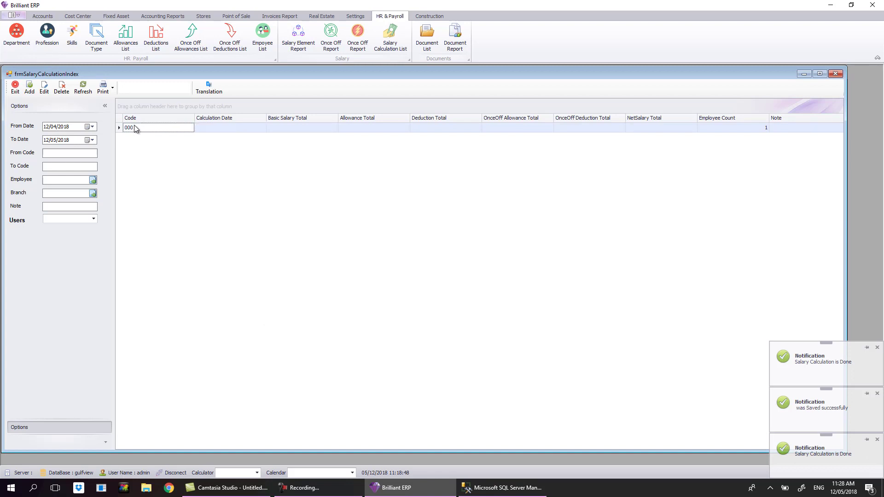
pyautogui.click(45, 87)
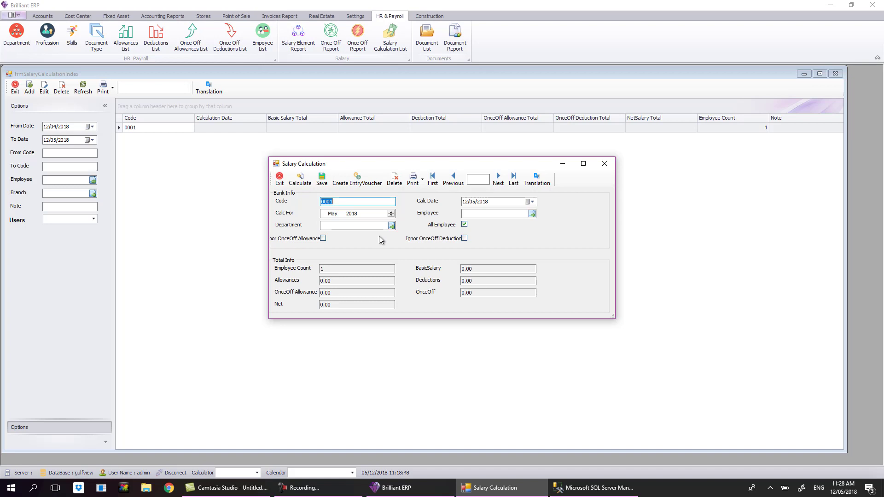
pyautogui.click(604, 163)
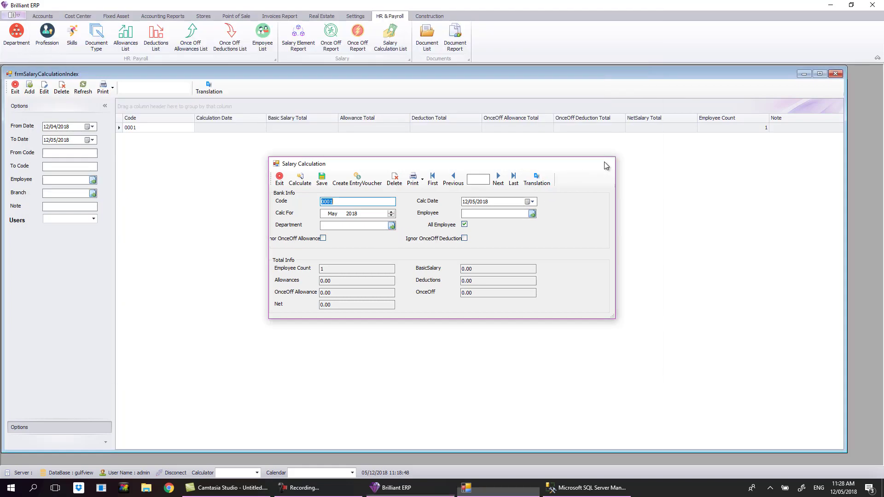
# Exit the salary calculation list window.
pyautogui.click(15, 88)
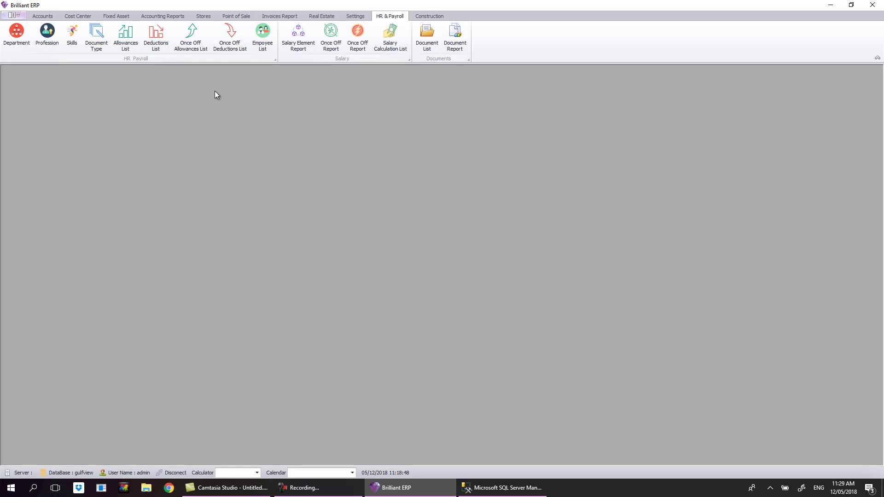
# In the Document Type list, add and save the types ID and Visa.
pyautogui.click(92, 52)
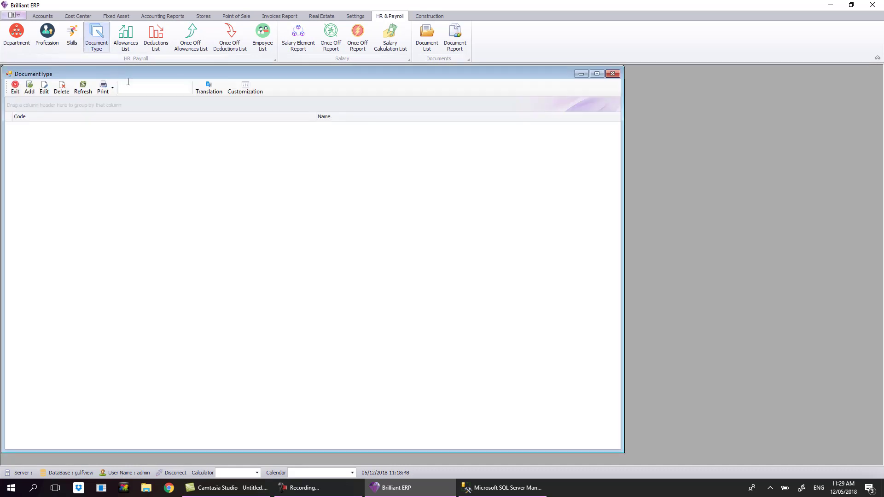
pyautogui.click(29, 90)
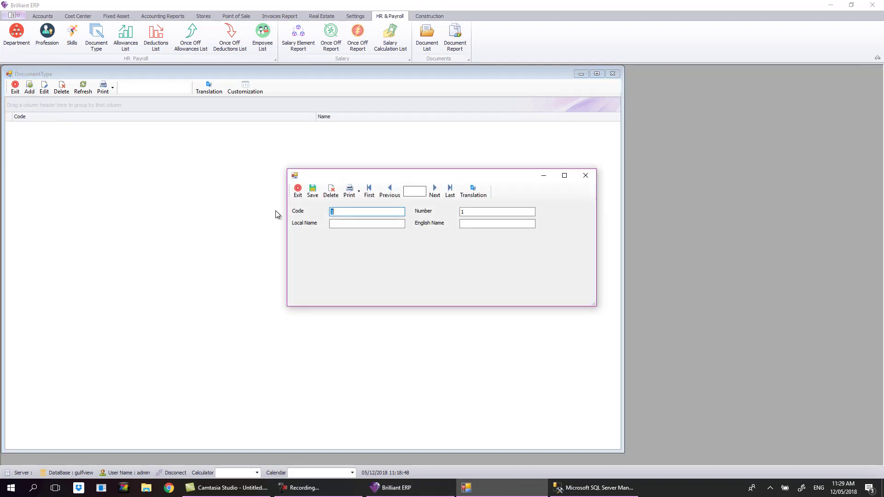
pyautogui.click(390, 225)
pyautogui.write('ID')
pyautogui.press('Tab')
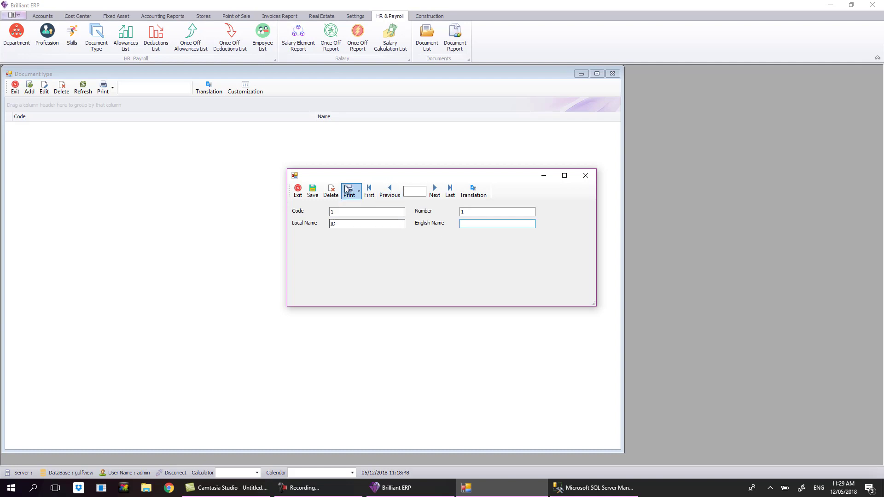
pyautogui.click(313, 192)
pyautogui.click(29, 88)
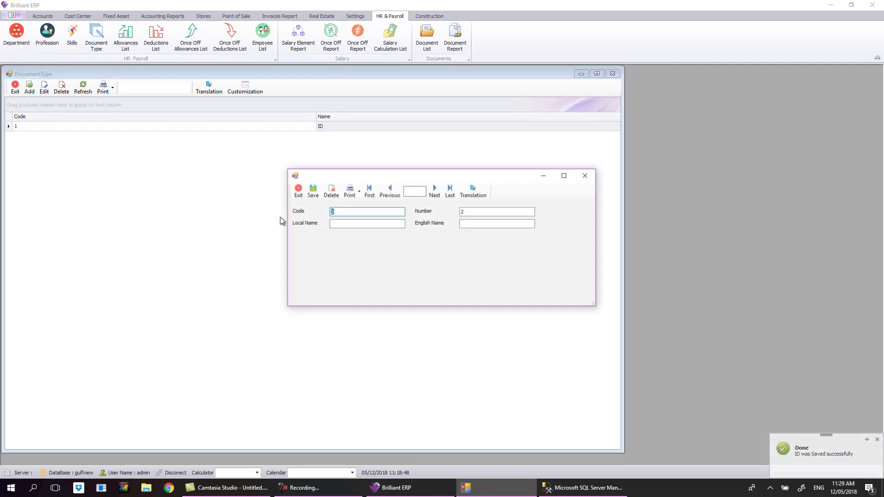
pyautogui.click(352, 225)
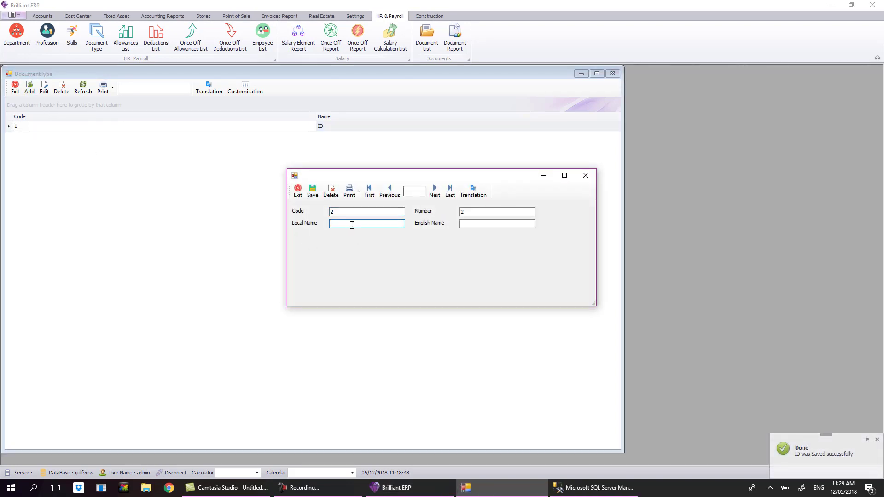
pyautogui.write('Visa')
pyautogui.click(312, 191)
# Add and save the document types Pasport and Healtcard.
pyautogui.click(29, 88)
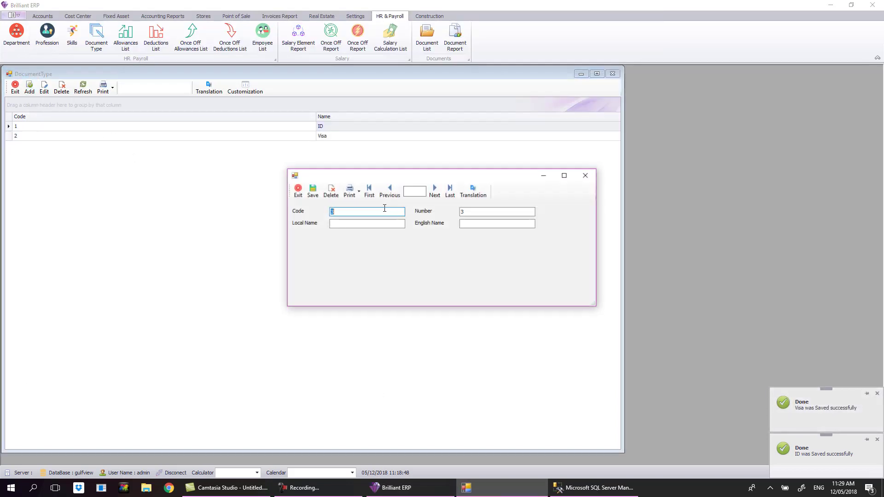
pyautogui.click(354, 224)
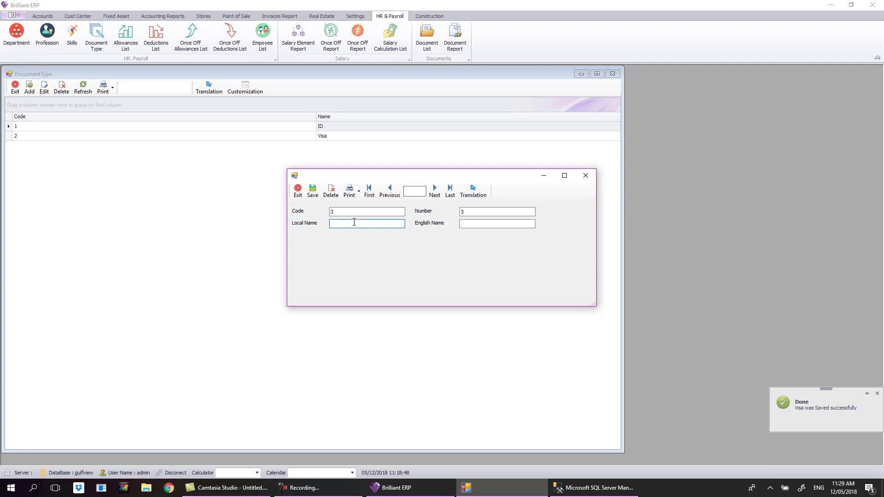
pyautogui.write('Pasport')
pyautogui.press('Tab')
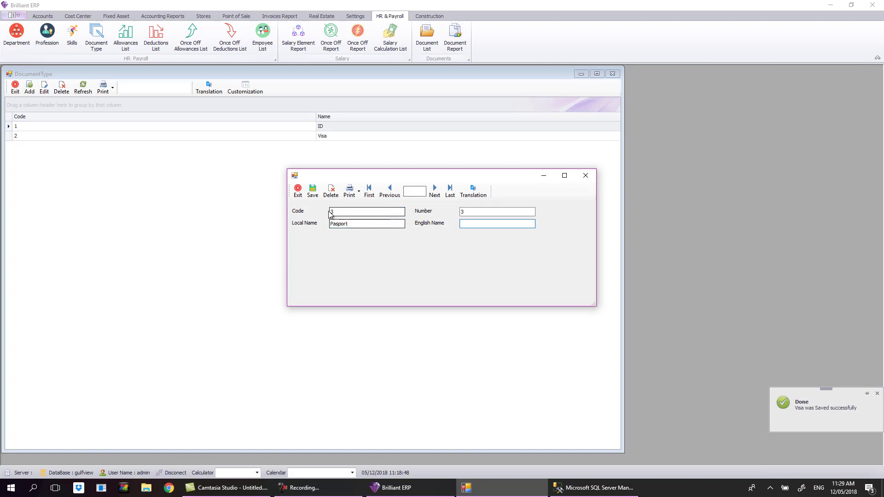
pyautogui.click(331, 191)
pyautogui.click(459, 253)
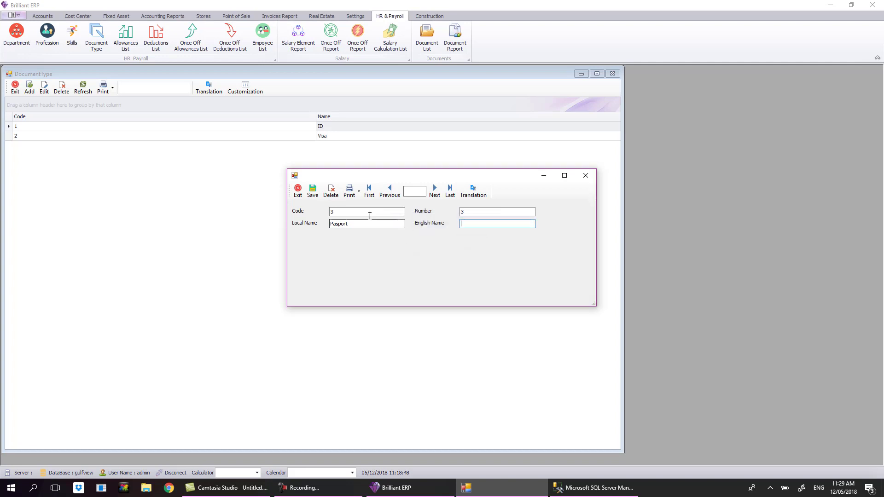
pyautogui.click(313, 191)
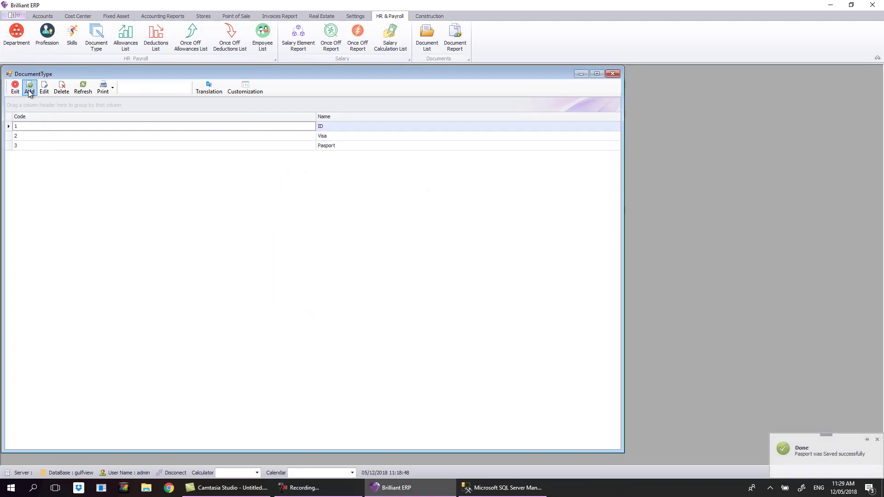
pyautogui.click(29, 91)
pyautogui.click(371, 223)
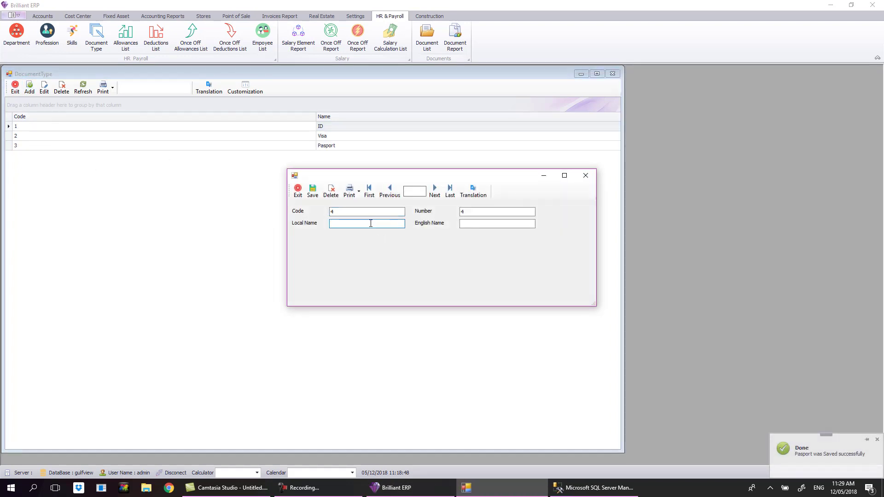
pyautogui.write('Healt Card')
pyautogui.press('BackSpace')
pyautogui.press('BackSpace')
pyautogui.press('BackSpace')
pyautogui.press('BackSpace')
pyautogui.press('BackSpace')
pyautogui.write('card')
pyautogui.click(313, 192)
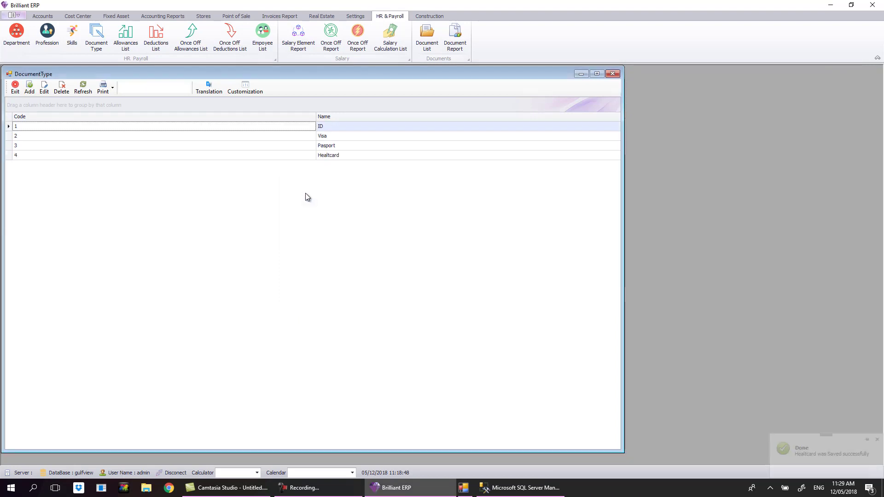
# Open the employee's record and start a new document from its Documents tab.
pyautogui.click(612, 73)
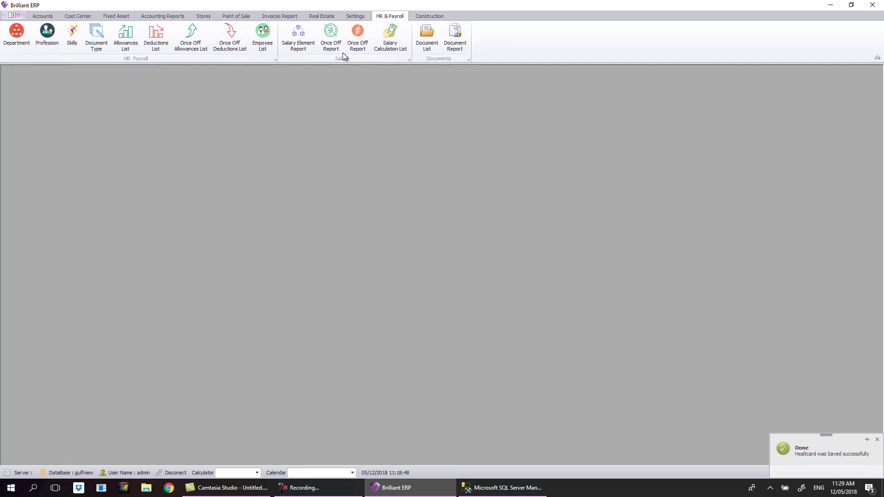
pyautogui.click(263, 36)
pyautogui.doubleClick(346, 139)
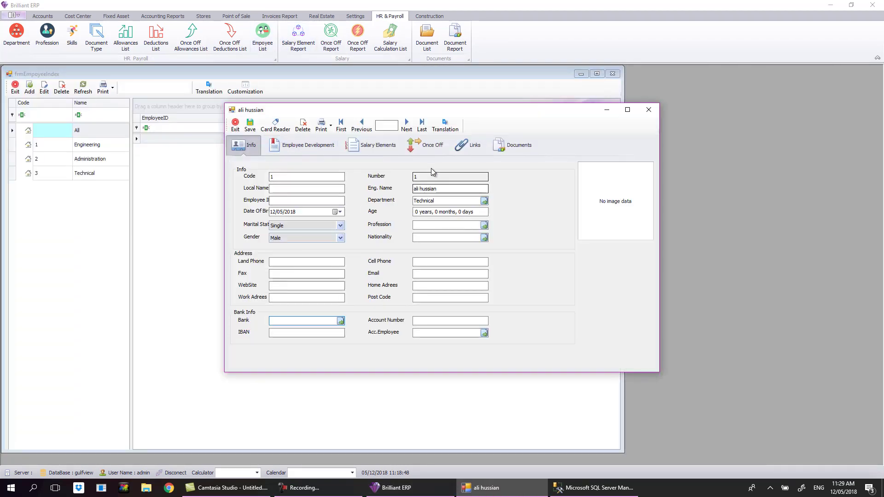
pyautogui.click(507, 153)
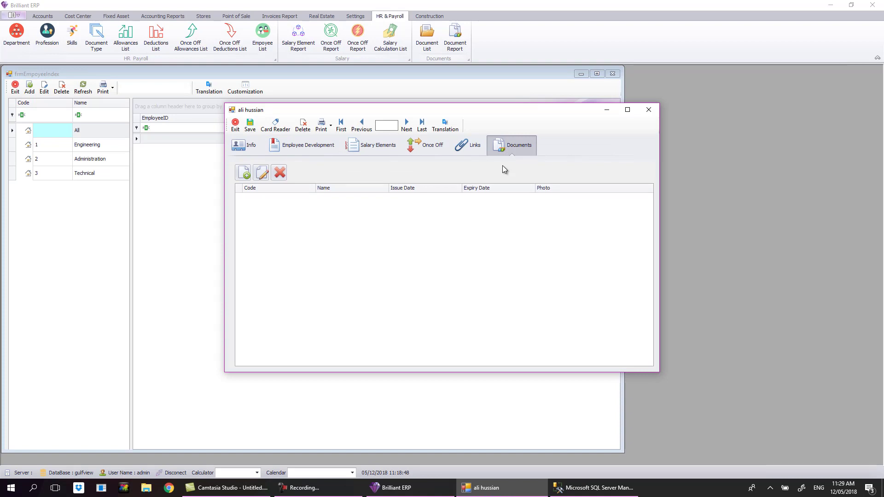
pyautogui.click(243, 174)
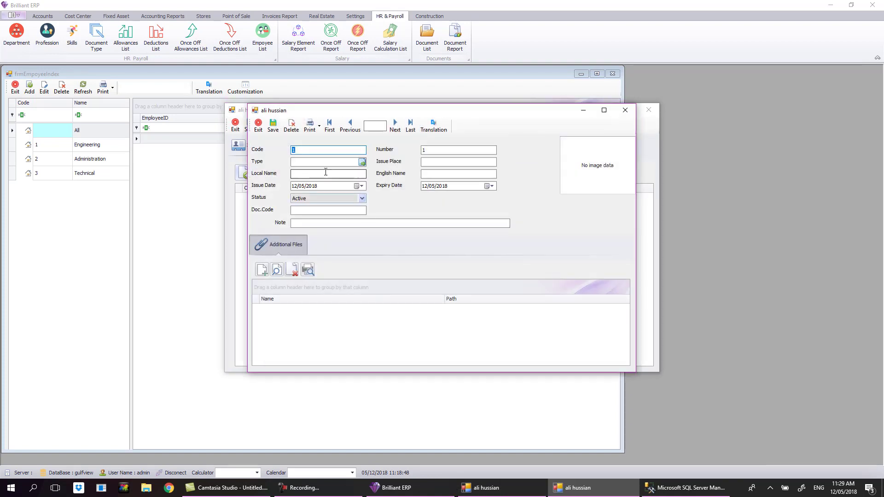
# Set the document type to Pasport, issue place Abu Dhabi, local name 'Normal Passport'.
pyautogui.click(352, 162)
pyautogui.click(362, 162)
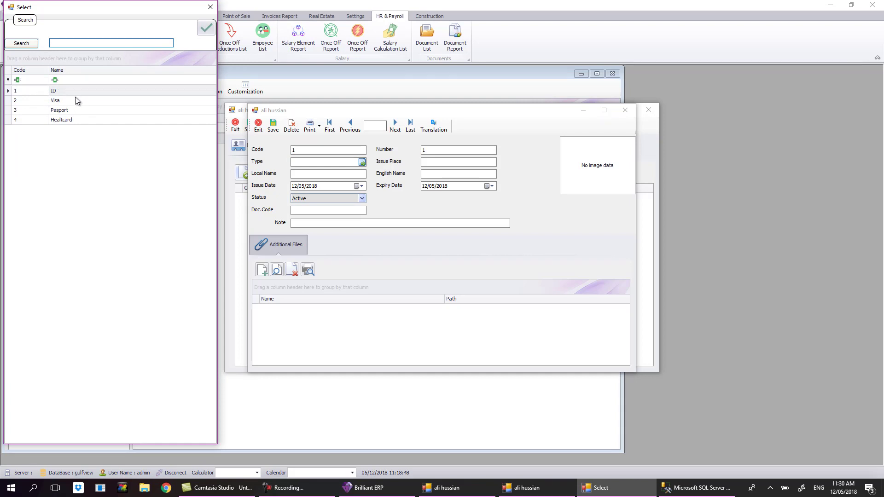
pyautogui.doubleClick(73, 111)
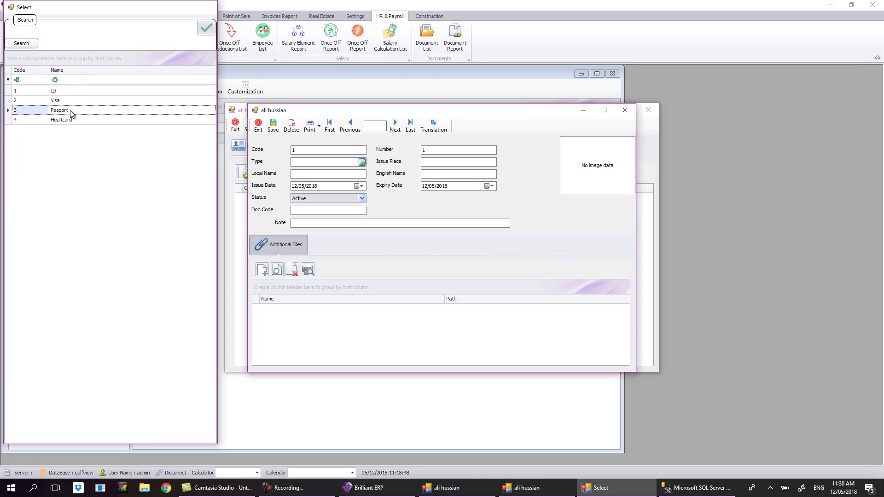
pyautogui.click(435, 163)
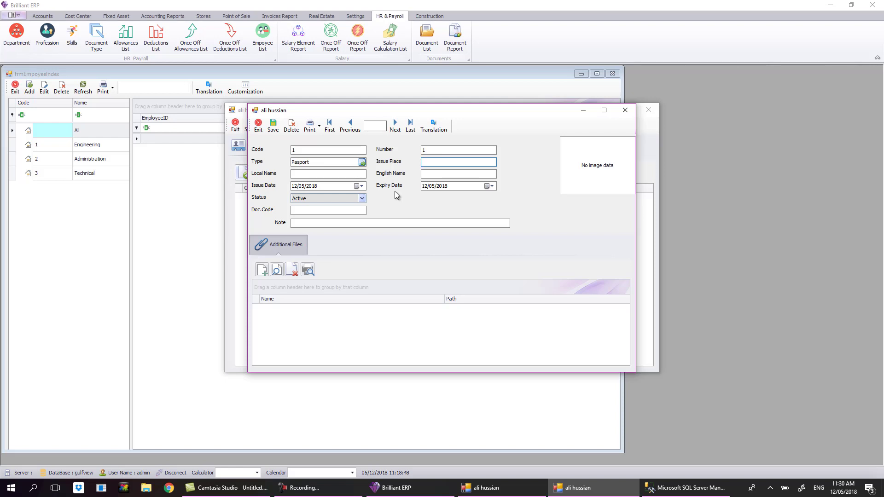
pyautogui.write('Abu Dhabi')
pyautogui.hotkey('shift', 'Tab')
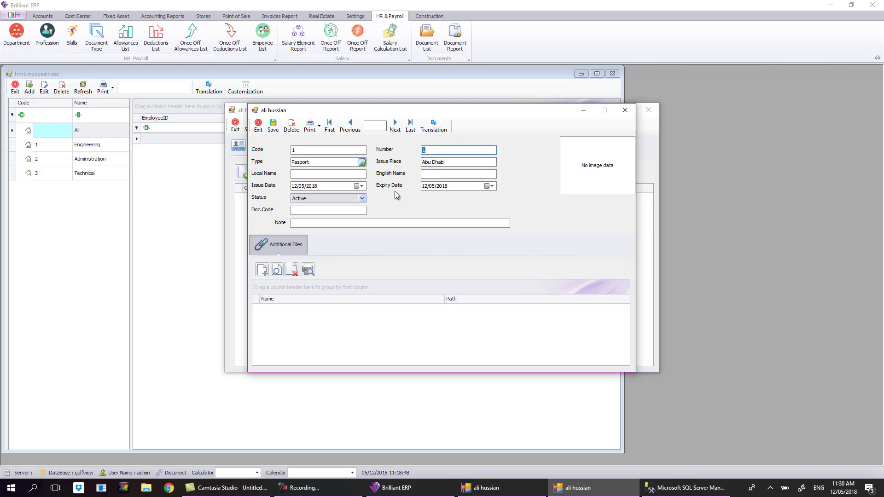
pyautogui.click(348, 173)
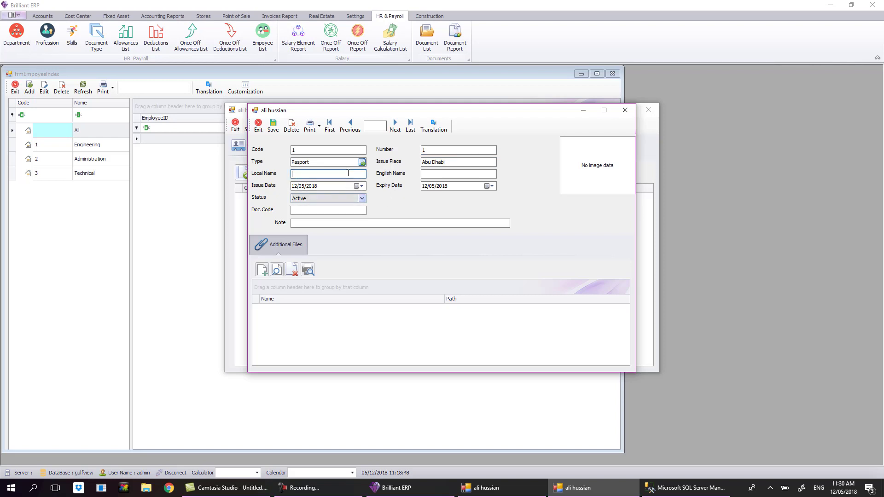
pyautogui.write('Normal Passport')
pyautogui.press('Tab')
# Set issue date 12/05/2017 and expiry 12/05/2019, keeping the status Active.
pyautogui.click(297, 186)
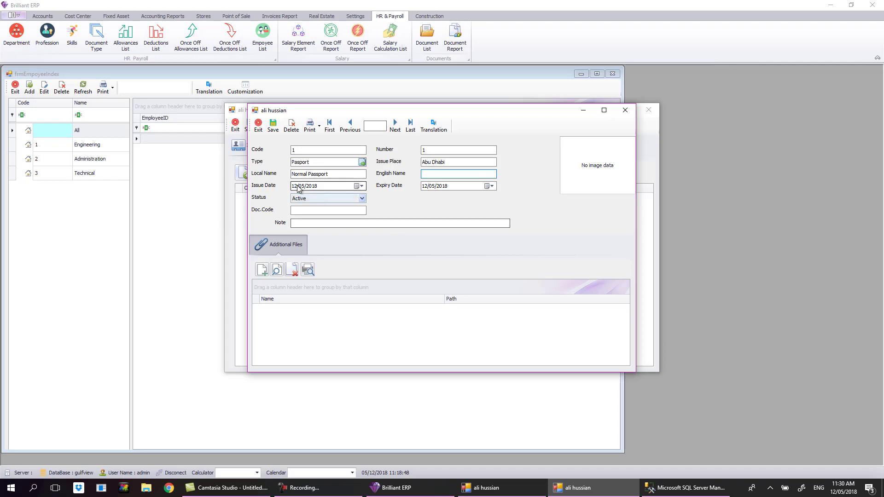
pyautogui.click(321, 185)
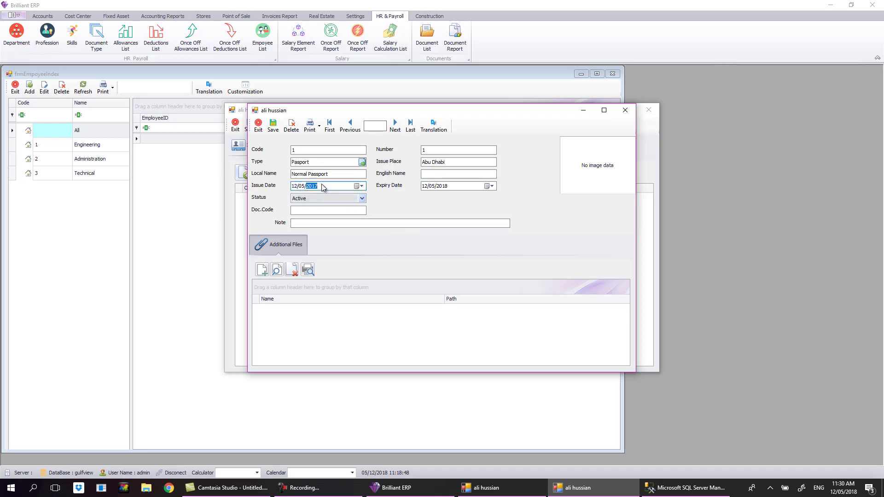
pyautogui.click(440, 188)
pyautogui.click(363, 198)
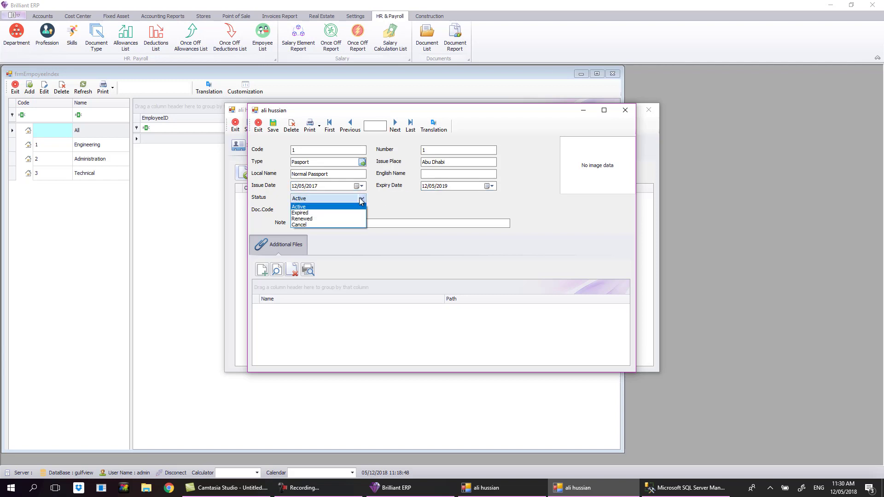
pyautogui.click(338, 207)
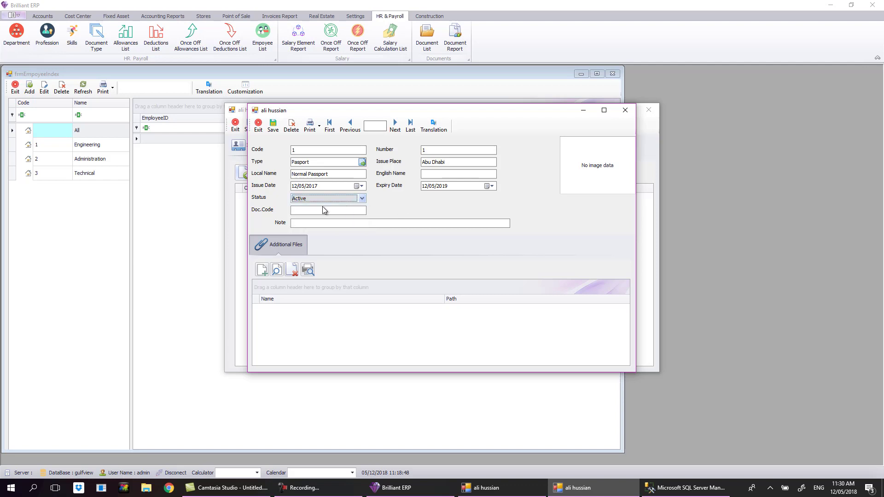
pyautogui.click(330, 214)
pyautogui.click(377, 223)
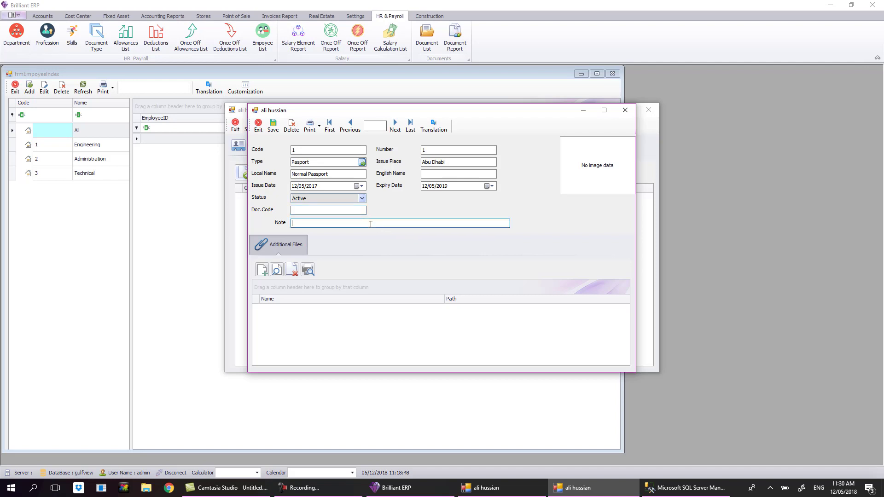
pyautogui.doubleClick(577, 178)
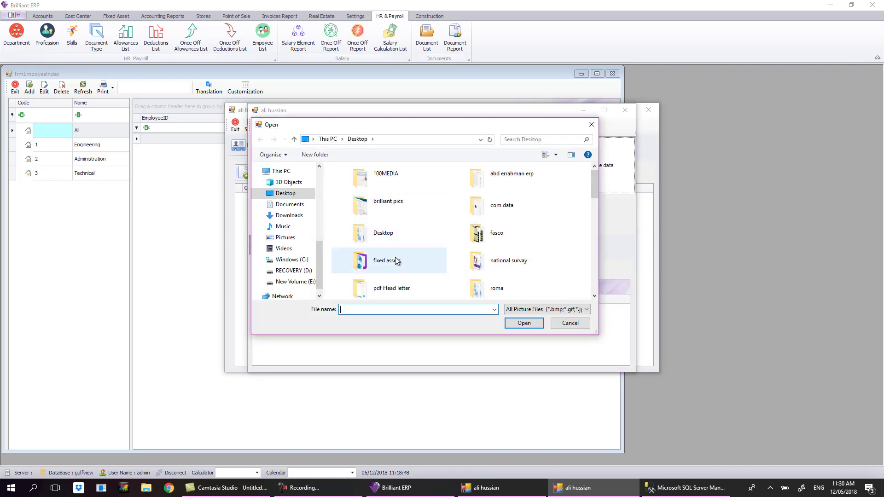
pyautogui.doubleClick(389, 214)
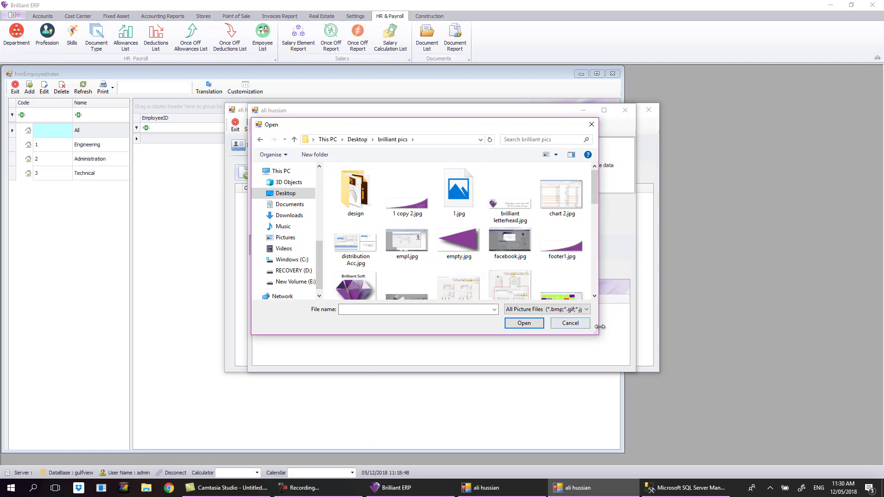
pyautogui.click(570, 323)
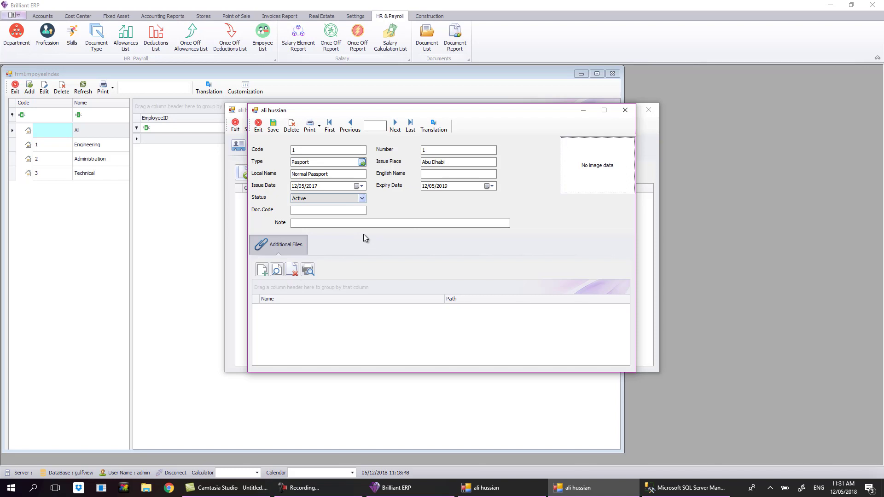
pyautogui.click(309, 270)
pyautogui.click(477, 279)
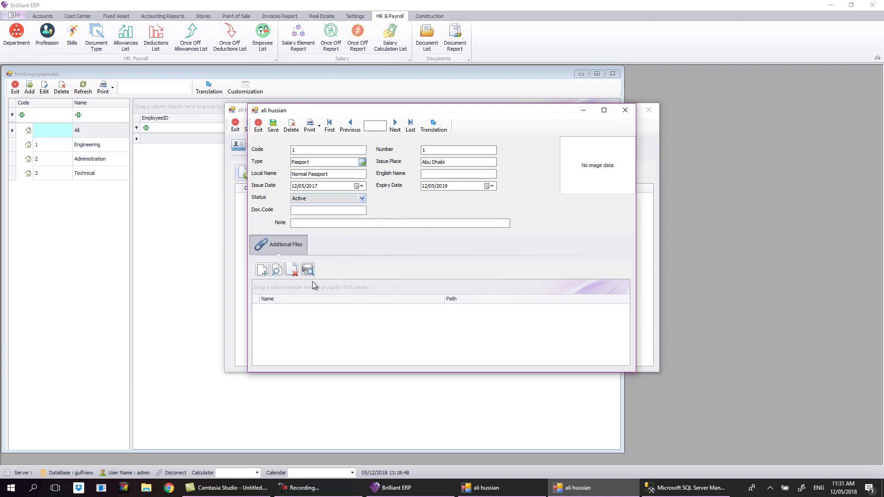
pyautogui.click(262, 271)
pyautogui.click(262, 134)
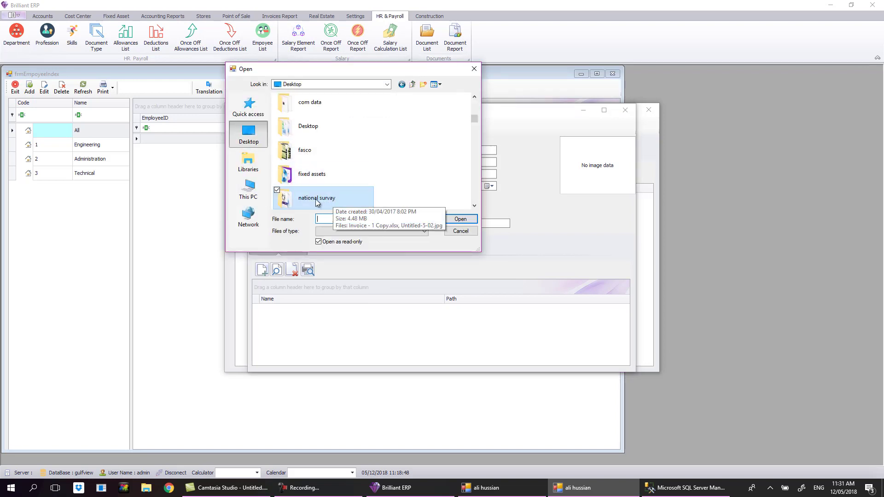
pyautogui.scroll(-2, 393, 172)
pyautogui.scroll(-3, 378, 174)
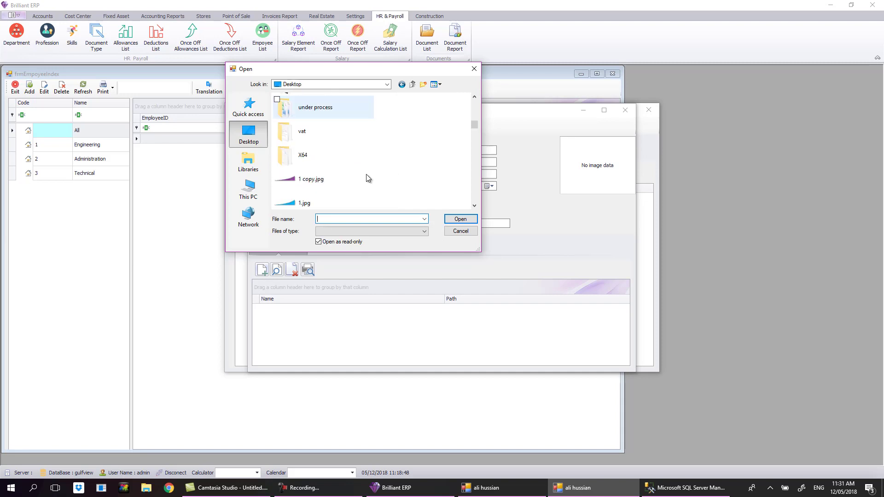
pyautogui.click(311, 173)
pyautogui.doubleClick(311, 174)
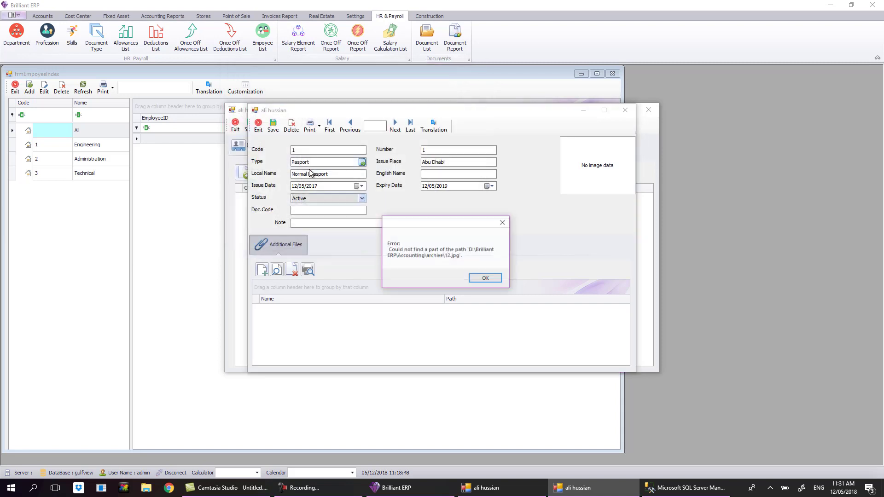
pyautogui.click(484, 278)
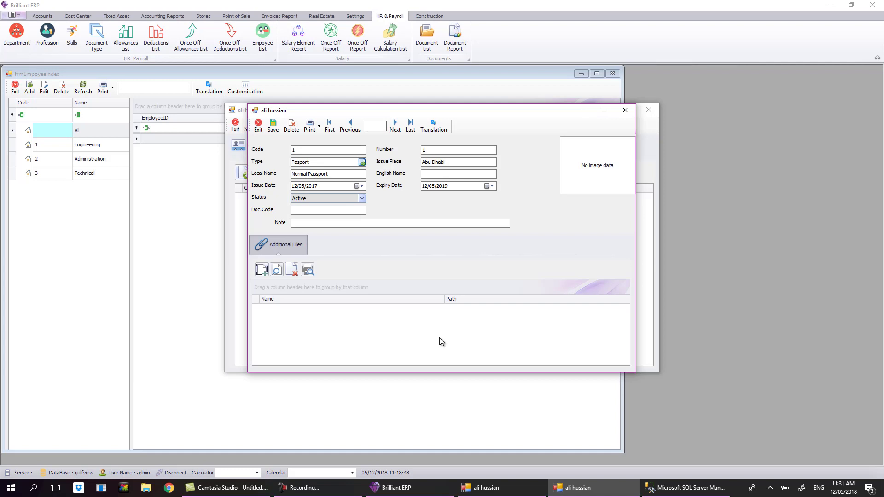
# Skip the additional file, save the Pasport document, and discard an extra blank document form.
pyautogui.click(262, 269)
pyautogui.click(453, 231)
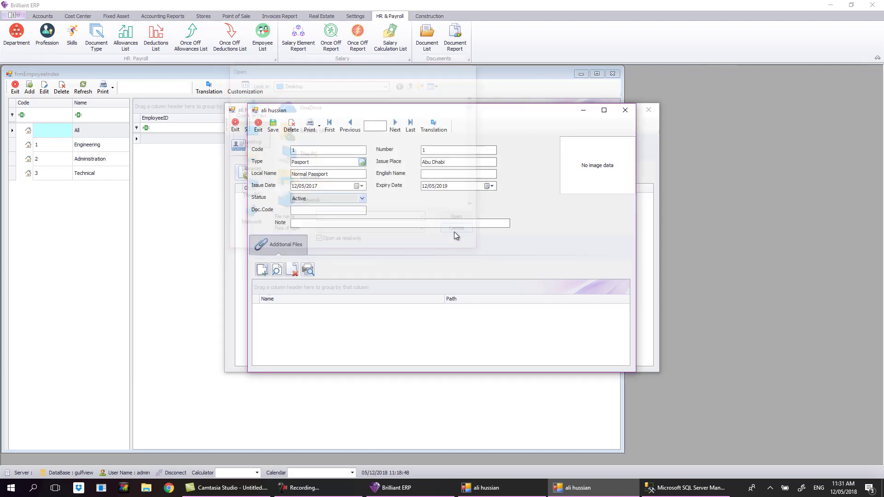
pyautogui.click(273, 125)
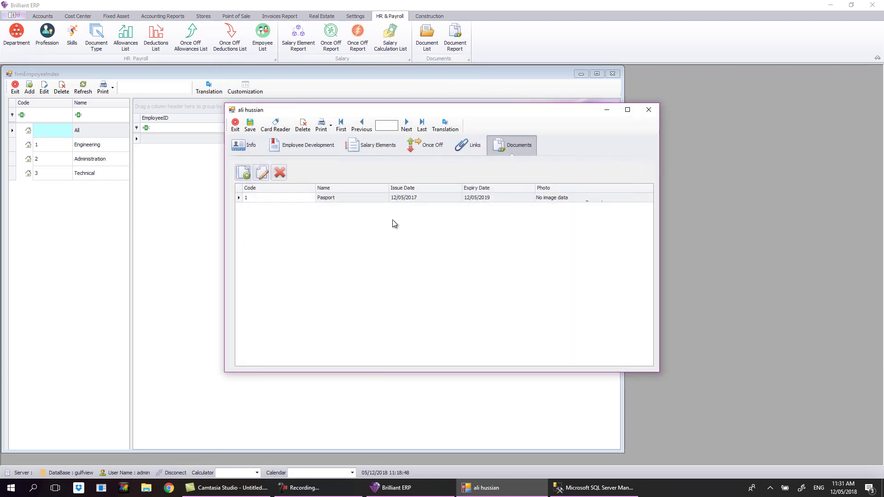
pyautogui.click(243, 172)
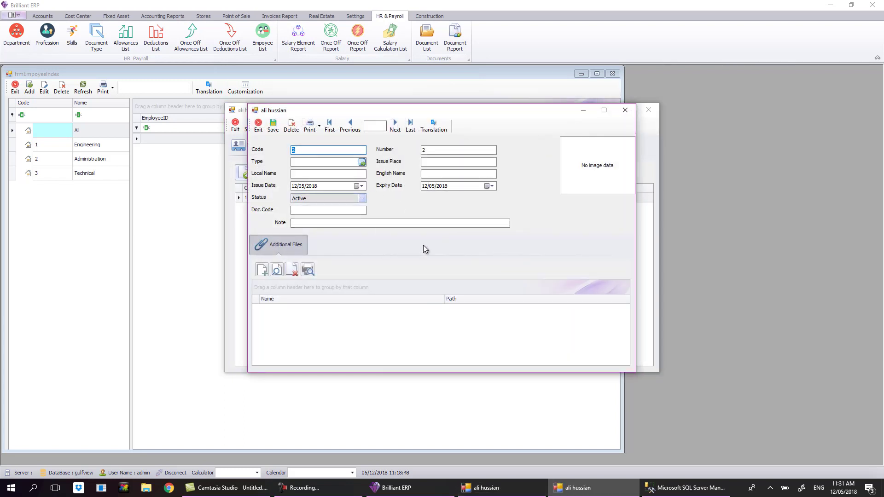
pyautogui.click(624, 113)
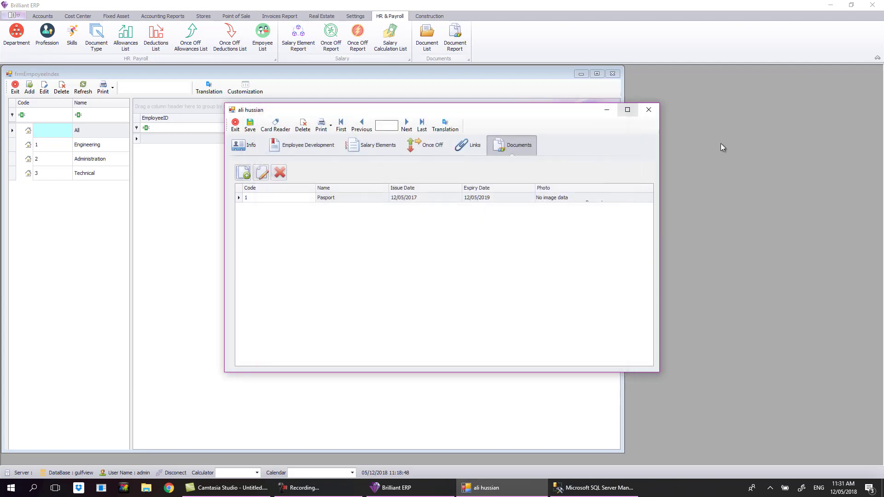
# Close the employee record and index windows, then open the Document List.
pyautogui.click(648, 110)
pyautogui.click(612, 74)
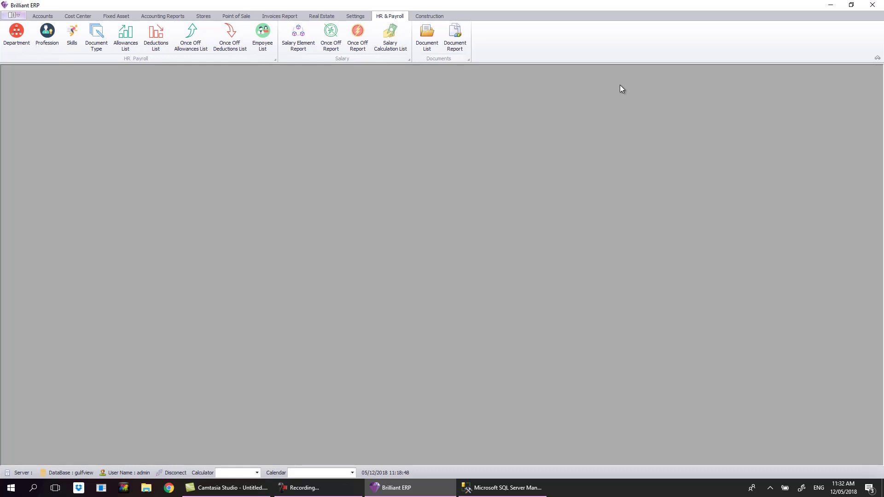
pyautogui.click(427, 37)
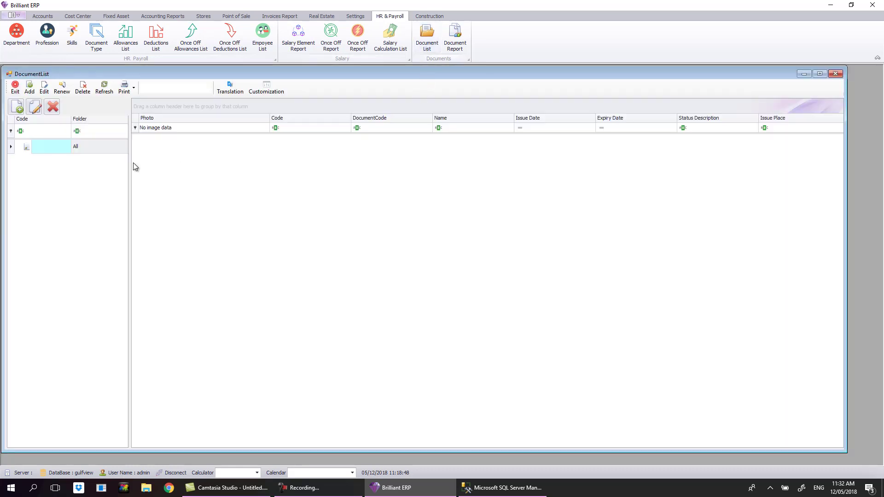
# Create and save a new document folder named 'Cars Licenses'.
pyautogui.click(81, 151)
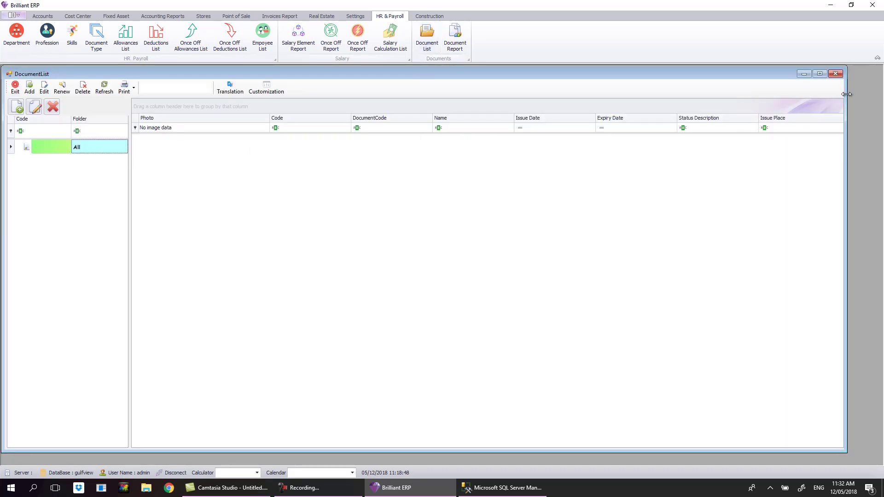
pyautogui.click(835, 74)
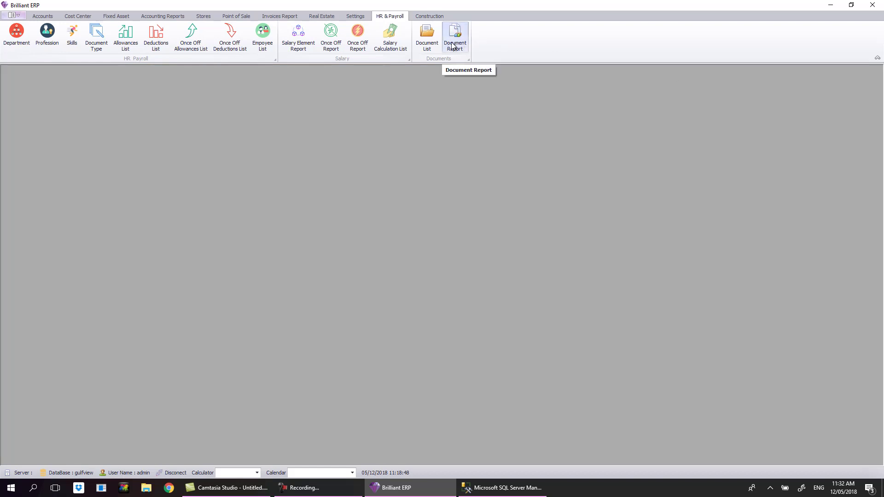
pyautogui.click(427, 36)
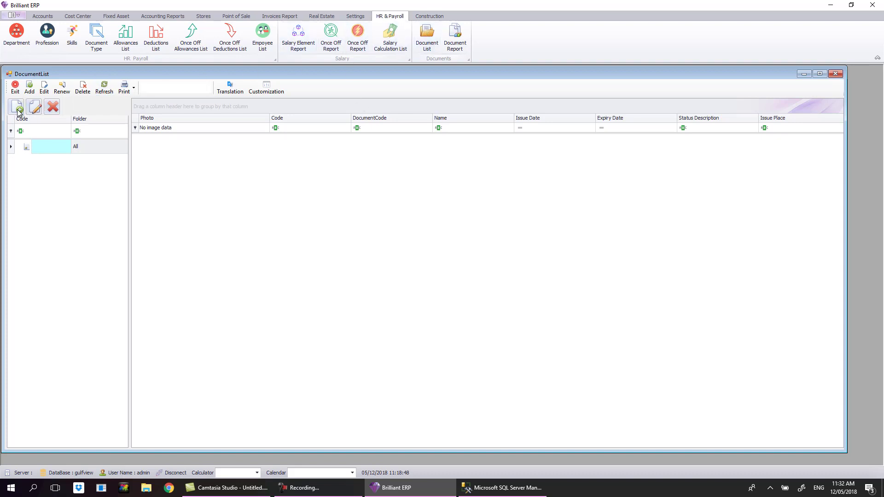
pyautogui.click(30, 87)
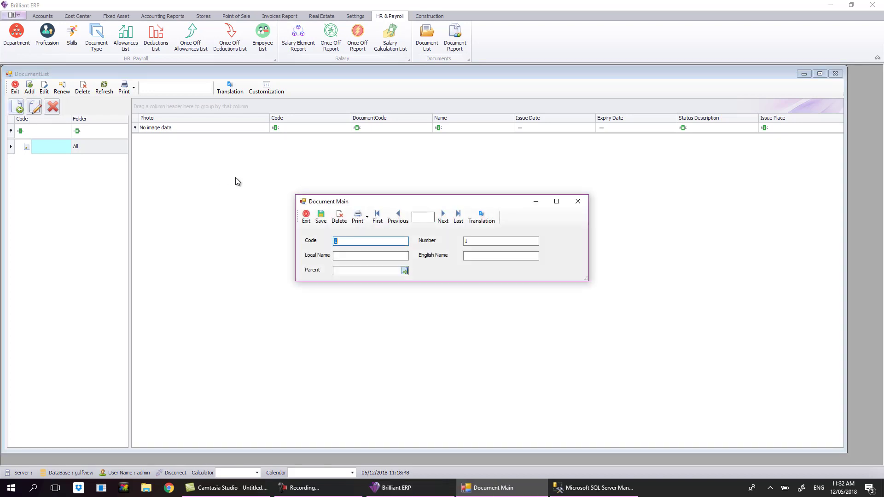
pyautogui.click(349, 257)
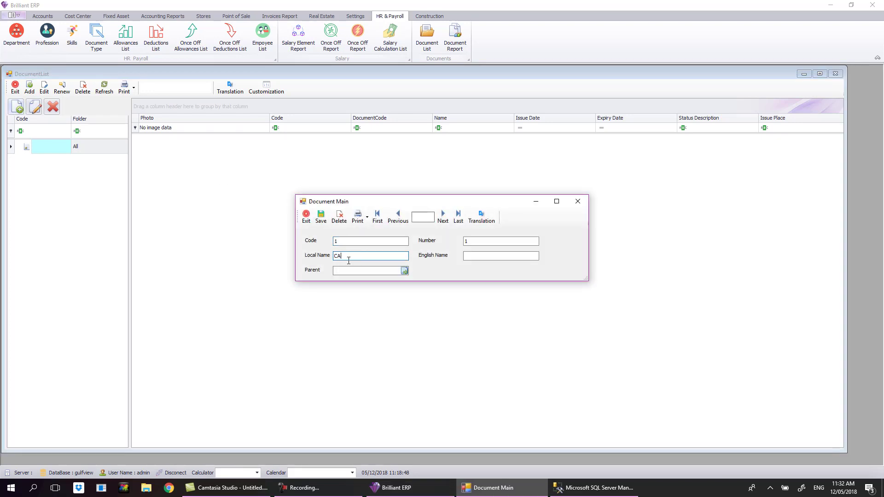
pyautogui.write('CAr')
pyautogui.press('BackSpace')
pyautogui.press('BackSpace')
pyautogui.write('ars Licenses')
pyautogui.click(321, 216)
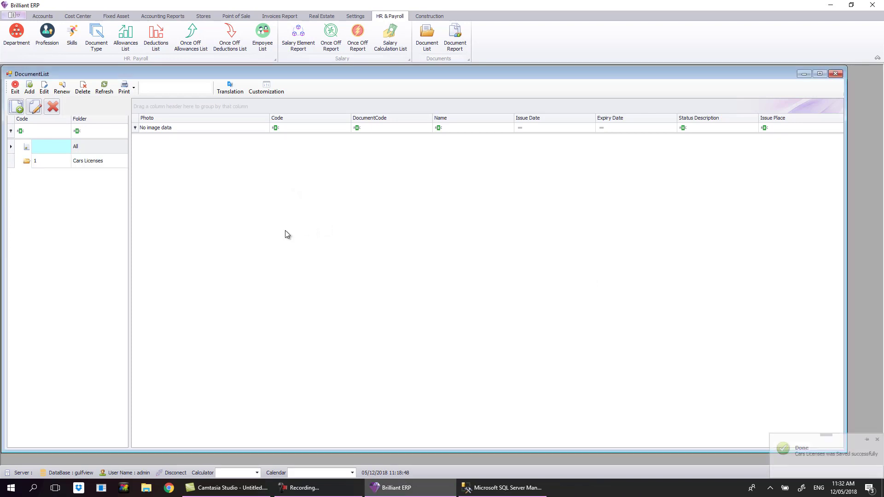
# Start a new document in Cars Licenses, cancel it, and close the Document List.
pyautogui.click(62, 162)
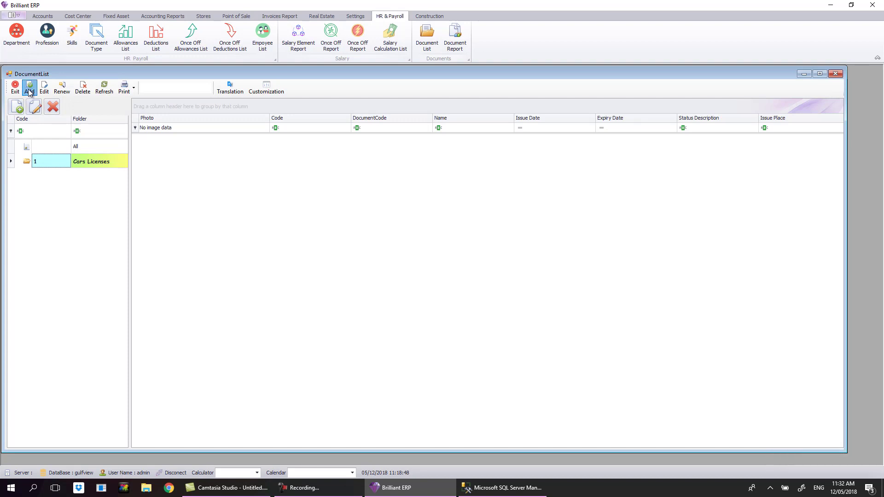
pyautogui.click(29, 87)
pyautogui.click(337, 173)
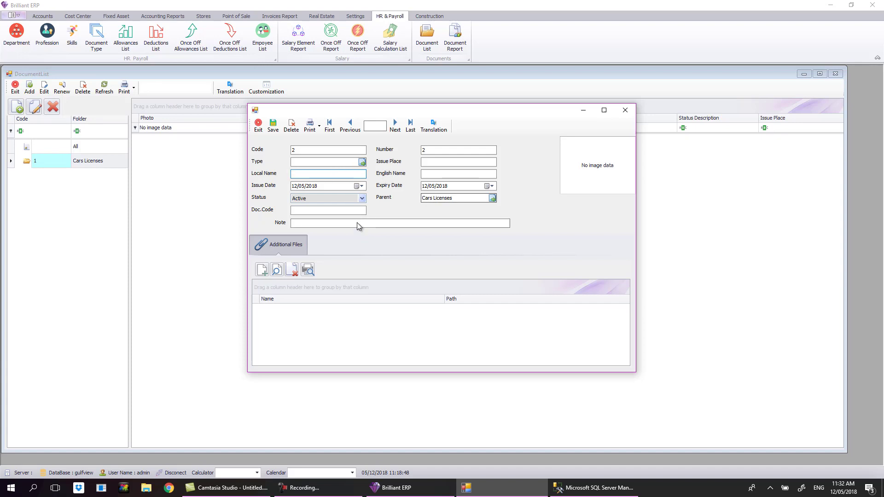
pyautogui.click(624, 110)
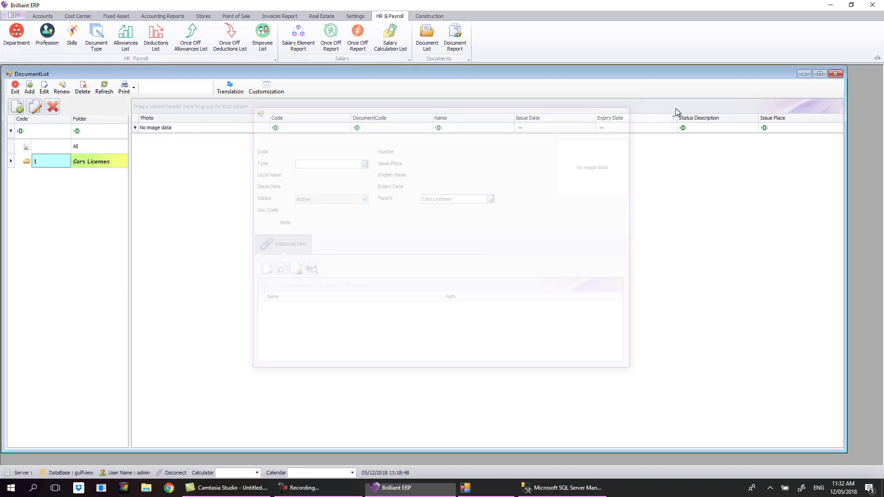
pyautogui.click(836, 74)
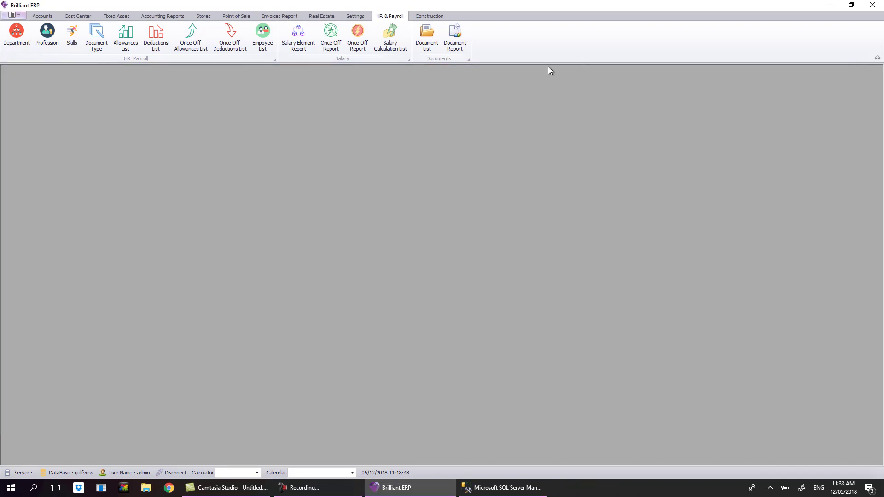
# Open the Document Report, adjust the To Date year, and leave the status filter at All.
pyautogui.click(460, 51)
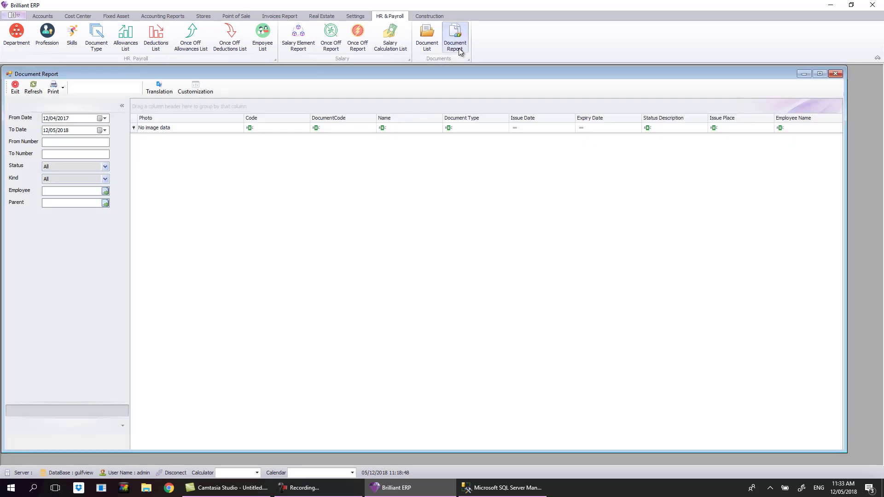
pyautogui.click(33, 90)
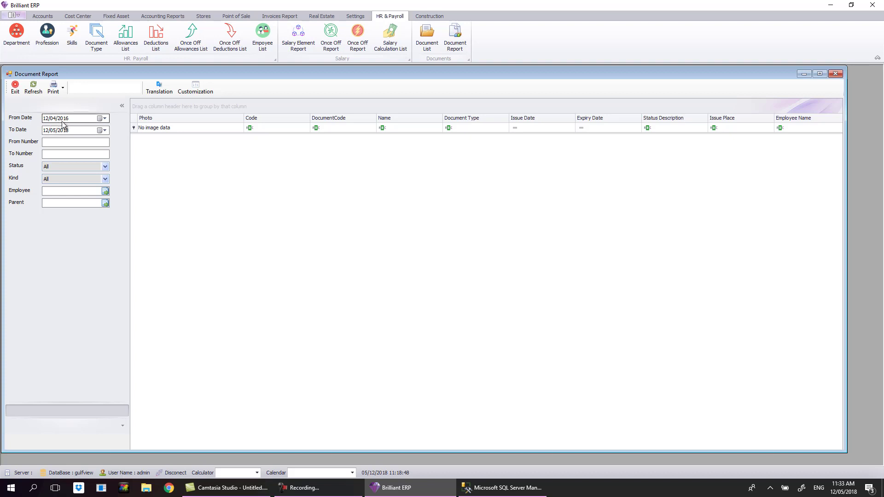
pyautogui.doubleClick(69, 131)
pyautogui.click(106, 168)
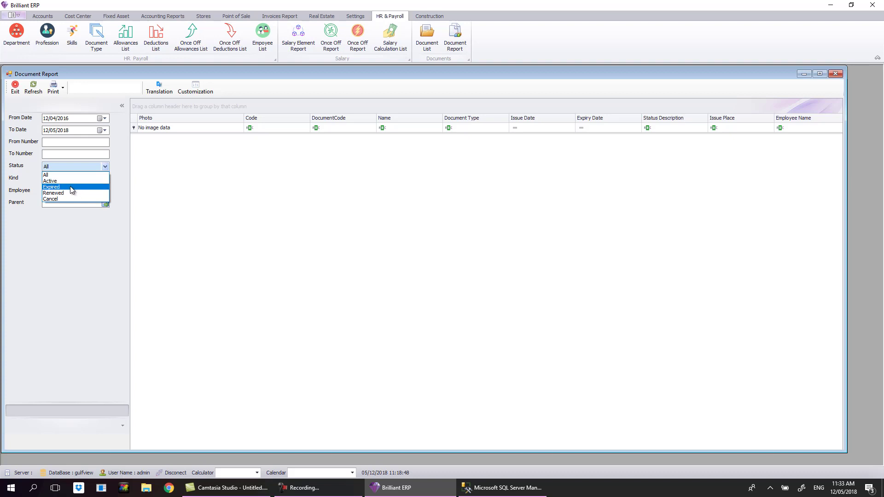
pyautogui.click(75, 175)
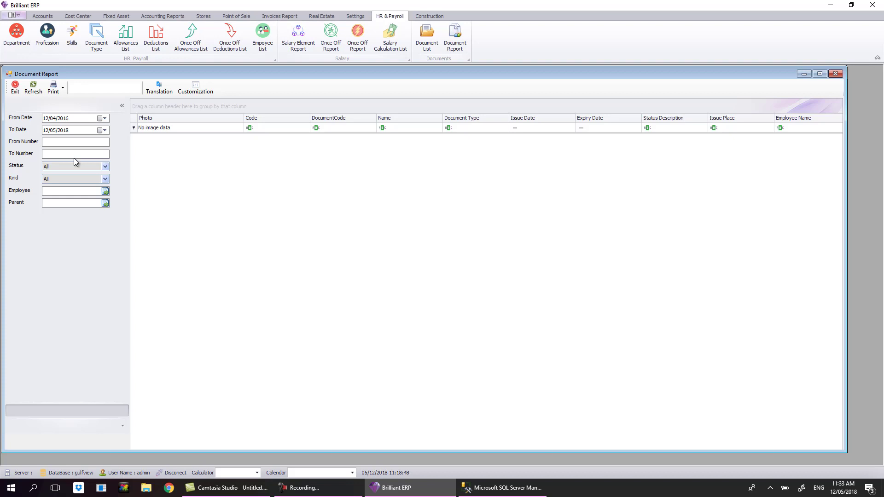
pyautogui.click(94, 191)
pyautogui.click(105, 167)
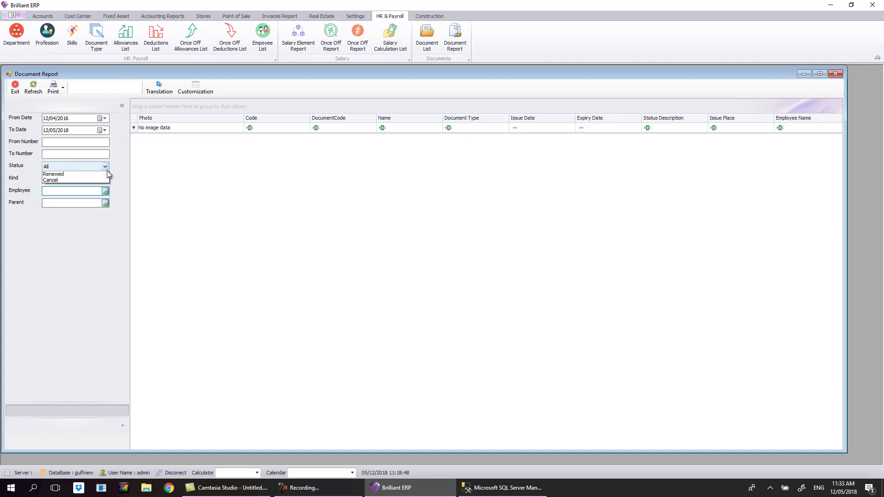
pyautogui.click(106, 173)
# Filter the report by Kind, first Company then Employee documents, refreshing each time.
pyautogui.click(106, 177)
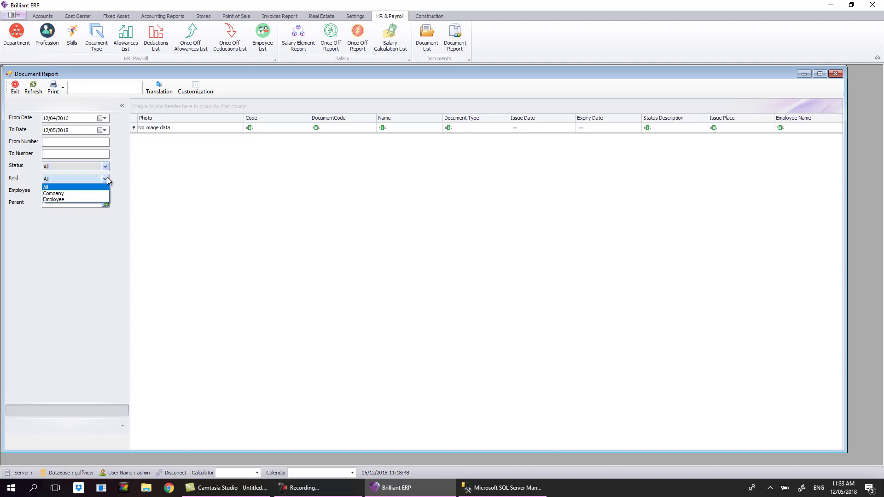
pyautogui.click(76, 193)
pyautogui.click(35, 88)
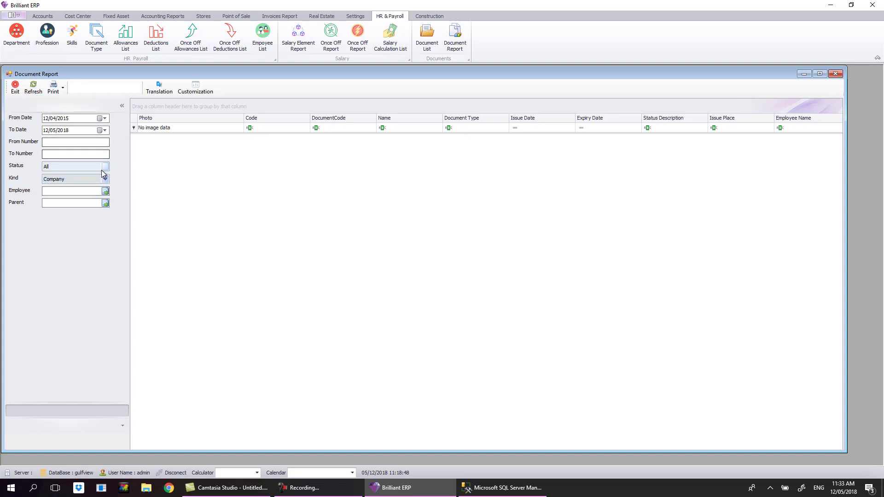
pyautogui.click(105, 179)
pyautogui.click(84, 201)
pyautogui.click(60, 118)
# Change the To Date year, reset Kind to All, and refresh the results.
pyautogui.scroll(-1, 60, 118)
pyautogui.click(35, 90)
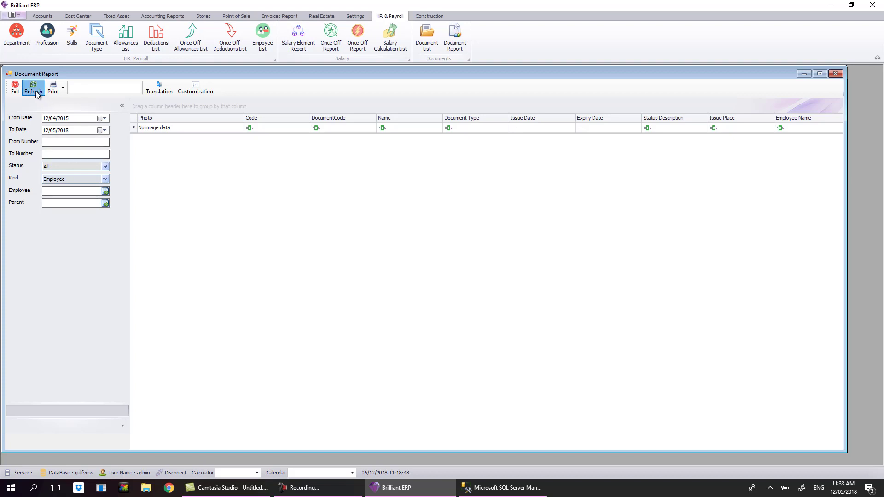
pyautogui.click(65, 131)
pyautogui.scroll(2, 67, 131)
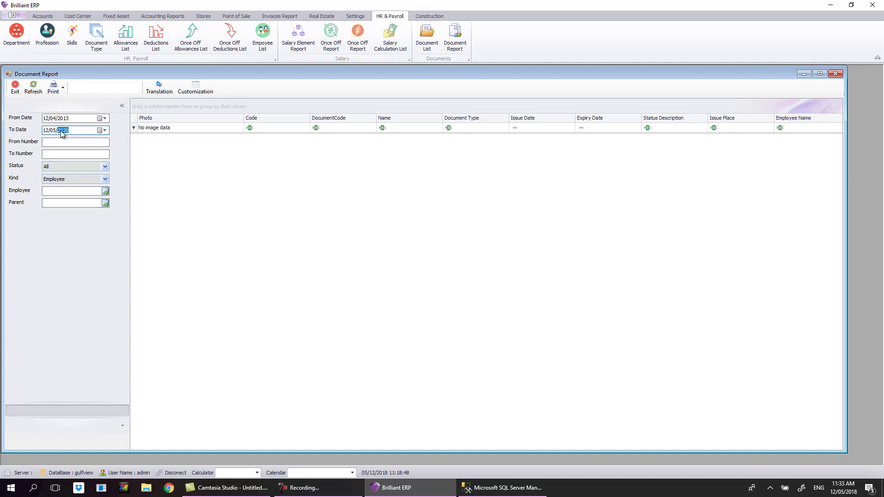
pyautogui.click(79, 153)
pyautogui.click(35, 91)
pyautogui.click(71, 132)
pyautogui.click(82, 181)
pyautogui.click(82, 187)
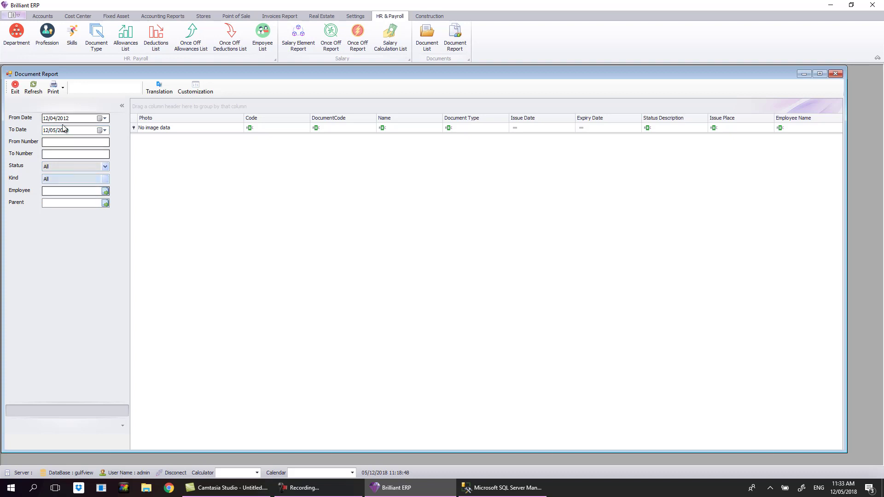
pyautogui.click(33, 87)
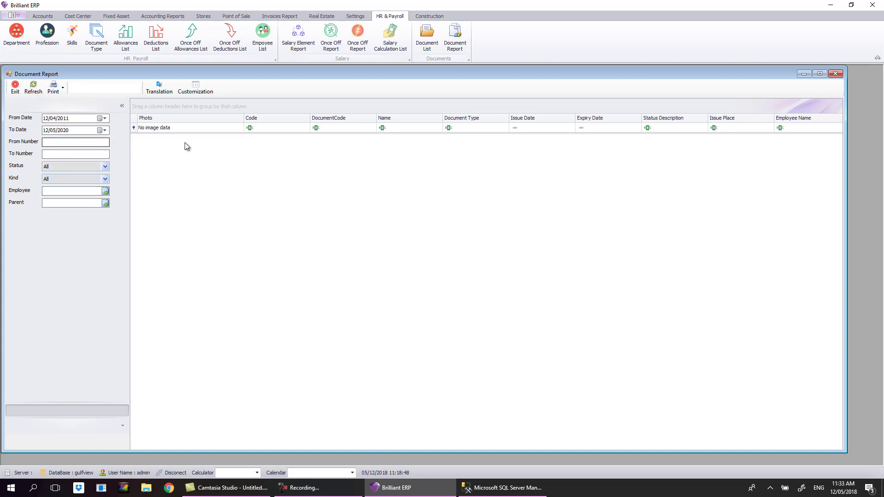
# Close and reopen the Document Report, refreshing it for 12/04/2016 to 12/05/2018.
pyautogui.click(92, 154)
pyautogui.click(842, 75)
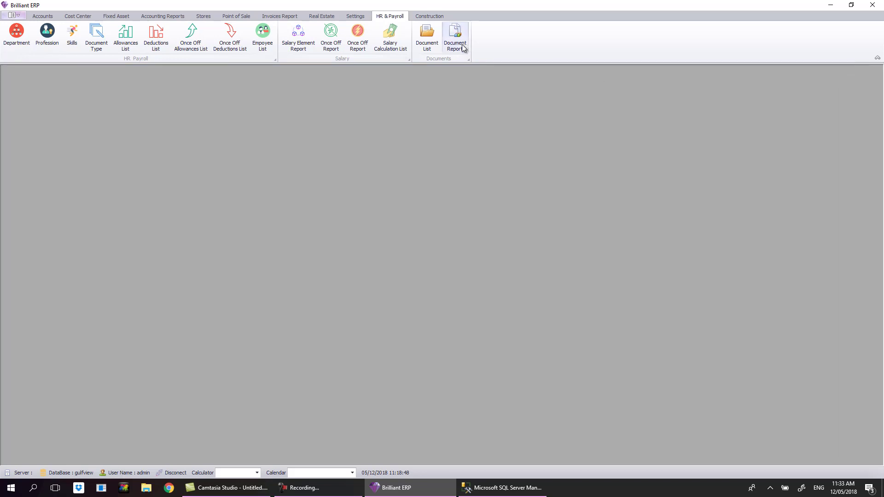
pyautogui.click(456, 38)
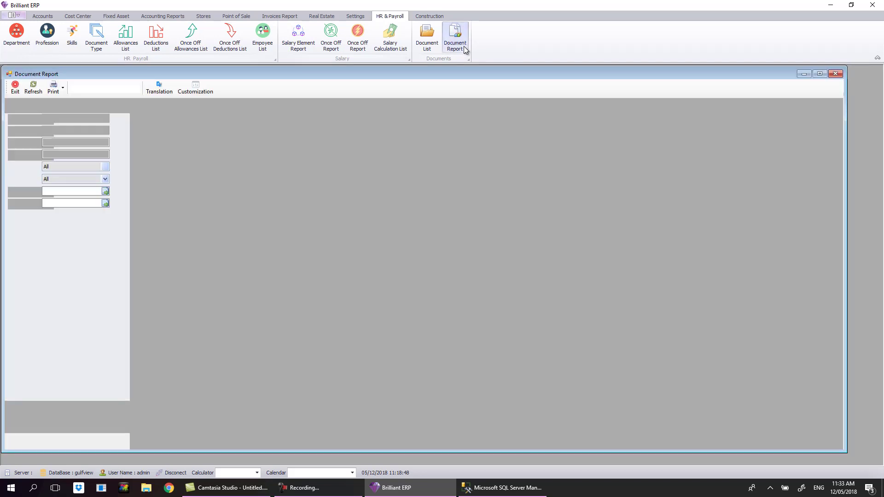
pyautogui.click(29, 93)
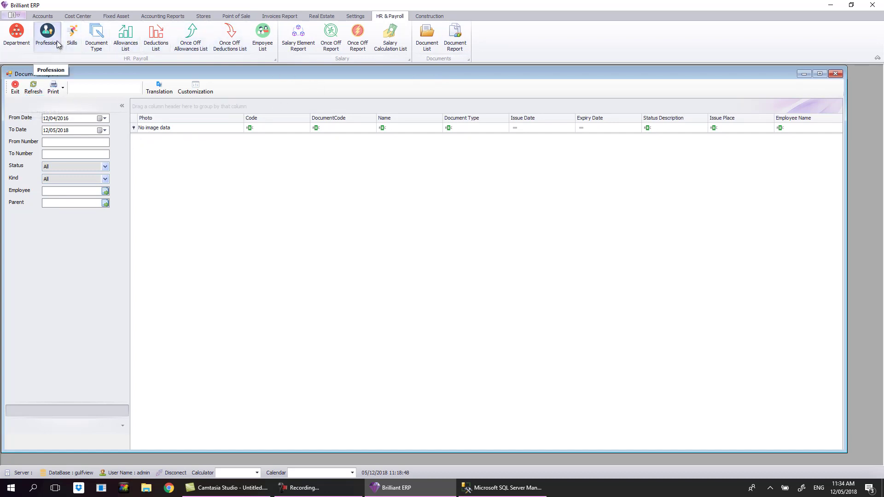
pyautogui.click(304, 488)
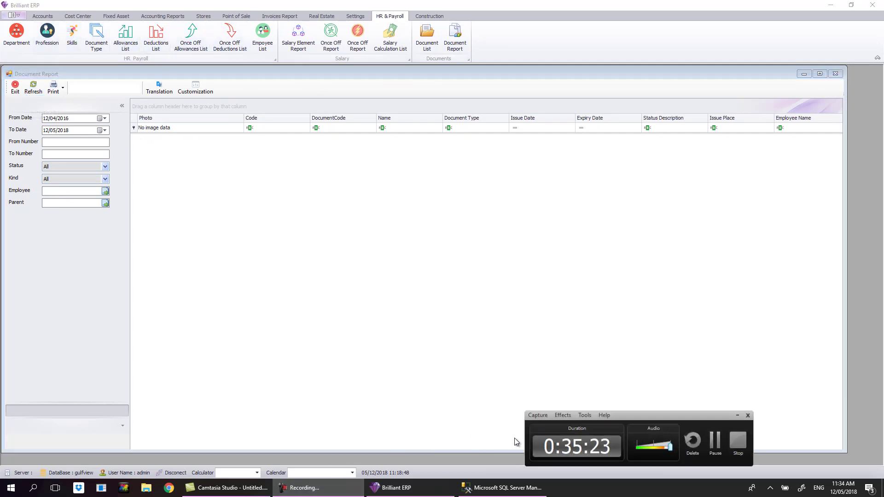